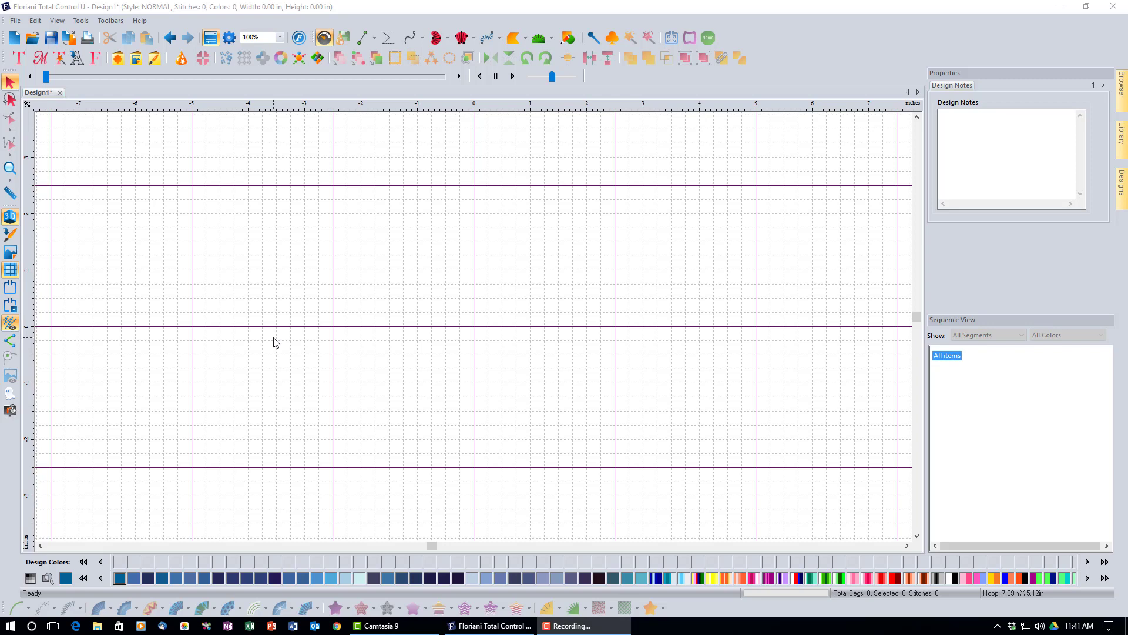
Add the RL-AL-0006.waf design to the blank page and ungroup all of its objects
mouse_move(1123, 183)
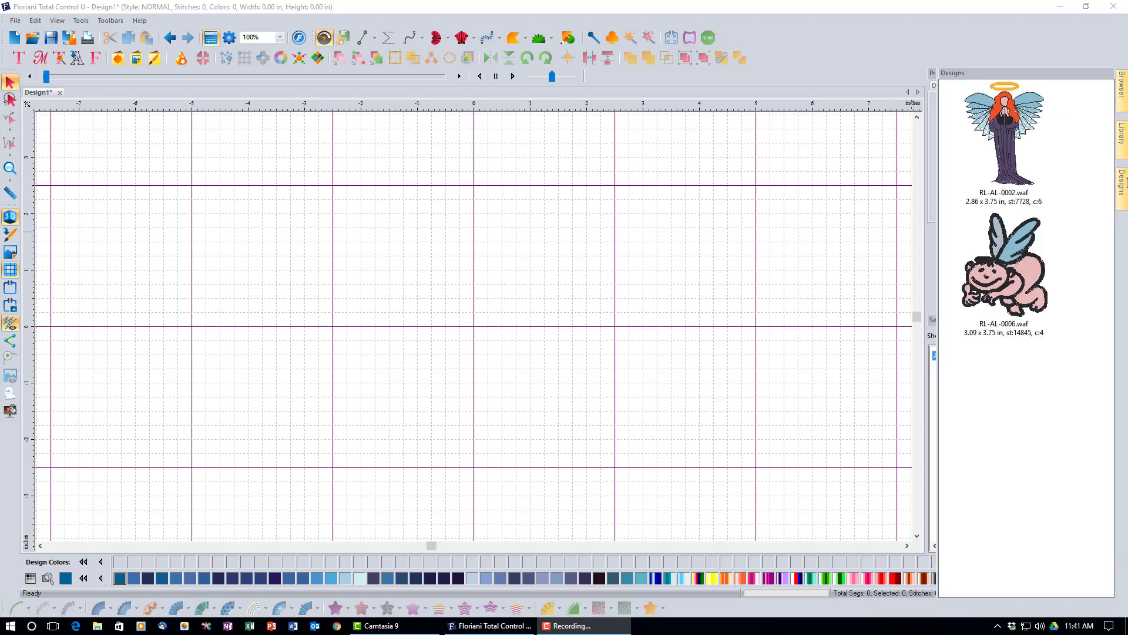
left_click_drag(1055, 252, 524, 336)
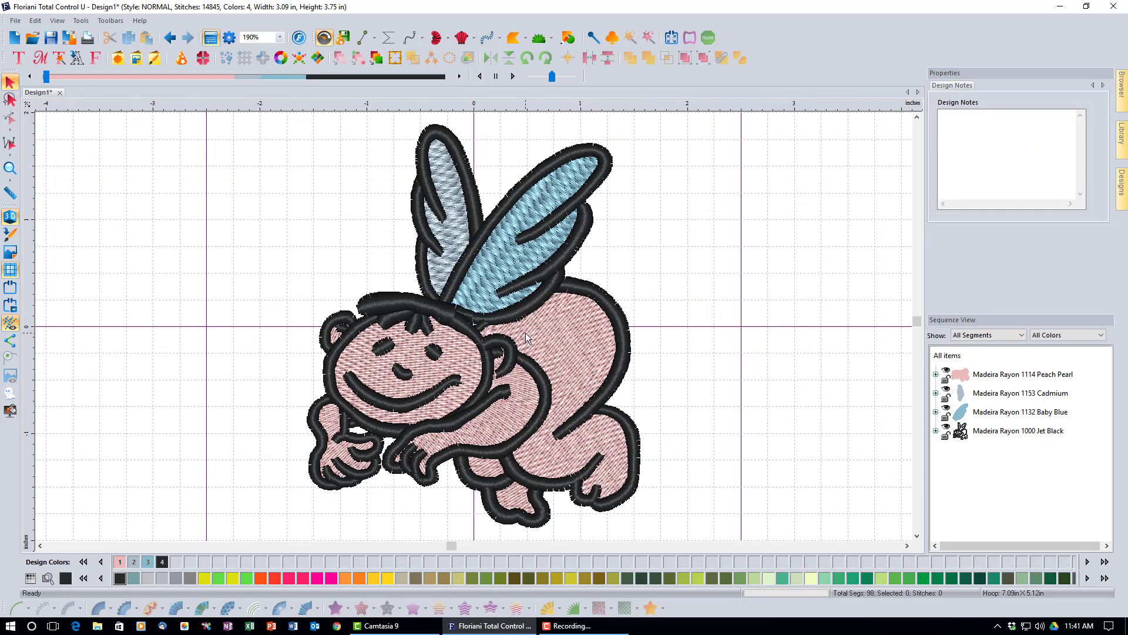
left_click(525, 333)
key("ctrl+a")
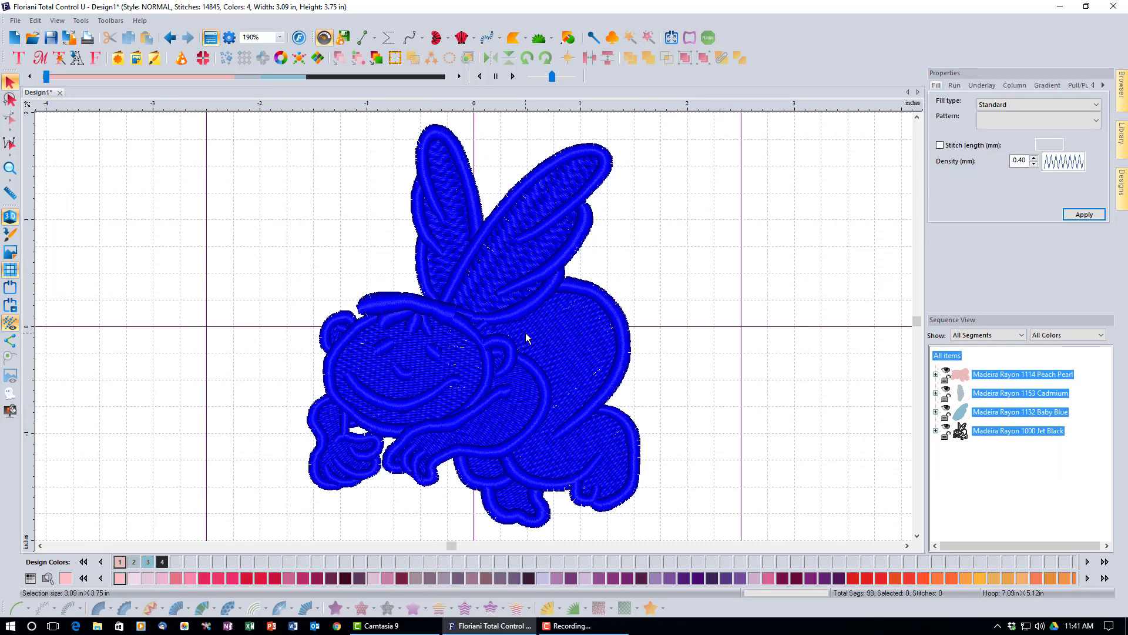
left_click(708, 59)
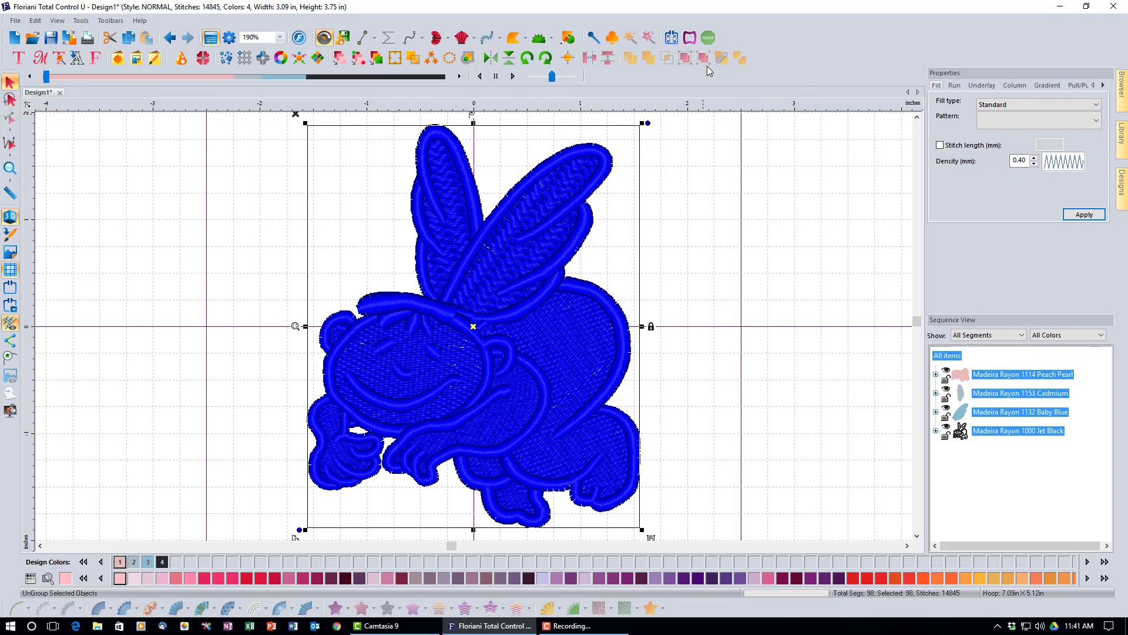
left_click(707, 236)
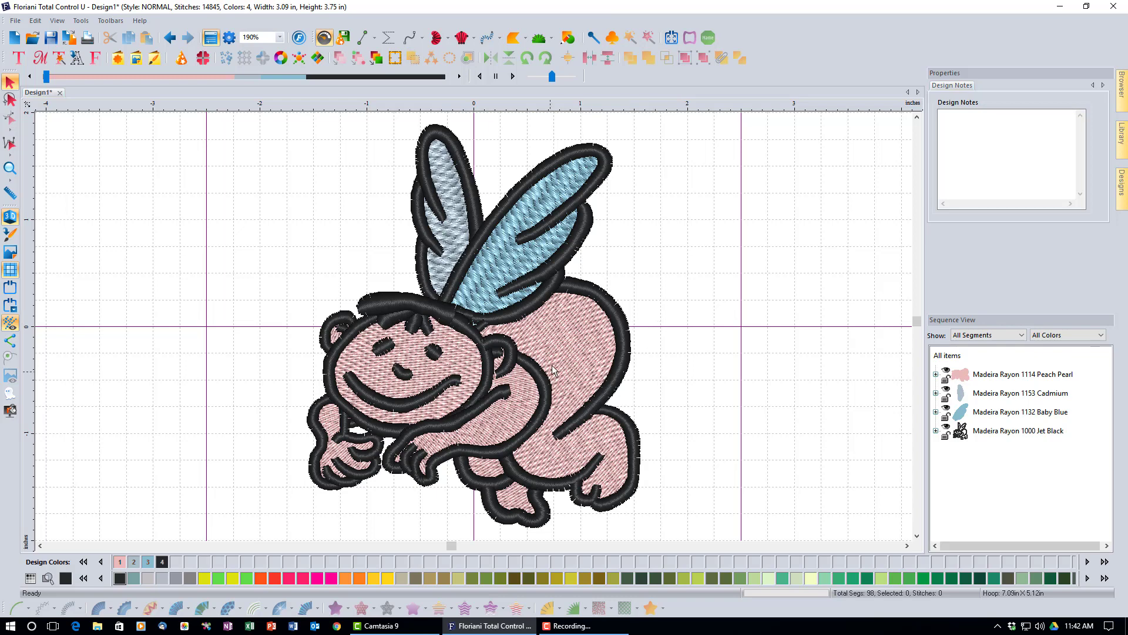
Edit the outline of the winged figure's body fill, pulling the pointed node near the neck slightly inward
left_click(567, 352)
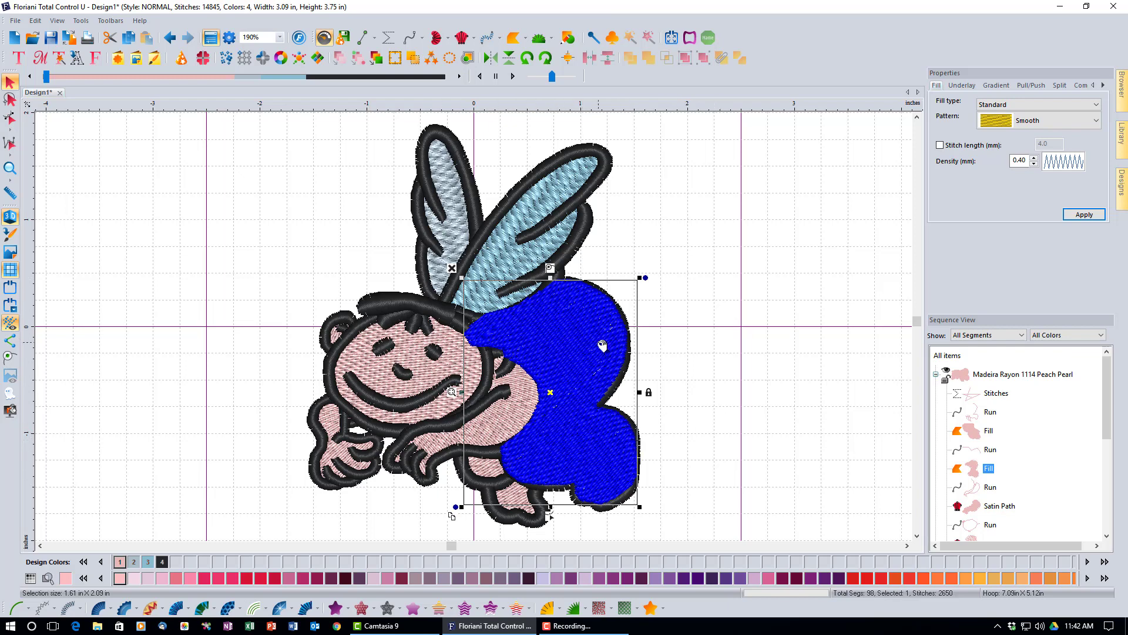
left_click(676, 391)
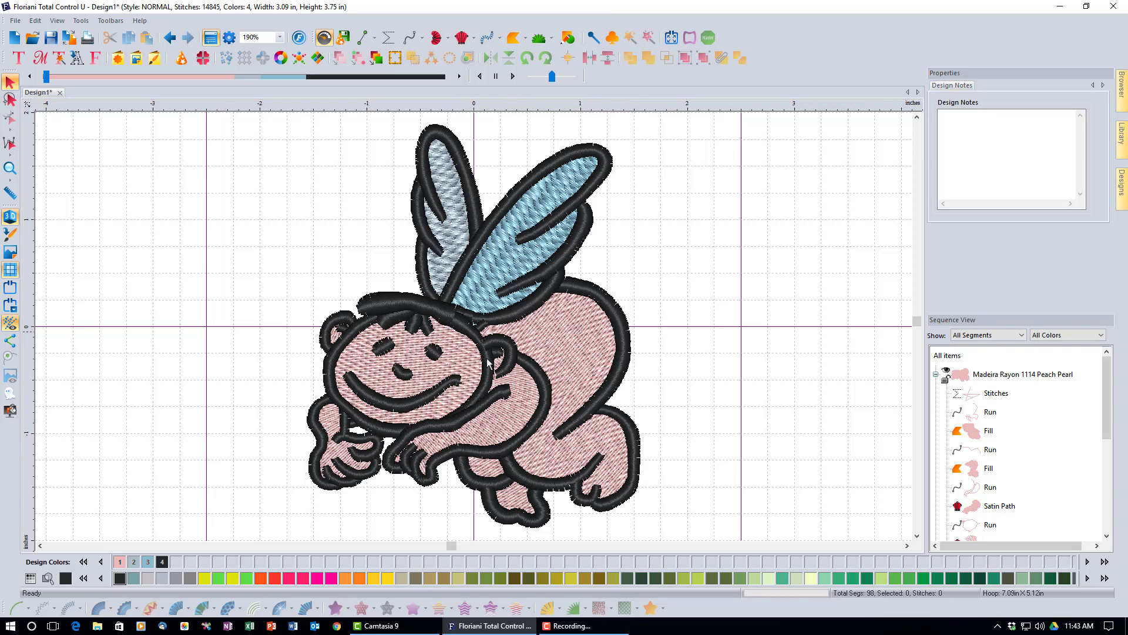
left_click(580, 350)
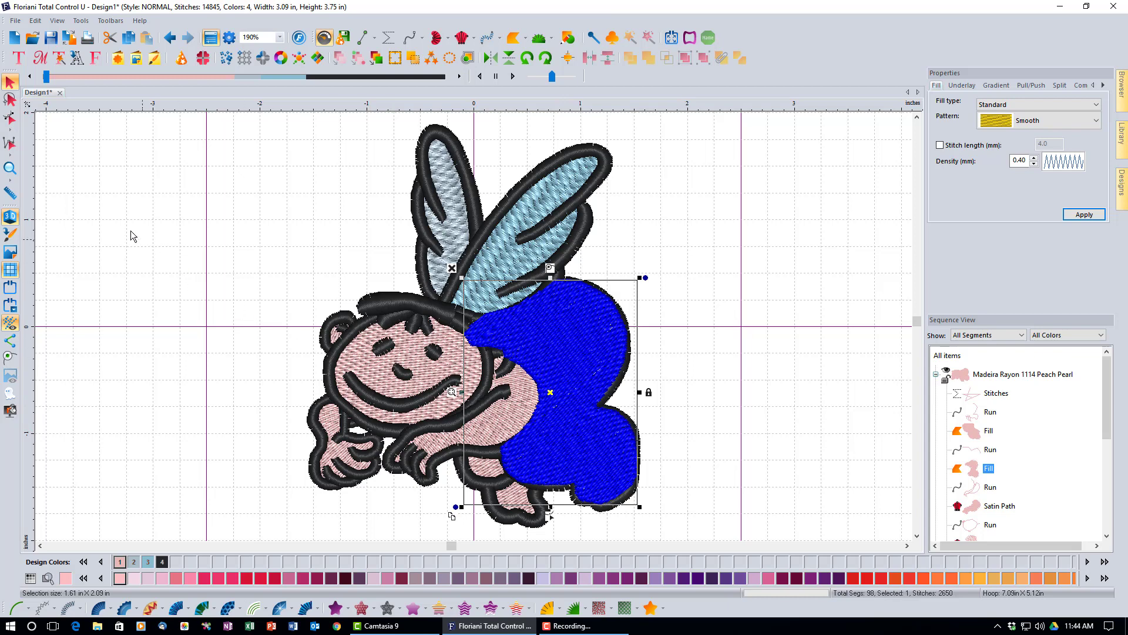
left_click(14, 121)
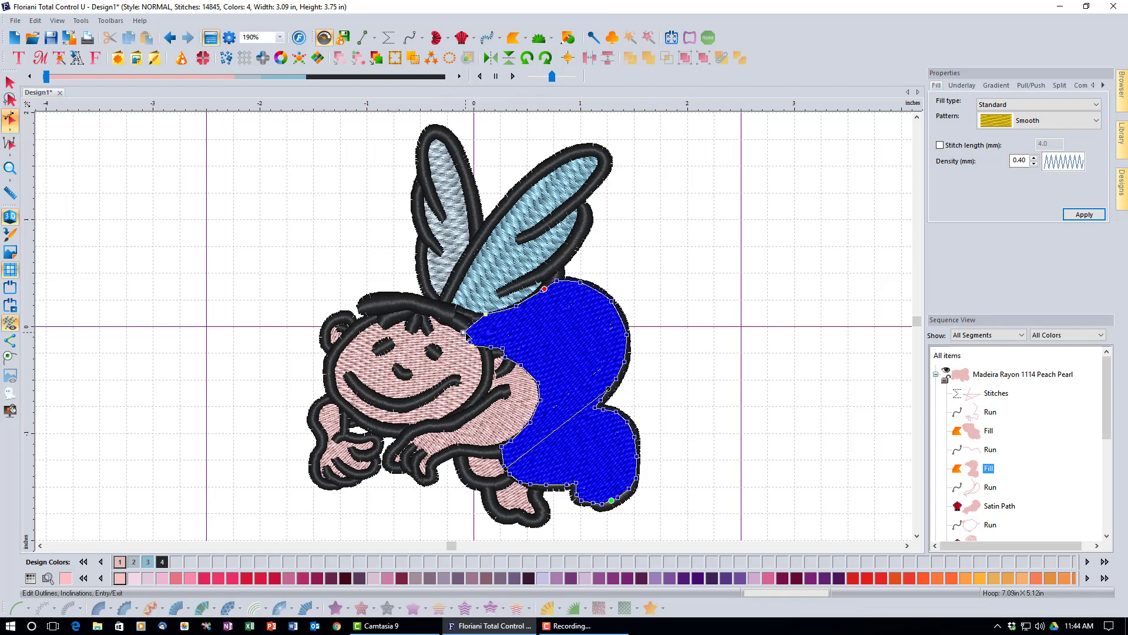
left_click_drag(468, 332, 478, 342)
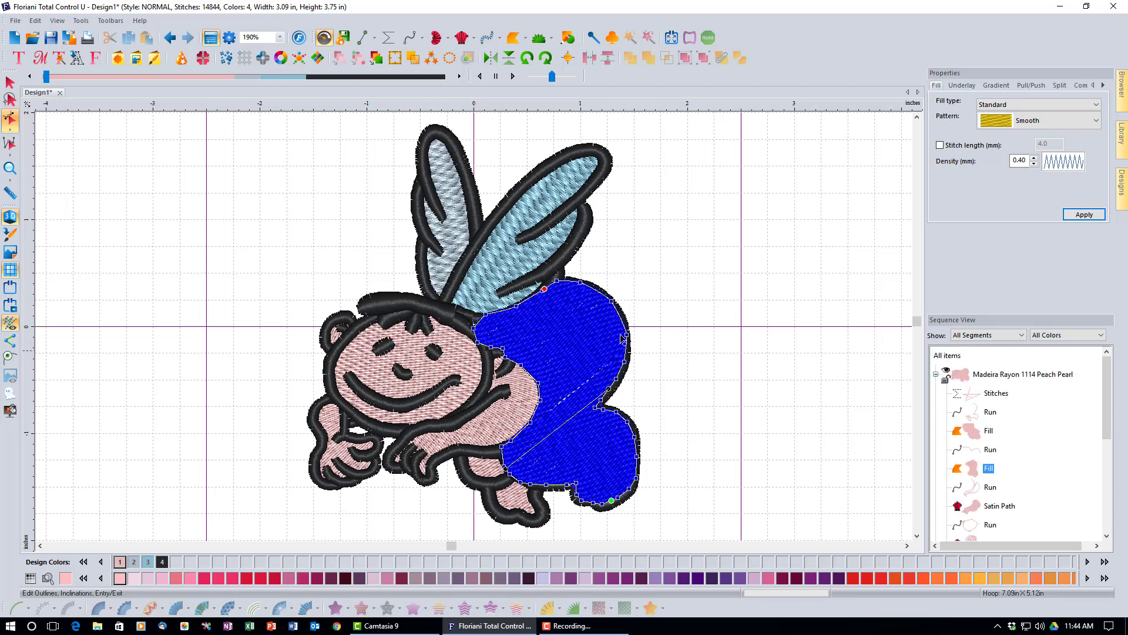
left_click(9, 83)
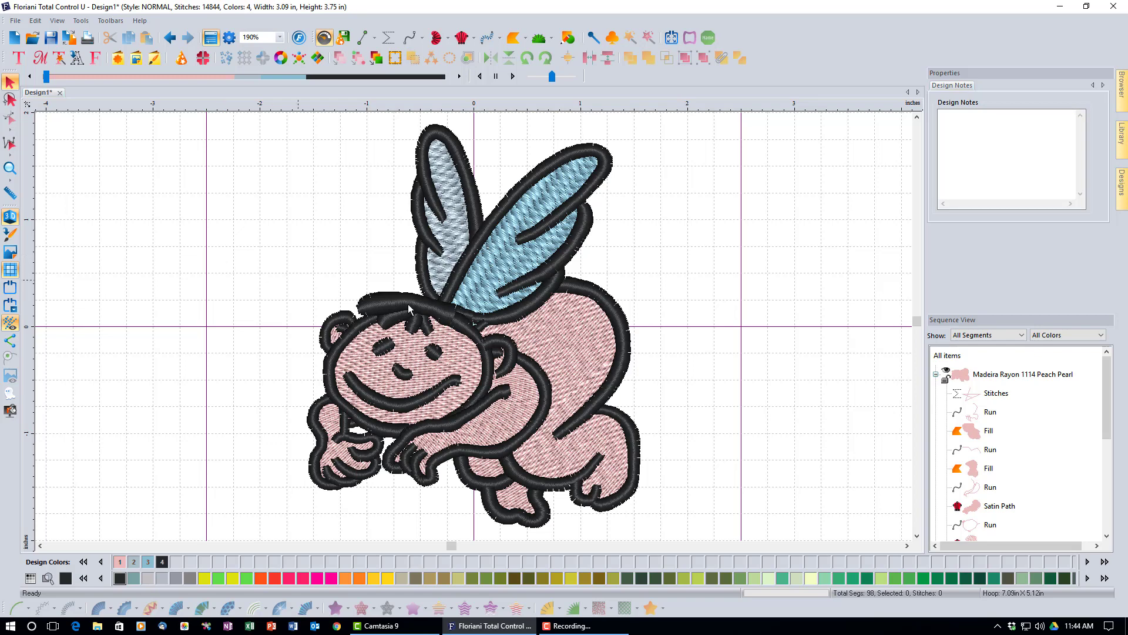
Reshape the body fill's outline again so its edge sits further inside the black border beside the ear
left_click(571, 346)
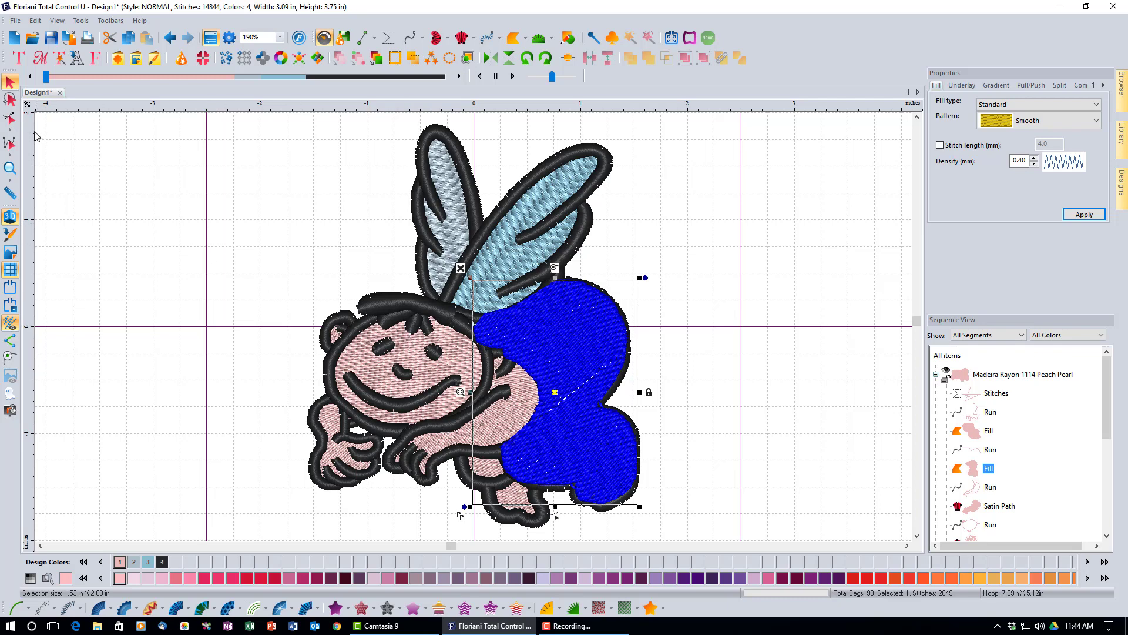
left_click(10, 121)
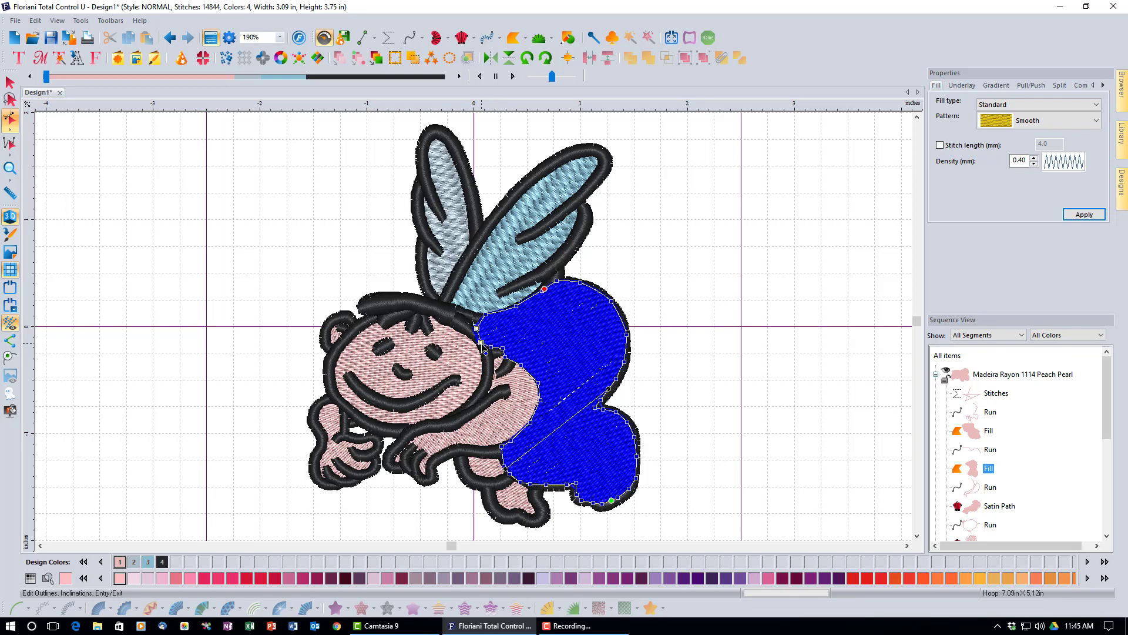
right_click(662, 321)
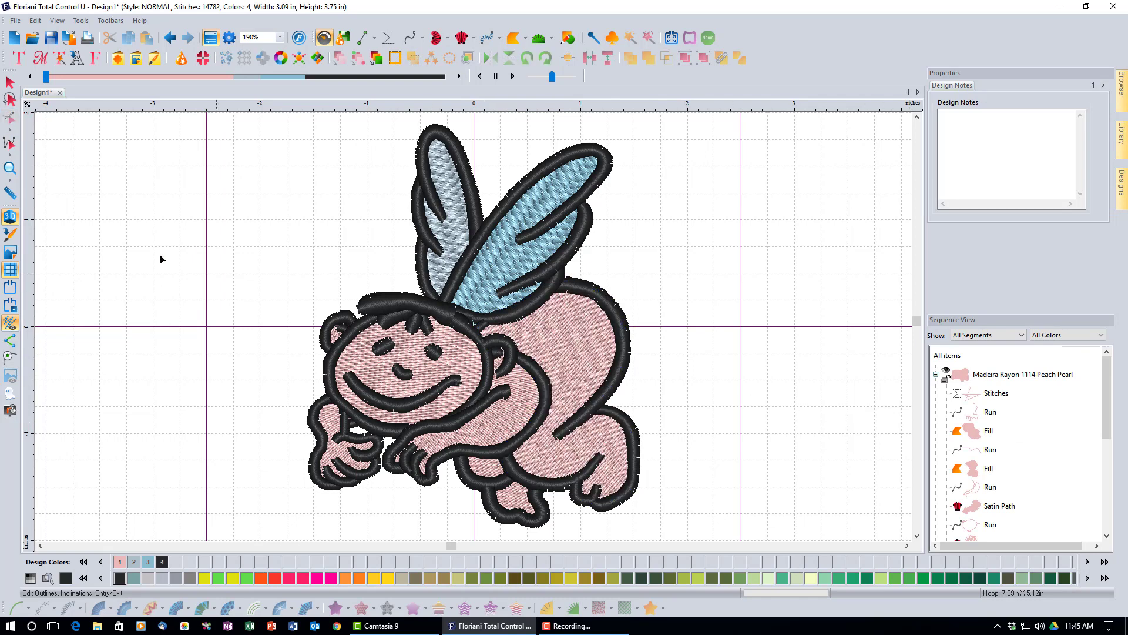
left_click(10, 82)
Adjust the body fill's outline nodes beside the ear, along the arm and under the wing to follow the black border
left_click(586, 344)
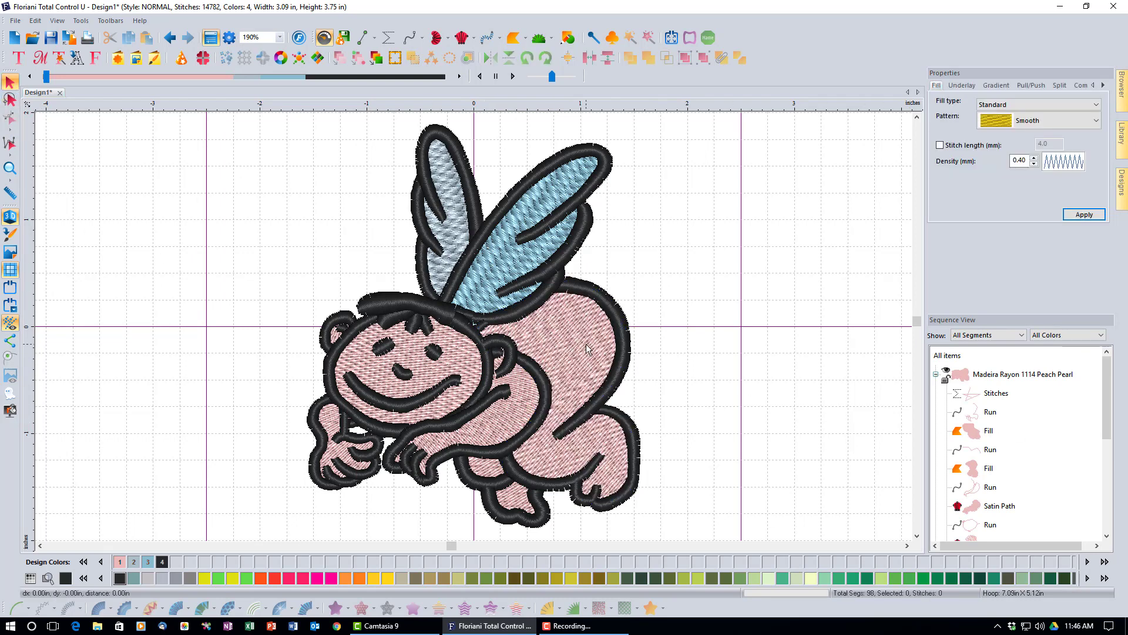
left_click(557, 517)
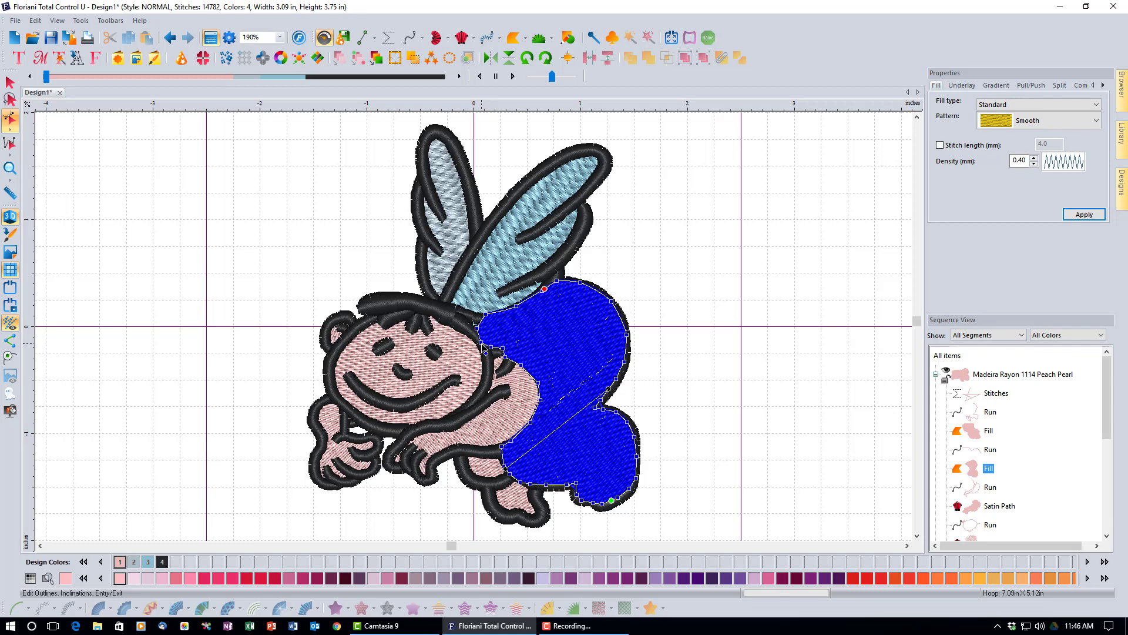
left_click_drag(482, 342, 486, 341)
right_click(699, 353)
left_click(503, 447)
left_click_drag(513, 444, 514, 355)
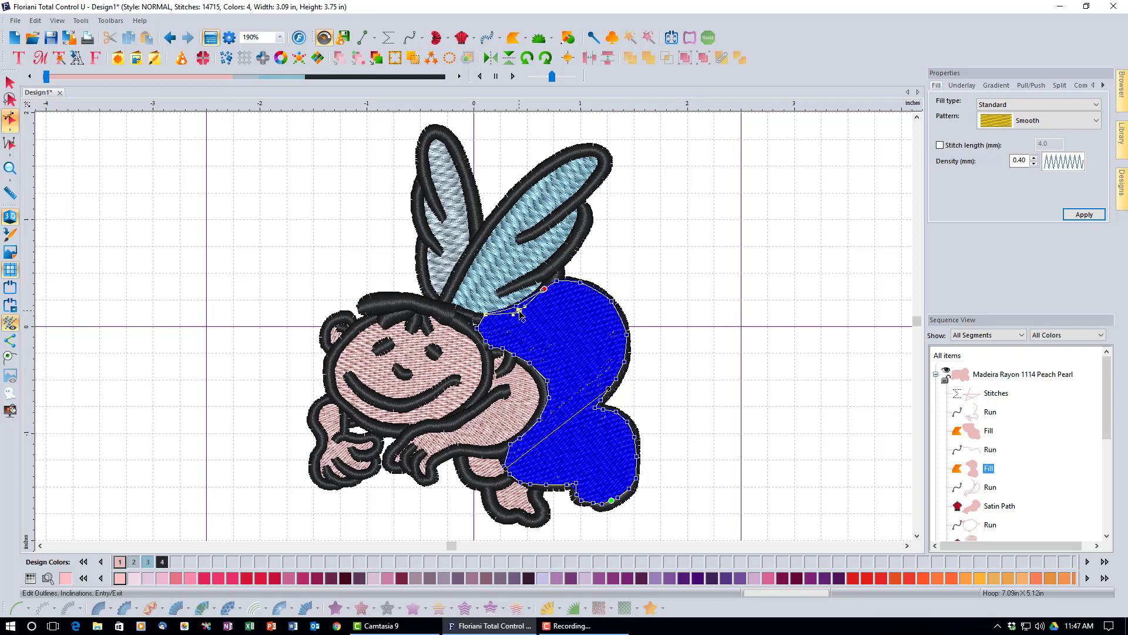
left_click_drag(519, 310, 487, 315)
left_click(10, 81)
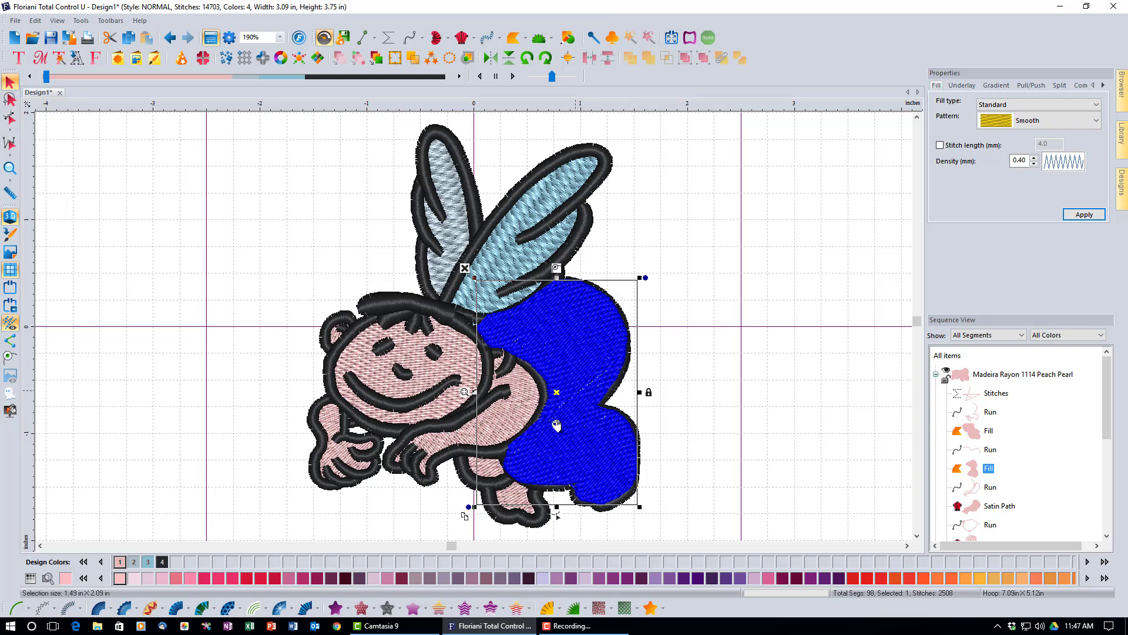
Convert the body fill to a satin appliqué and turn off its Sew Finish stitching
left_click(574, 609)
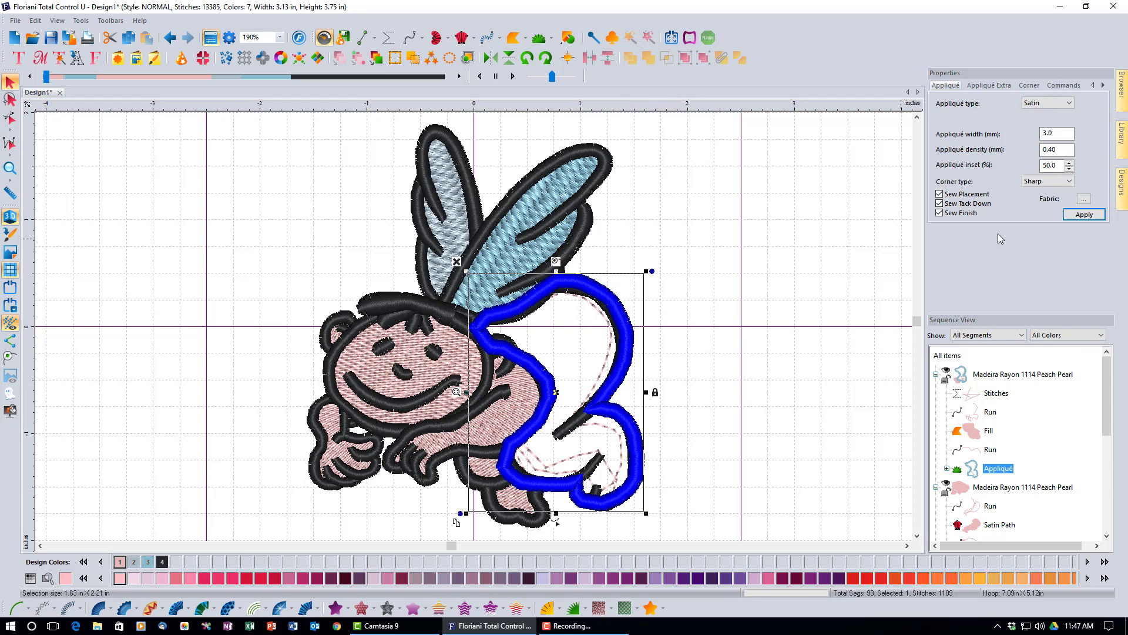
left_click(940, 213)
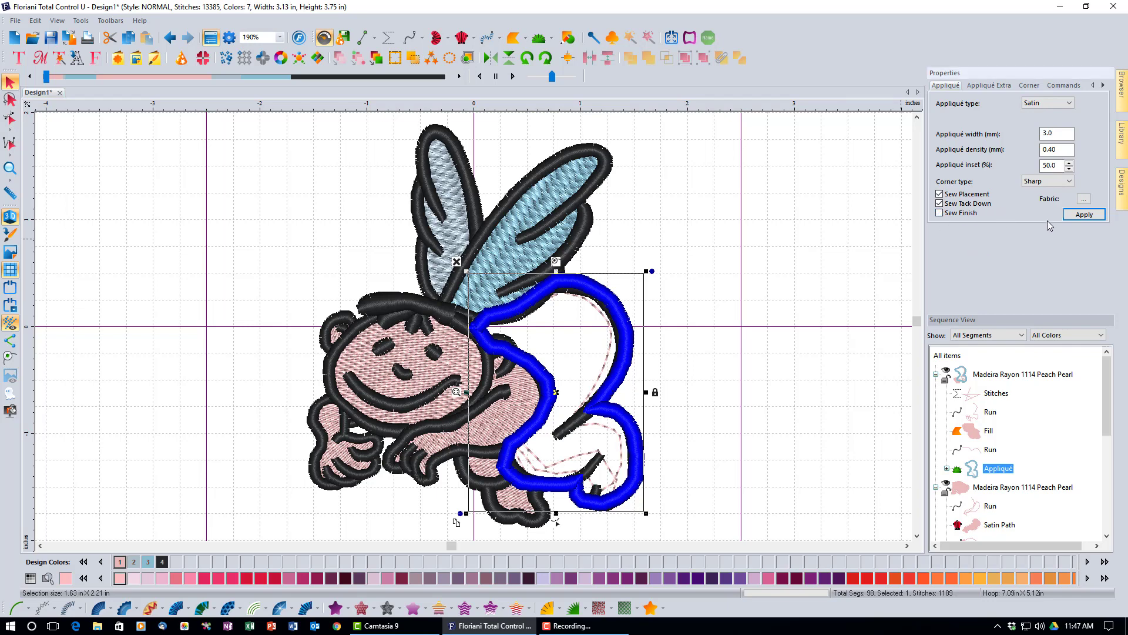
left_click(1085, 214)
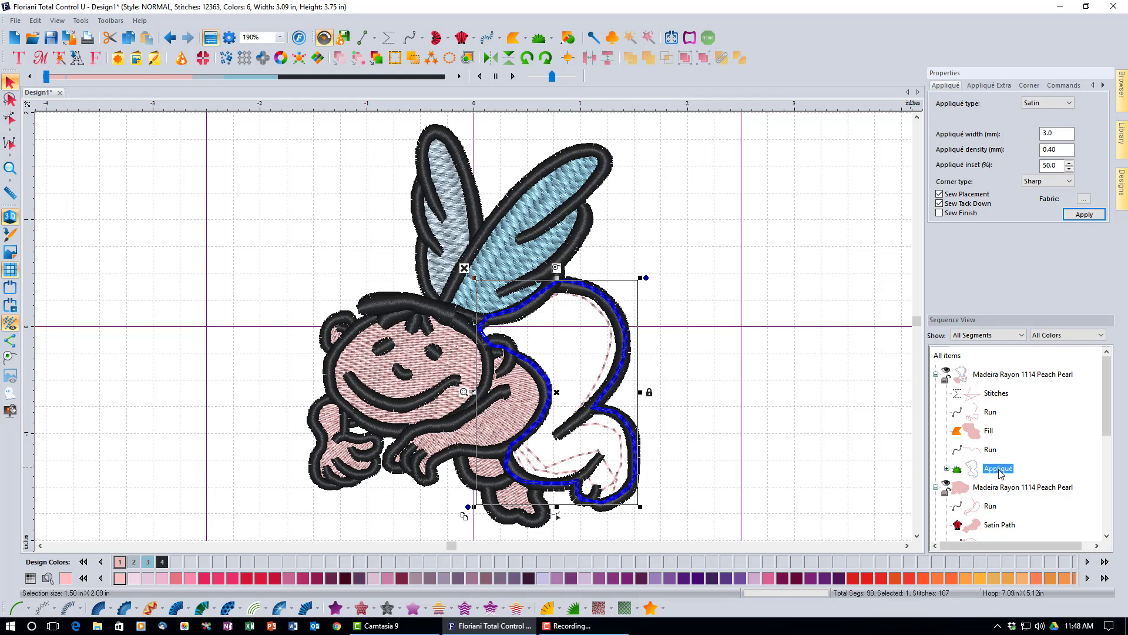
Move the body appliqué to the start of the sewing sequence and assign it the AF_Pink Velvet fabric
left_click_drag(1001, 474, 950, 355)
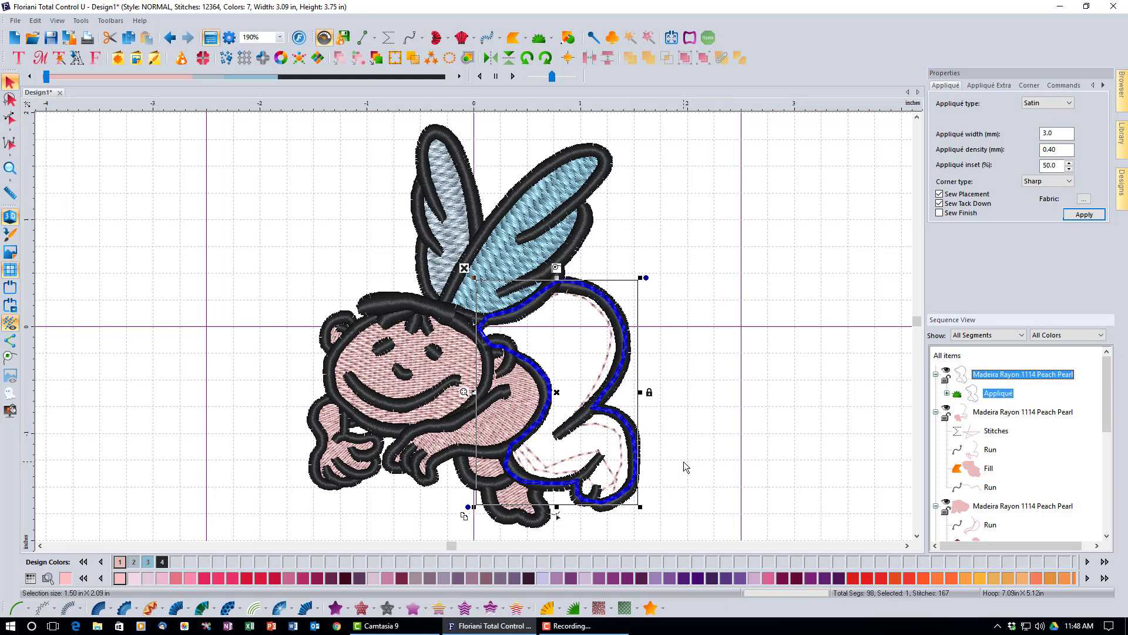
left_click(1080, 201)
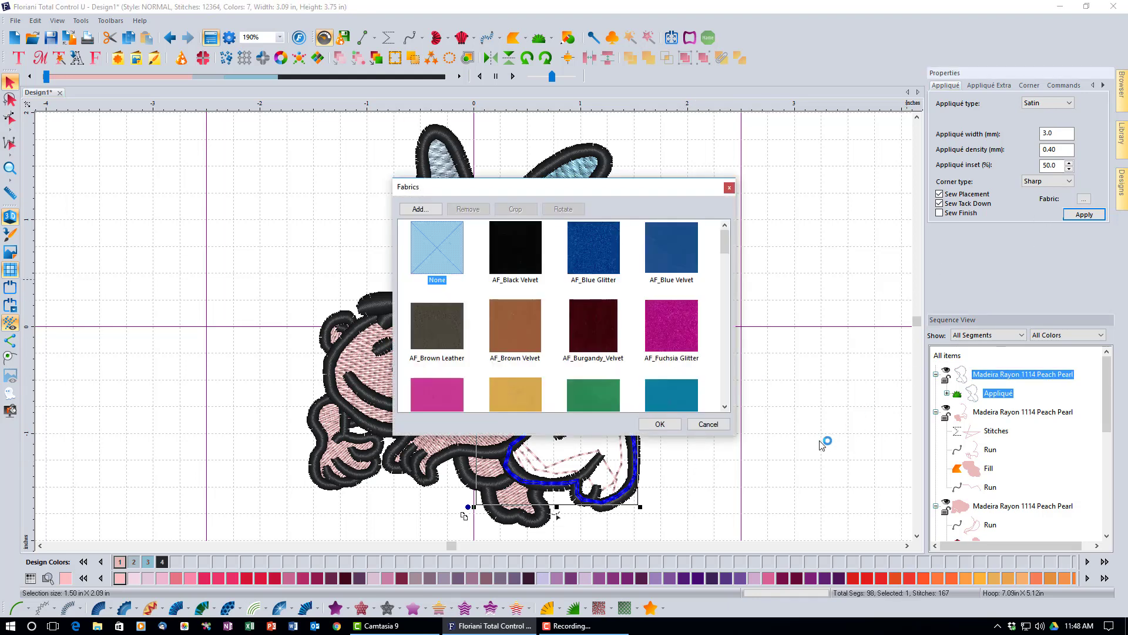
left_click(724, 407)
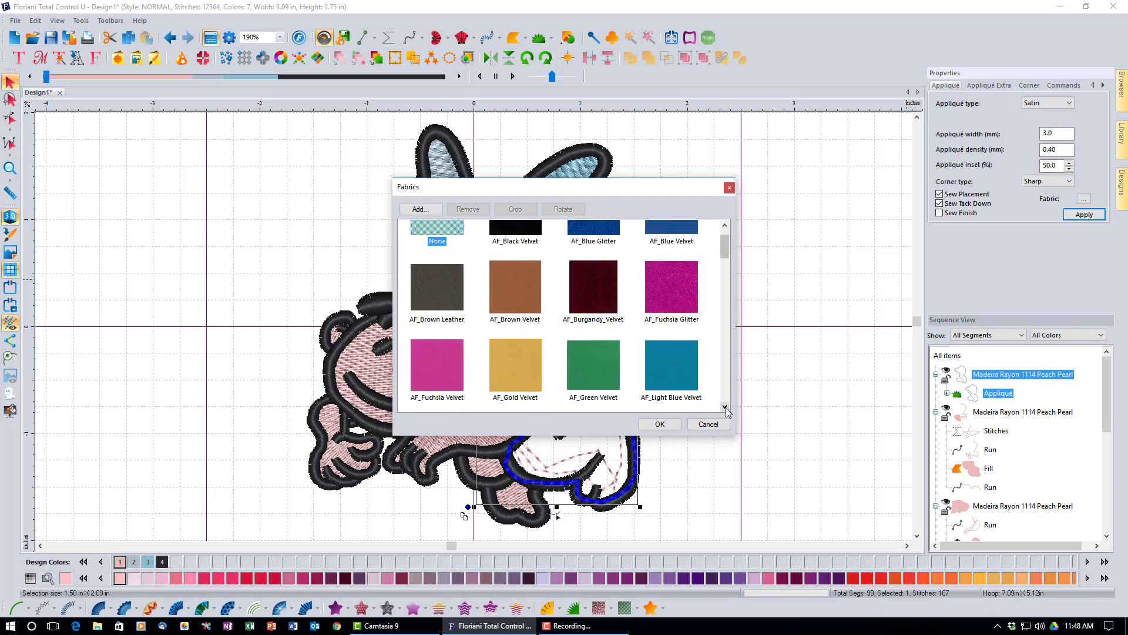
left_click(725, 408)
left_click(726, 410)
left_click(673, 373)
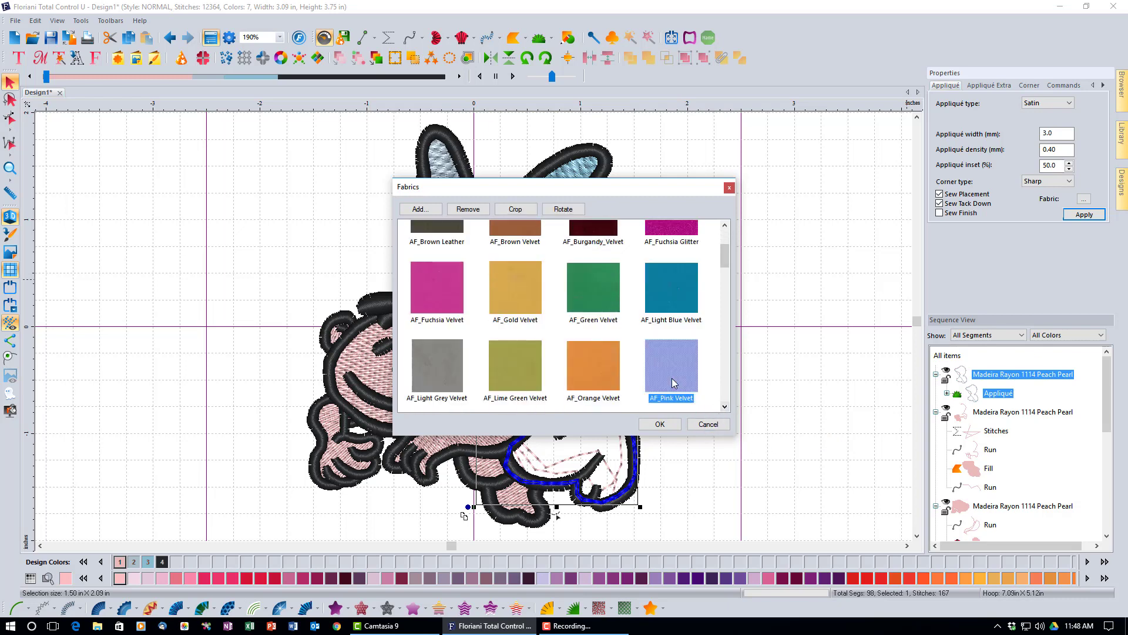
left_click(660, 423)
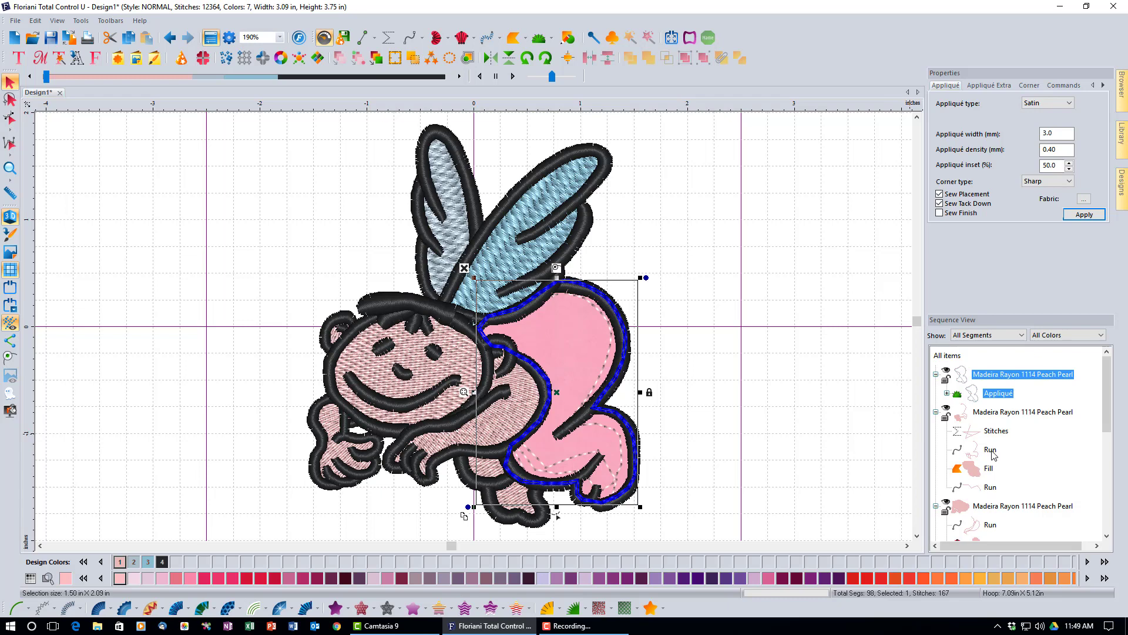
Delete the Stitches and Run segments that sew just before the lower foot fill
left_click(991, 450)
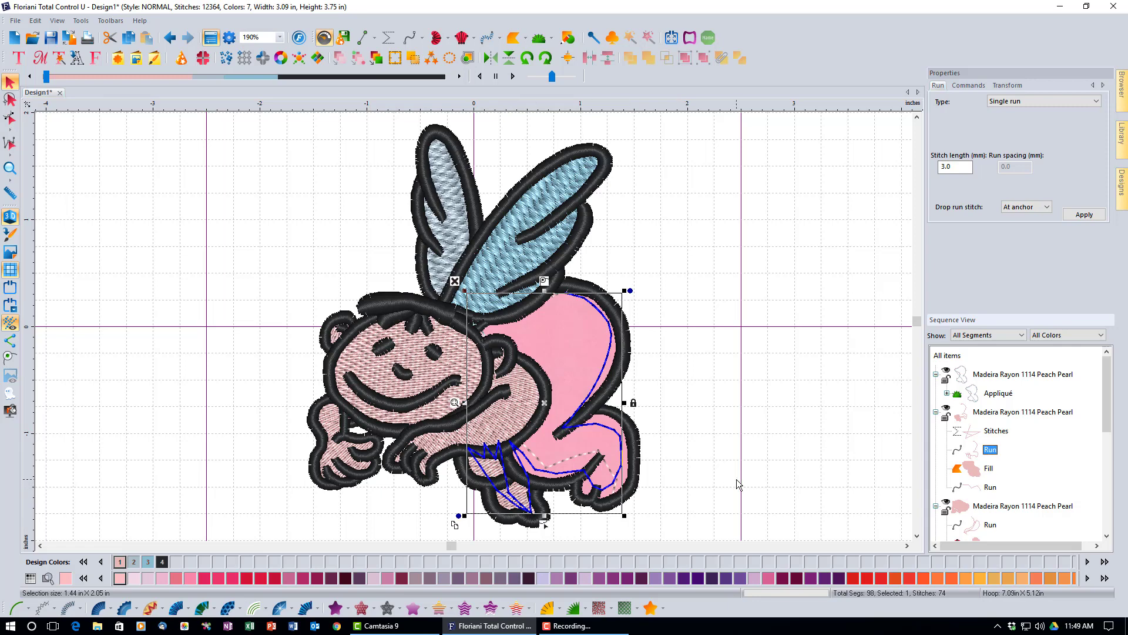
left_click(997, 433, "ctrl")
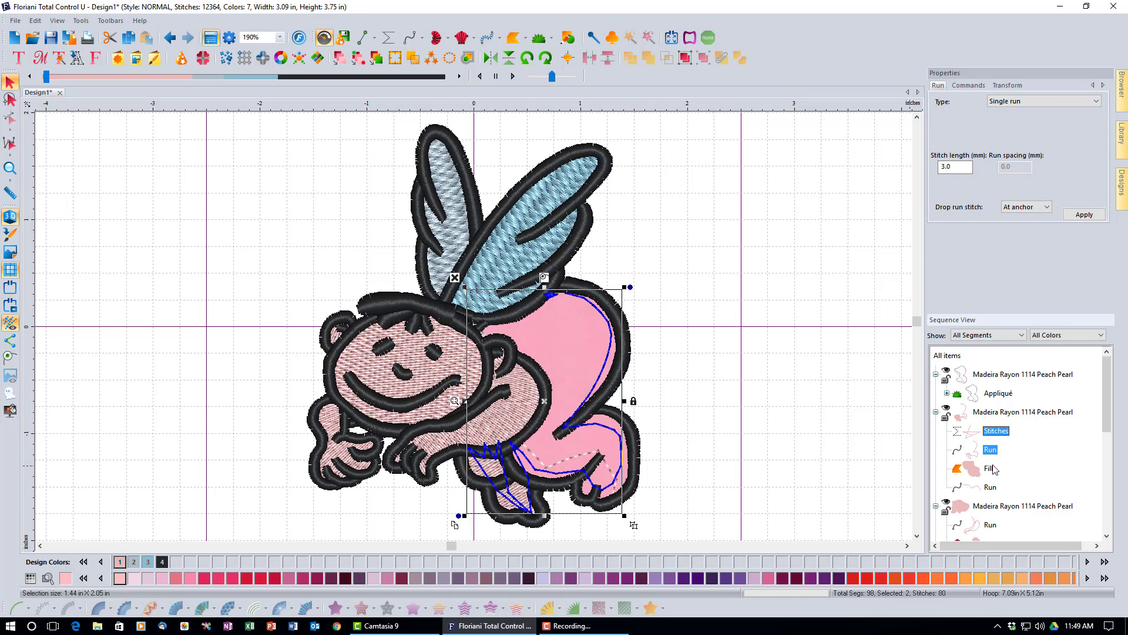
key("Delete")
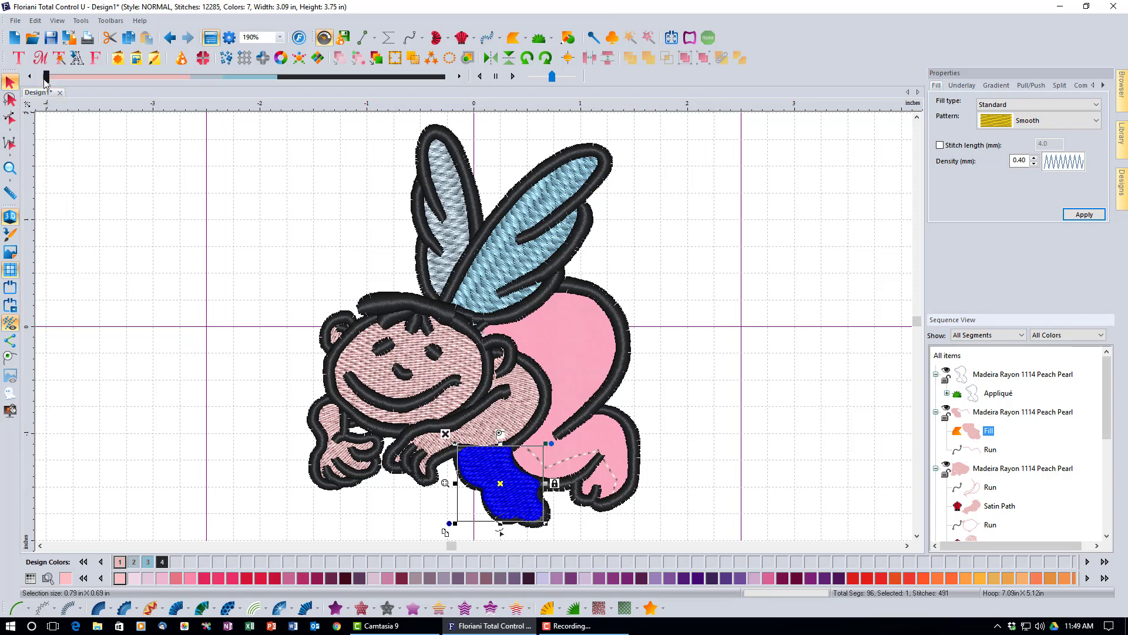
Preview the start of the stitch-out, and delete the leftover Run segment crossing the appliquéd leg after the foot fill
left_click_drag(47, 77, 69, 76)
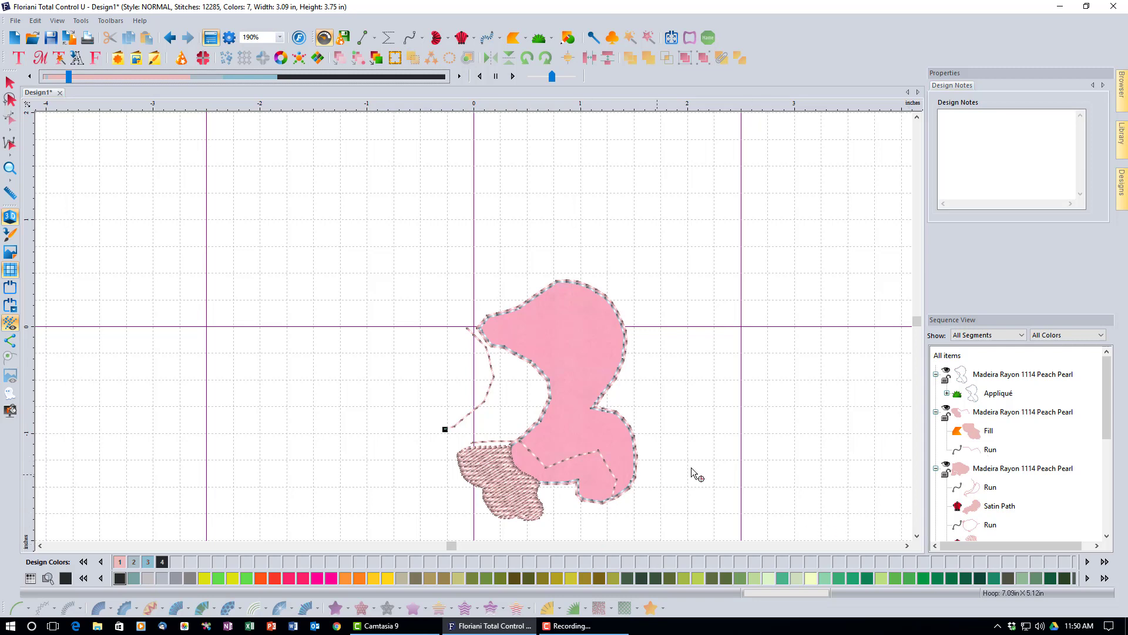
left_click(991, 450)
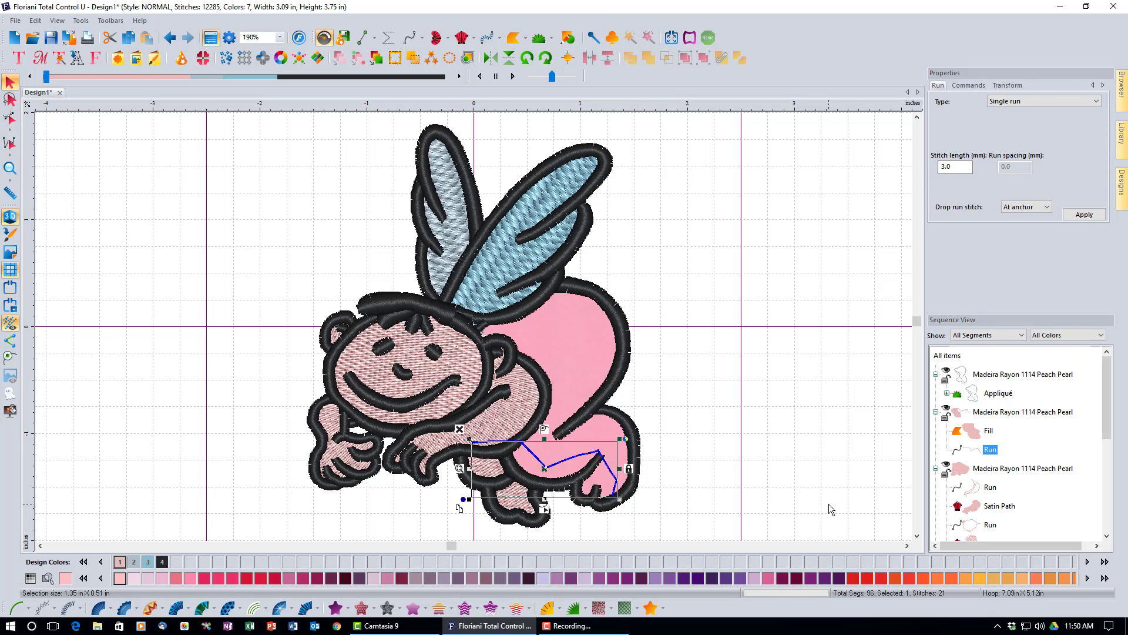
key("Delete")
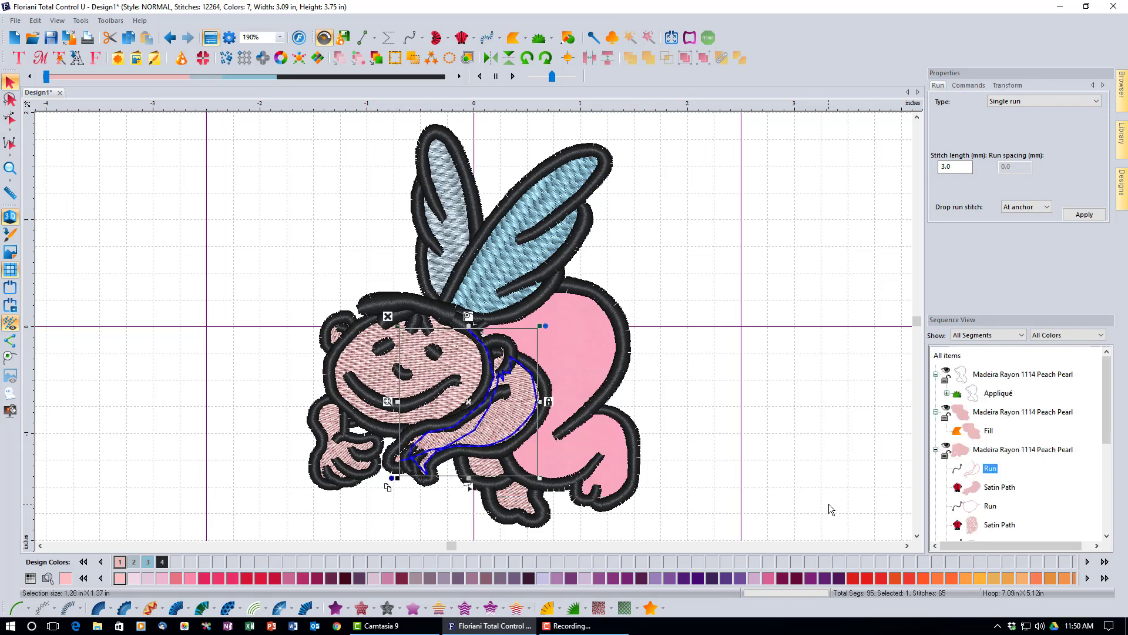
key("Escape")
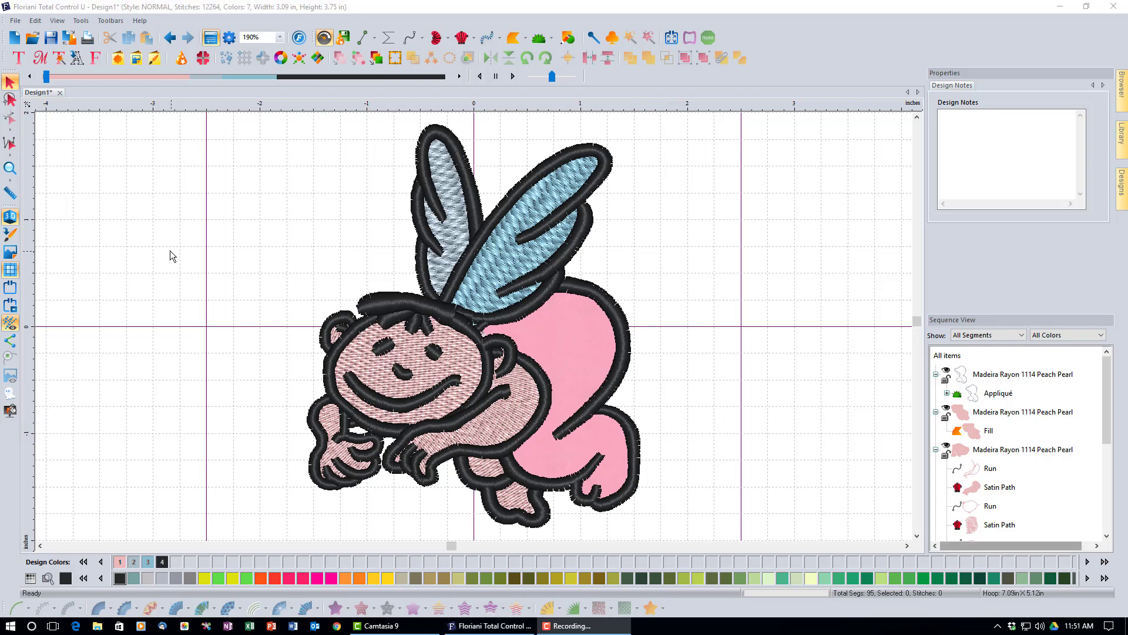
Create a new design and place easterbutterflies.c2s in it from the April 2010 set of the Free Monthly Designs library
left_click(15, 38)
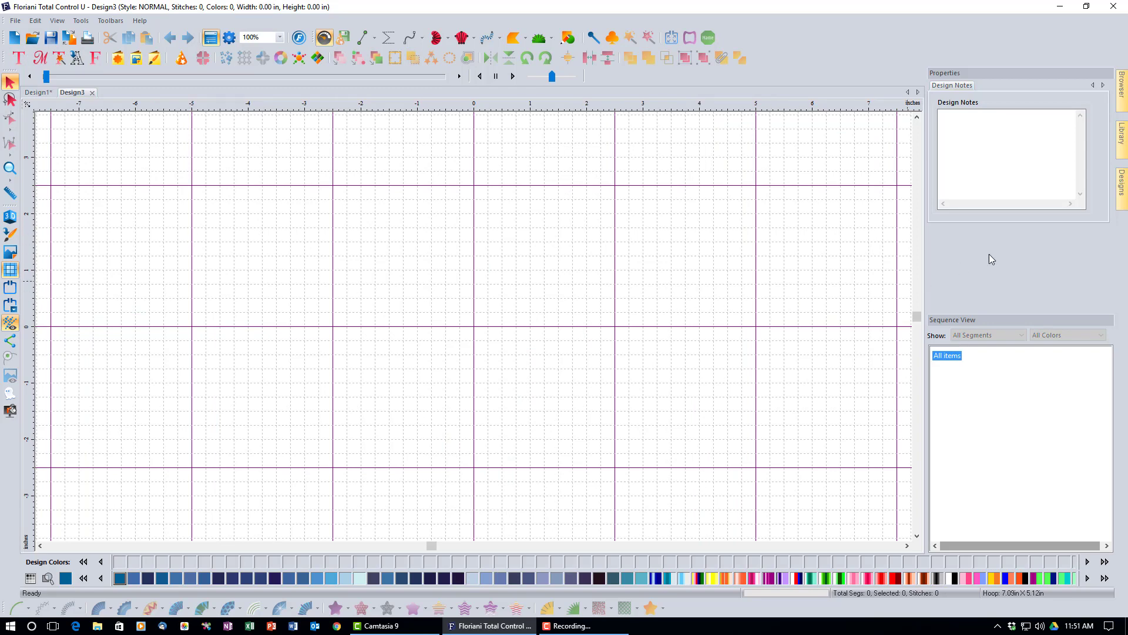
left_click(1120, 149)
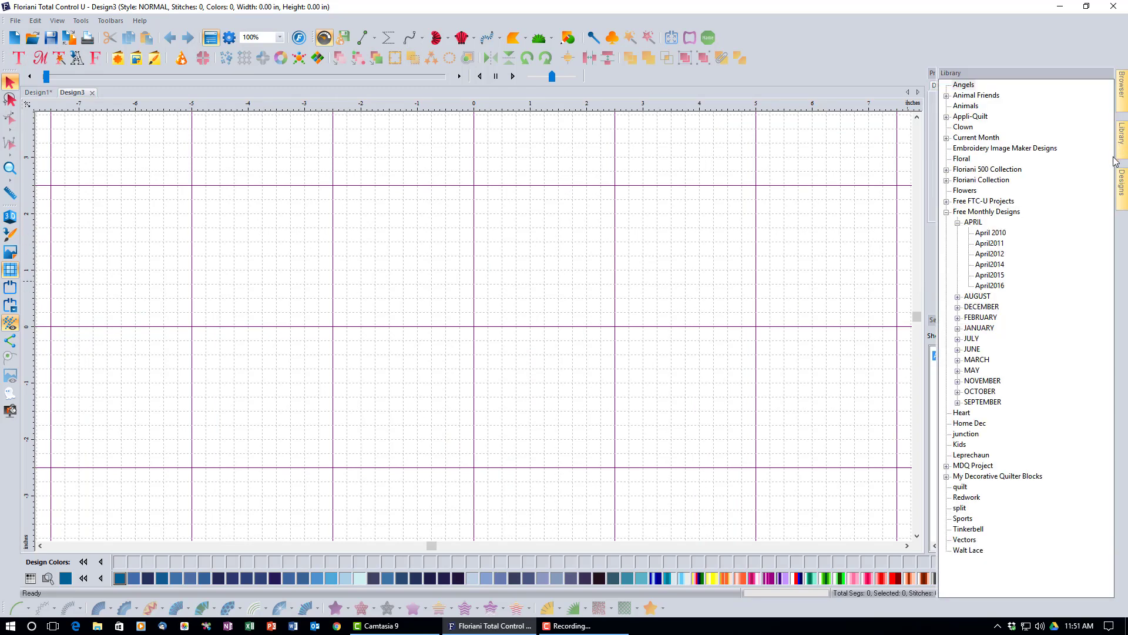
left_click(998, 234)
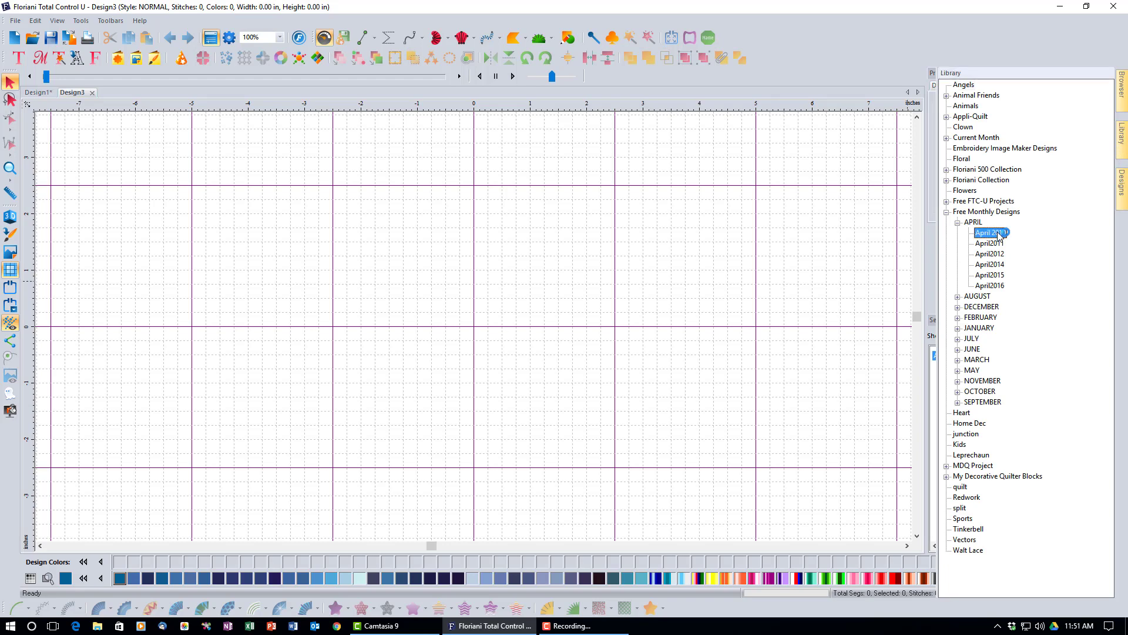
left_click(1123, 193)
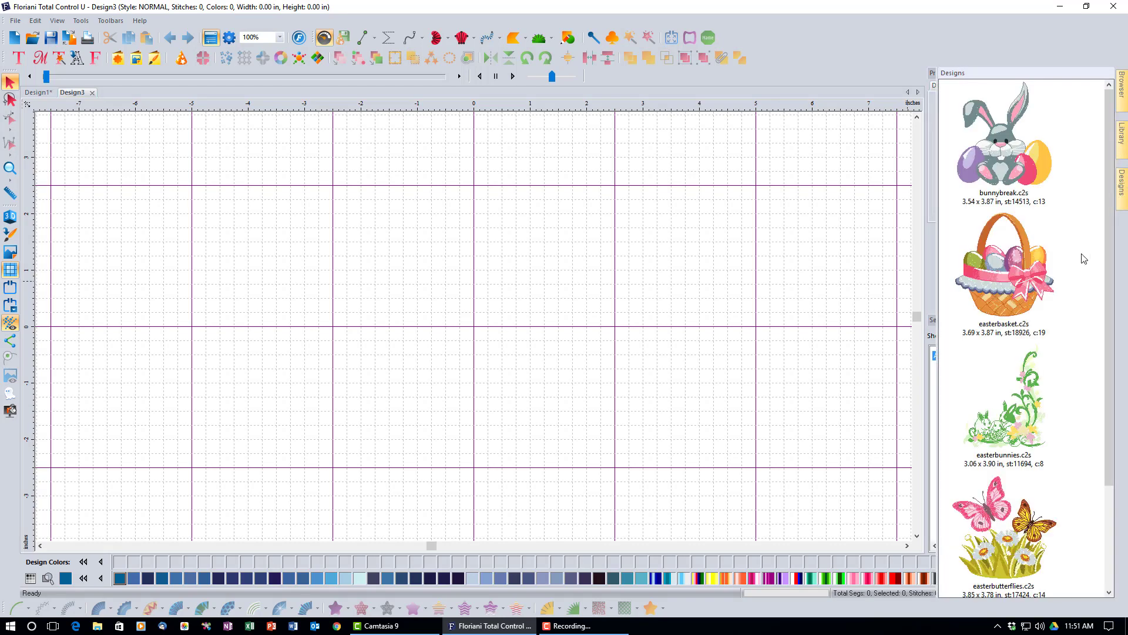
left_click_drag(1002, 563, 512, 355)
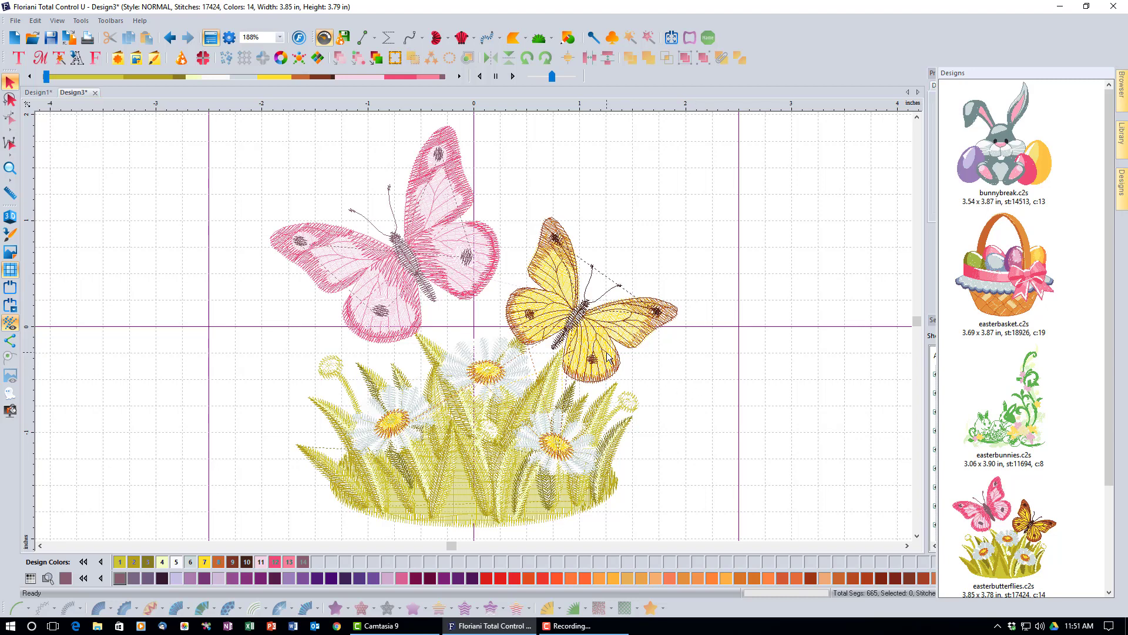
Ungroup the entire butterflies-and-daisies design, and clear the selection
key("ctrl+a")
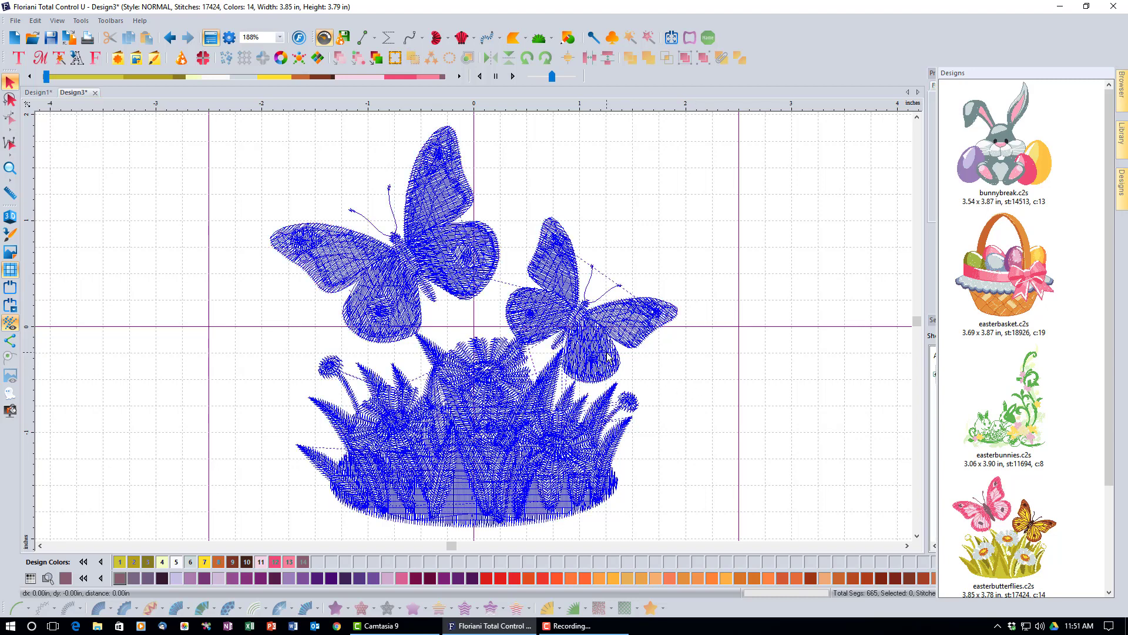
left_click(705, 59)
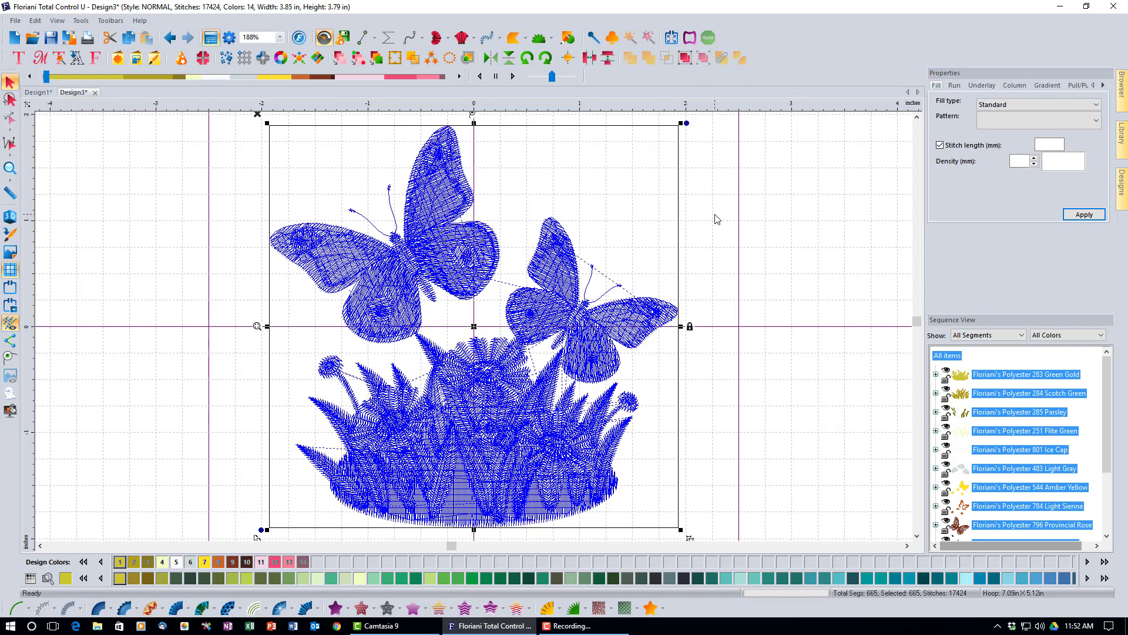
left_click(715, 215)
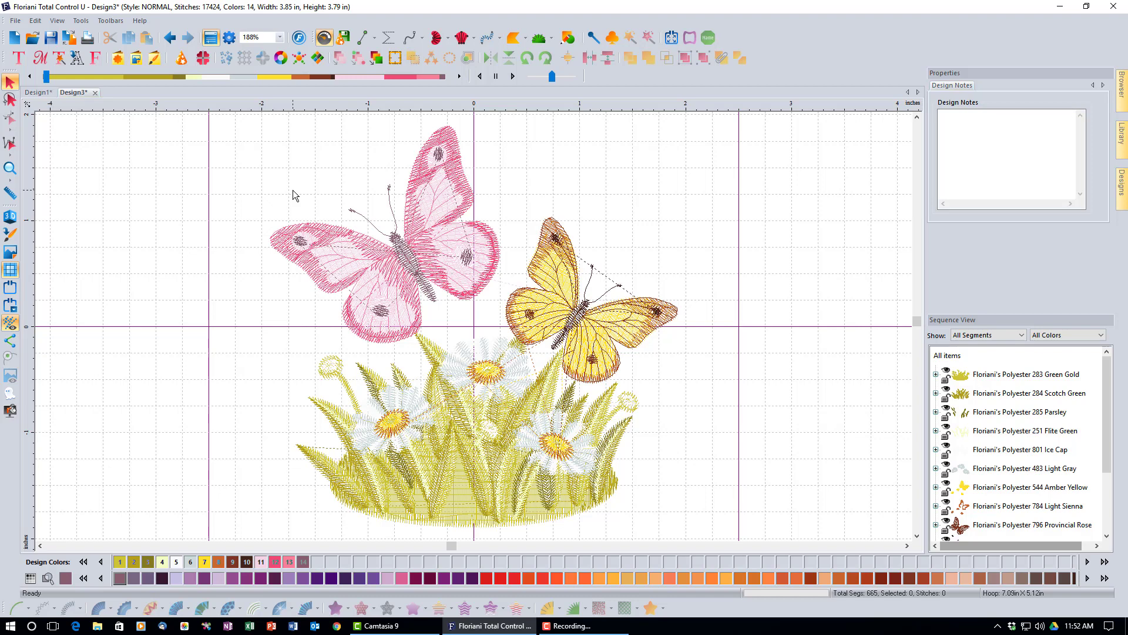
Lasso only the pink butterfly with a point-by-point outline around it, and copy it into another new design
left_click(9, 98)
left_click(250, 202)
left_click(380, 123)
left_click(462, 121)
mouse_move(532, 193)
left_mouse_down()
mouse_move(505, 280)
mouse_move(413, 354)
left_mouse_up()
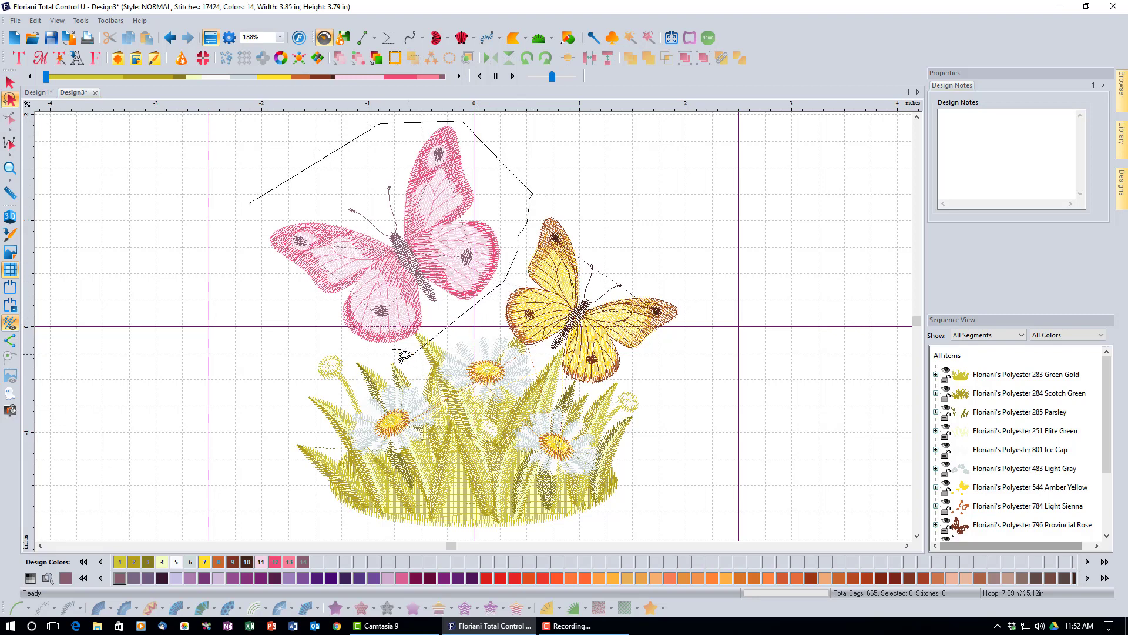
left_click(315, 343)
left_click(242, 254)
double_click(242, 221)
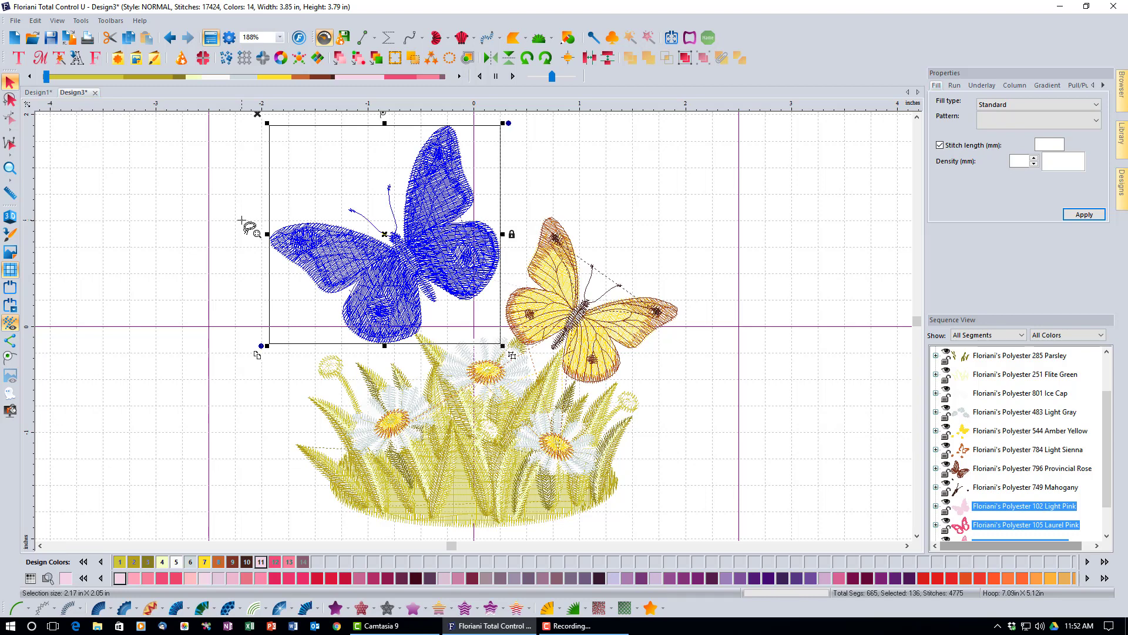
left_click(14, 38)
left_click(139, 43)
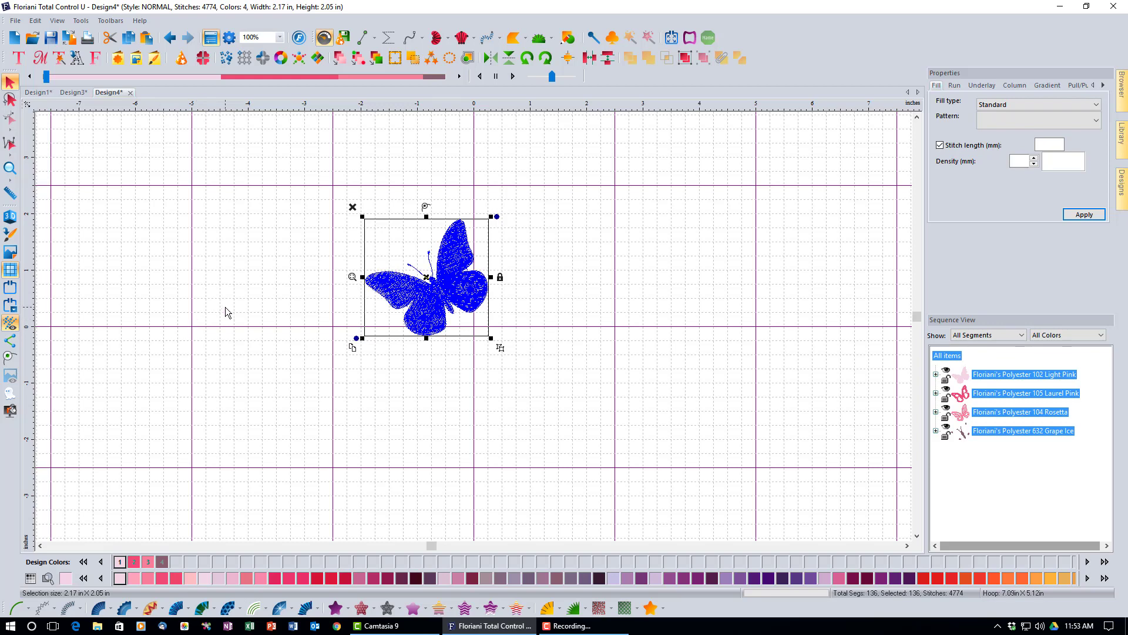
Back in Design3, place three smaller copies of the pink butterfly: above the yellow one, to its right, and left of the grass
left_click(75, 93)
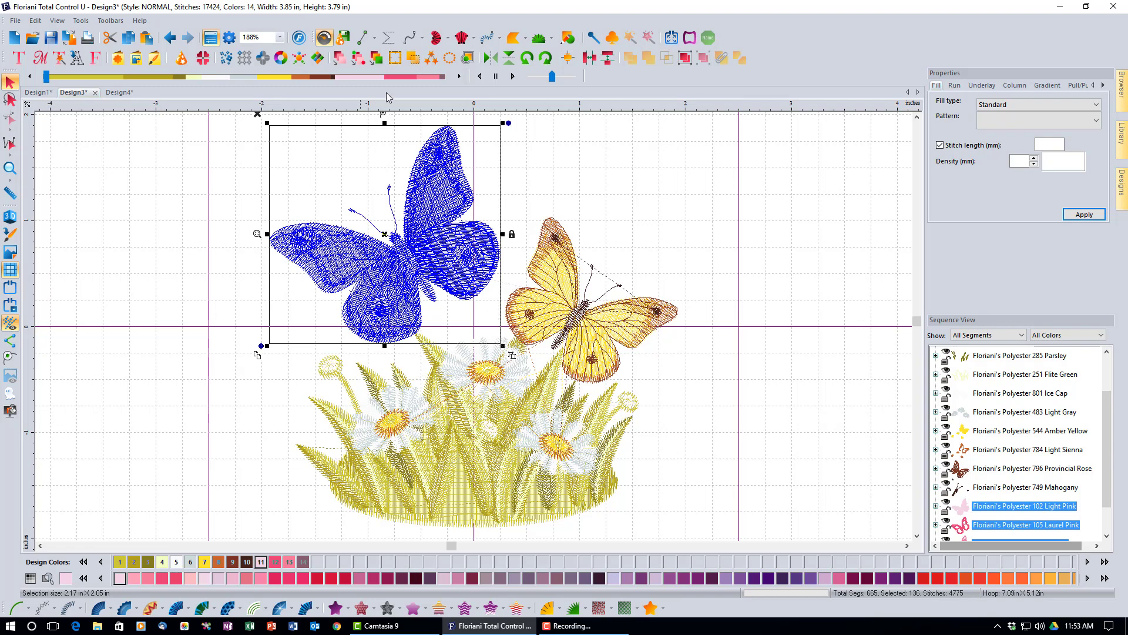
left_click(414, 59)
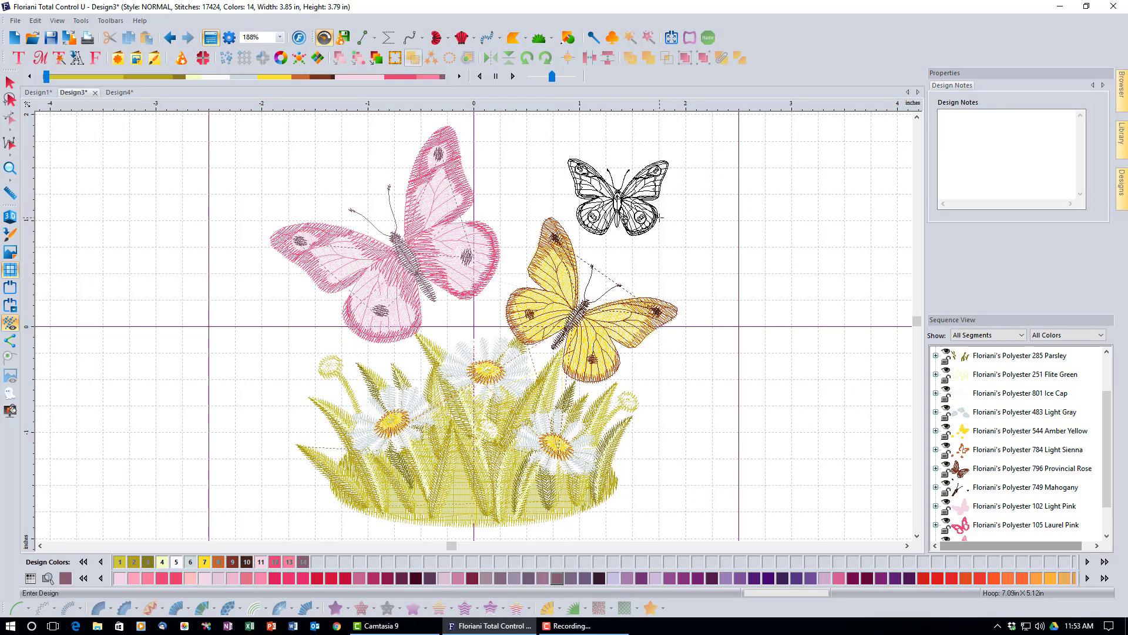
left_click(659, 218)
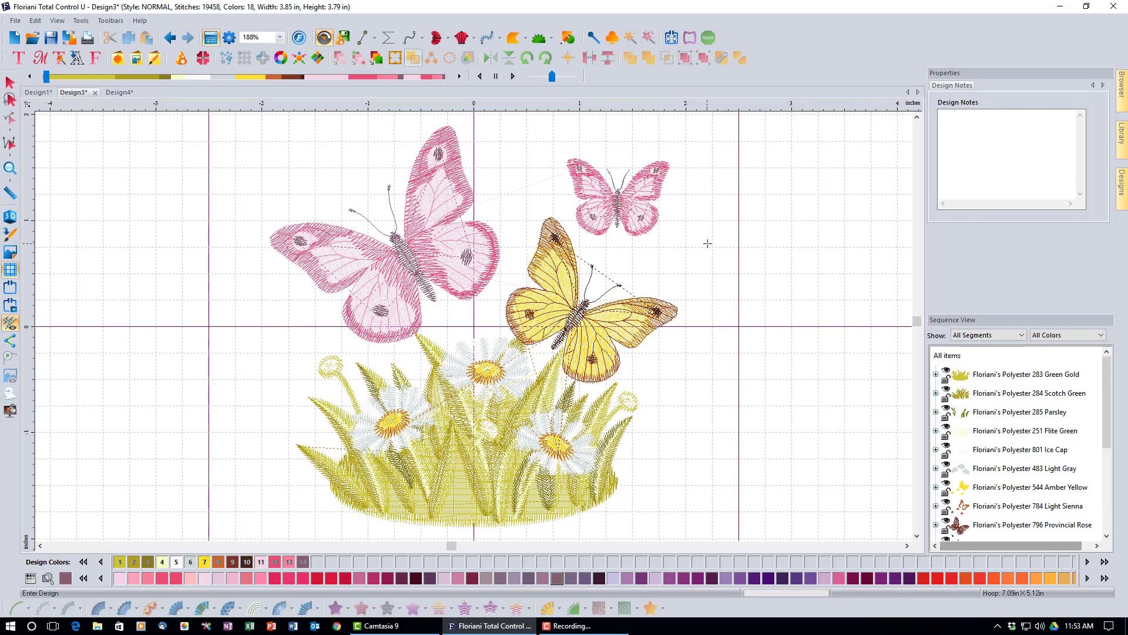
left_click(799, 353)
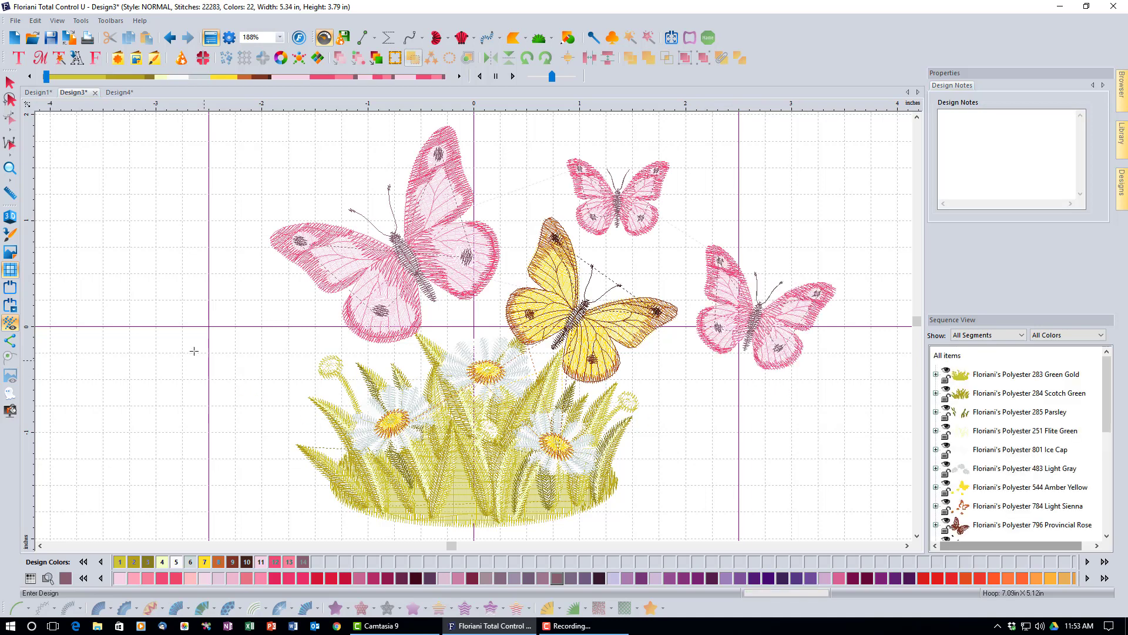
left_click(154, 330)
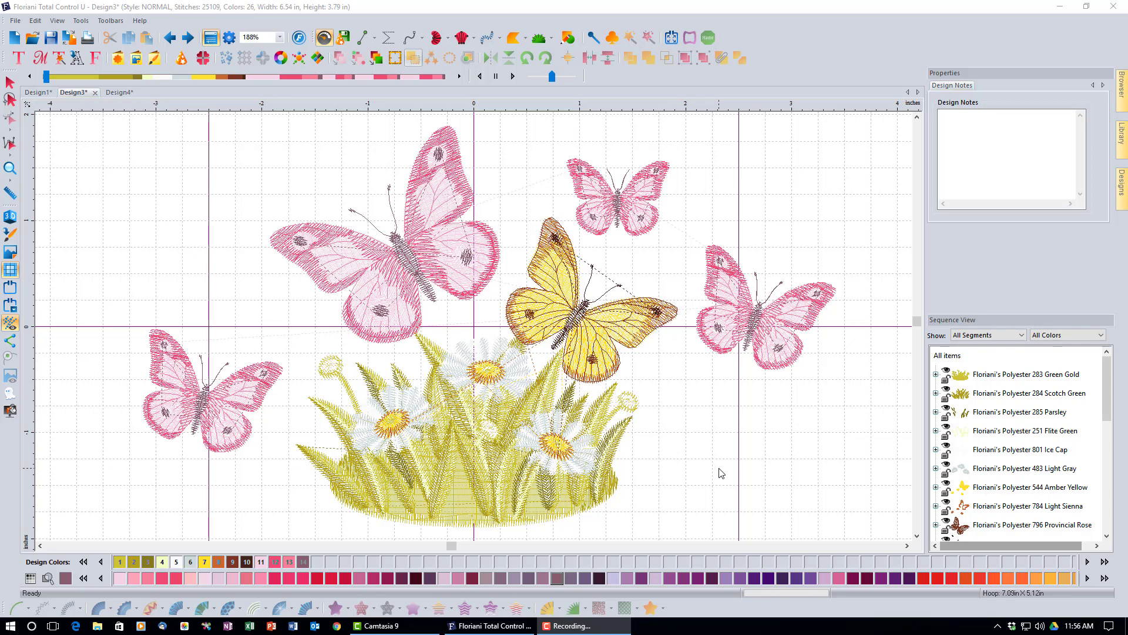
left_click(8, 79)
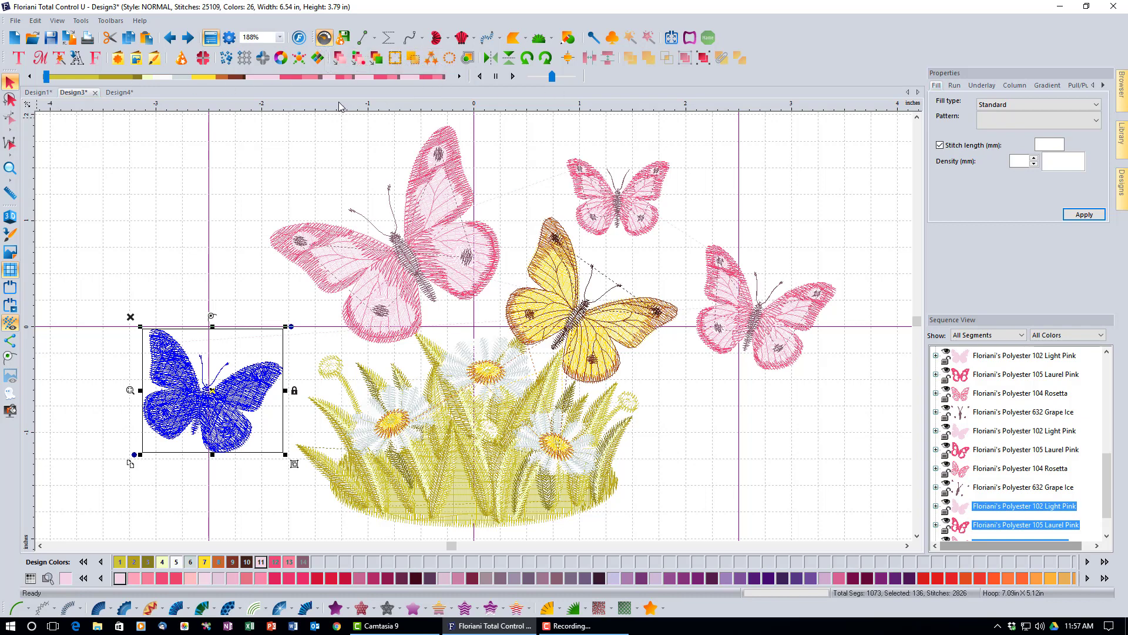
Simulate sewing the design from the start, speed it up, slow it to the minimum, reverse briefly, and pause
left_click(324, 37)
left_click(328, 39)
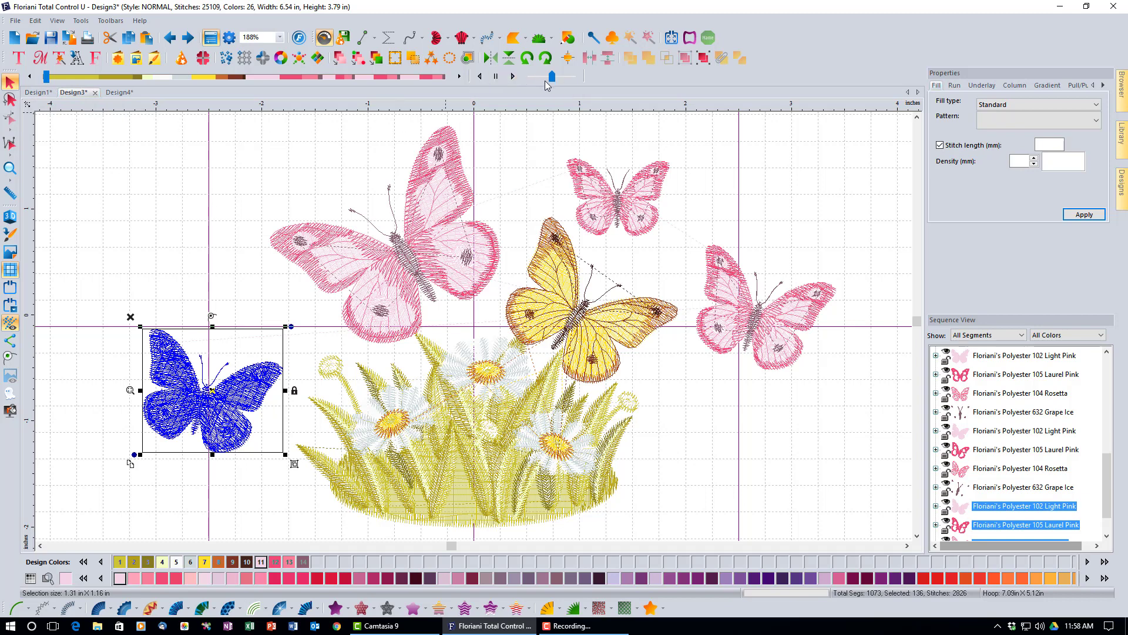
left_click(513, 77)
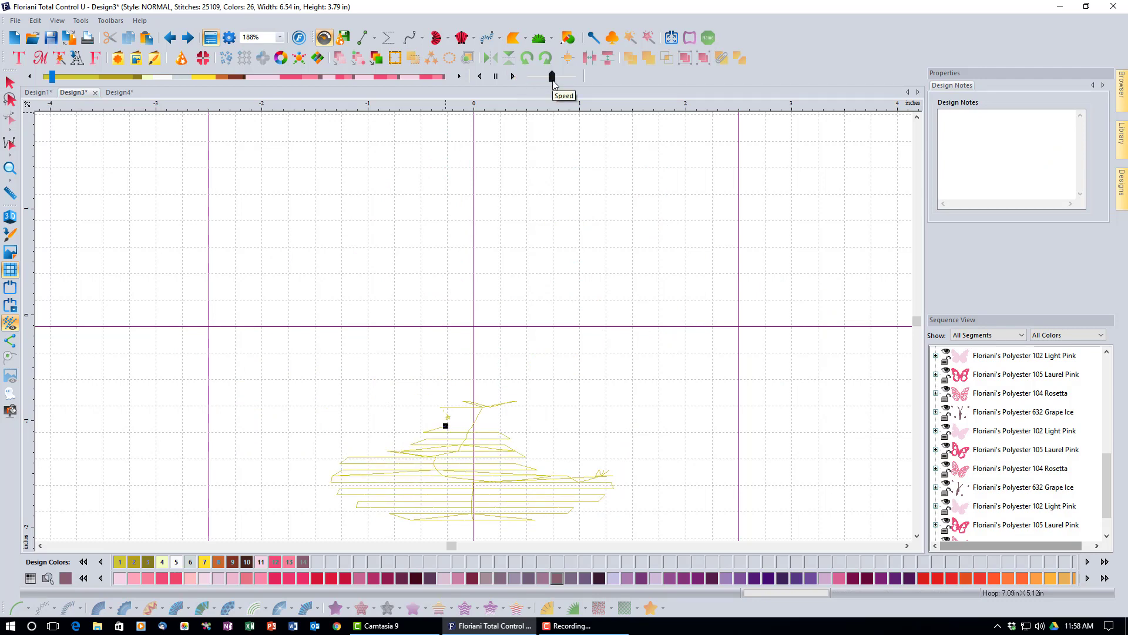
left_click_drag(553, 83, 573, 83)
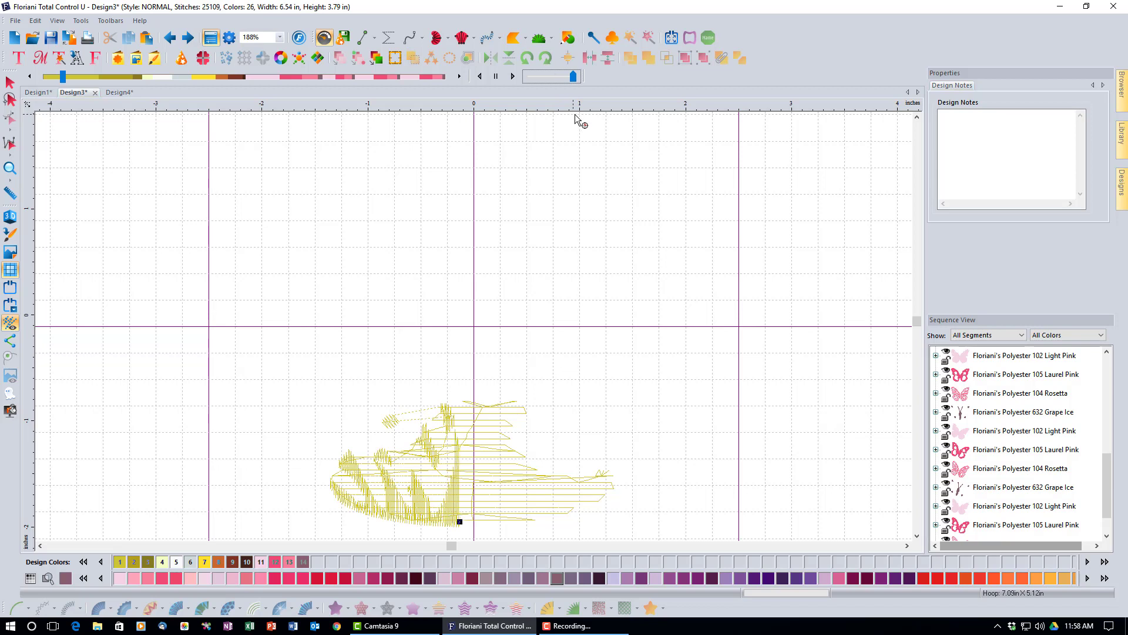
left_click_drag(574, 77, 531, 79)
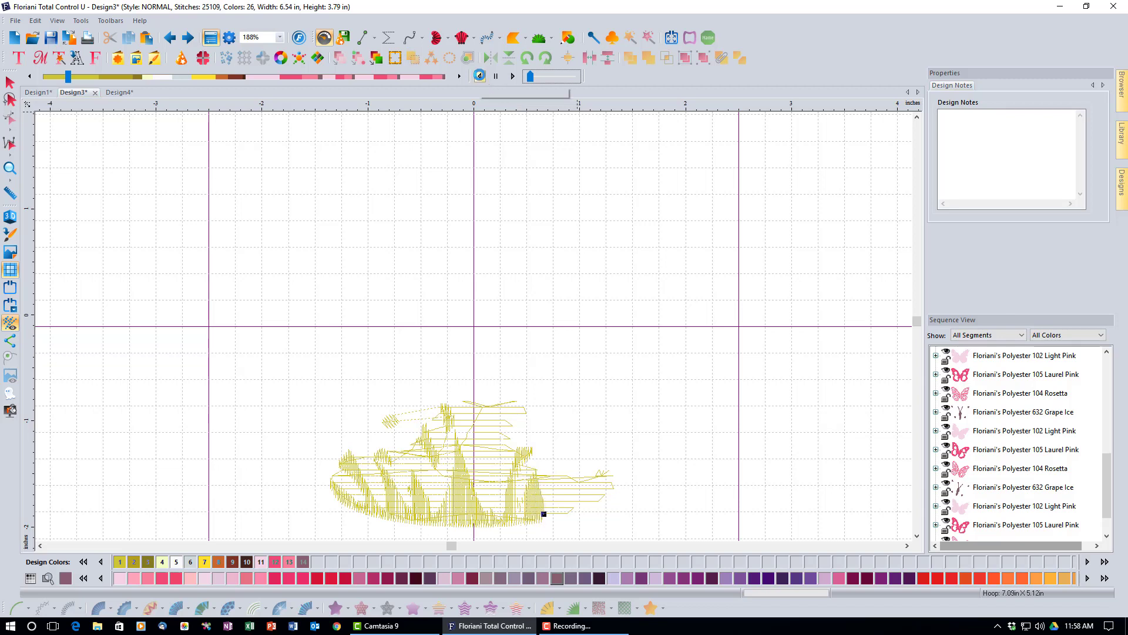
left_click(479, 76)
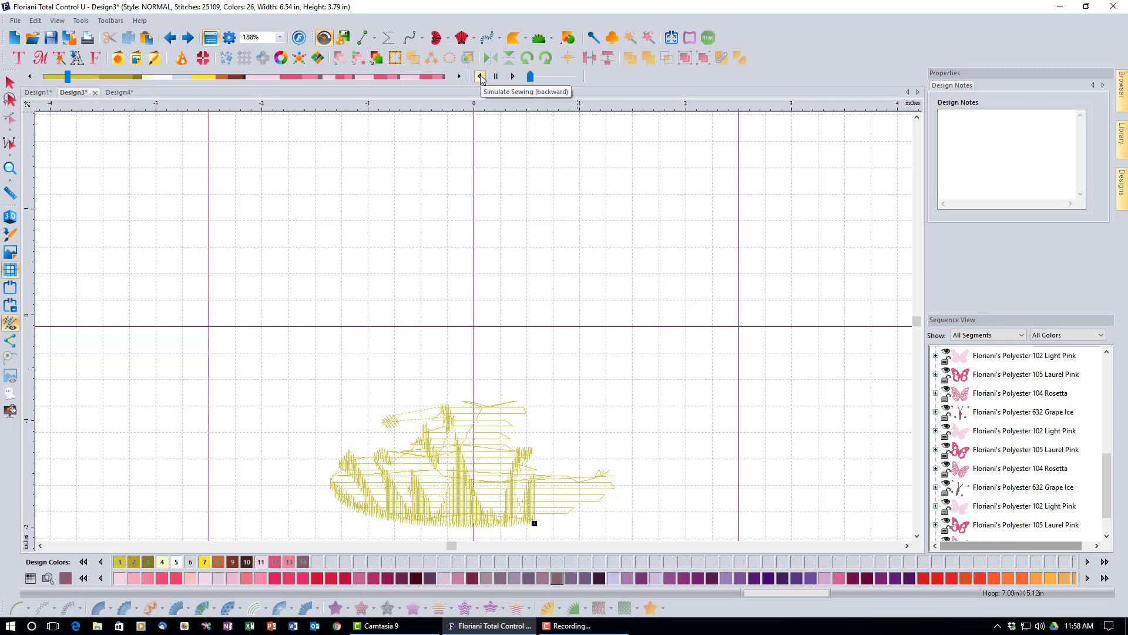
left_click(496, 76)
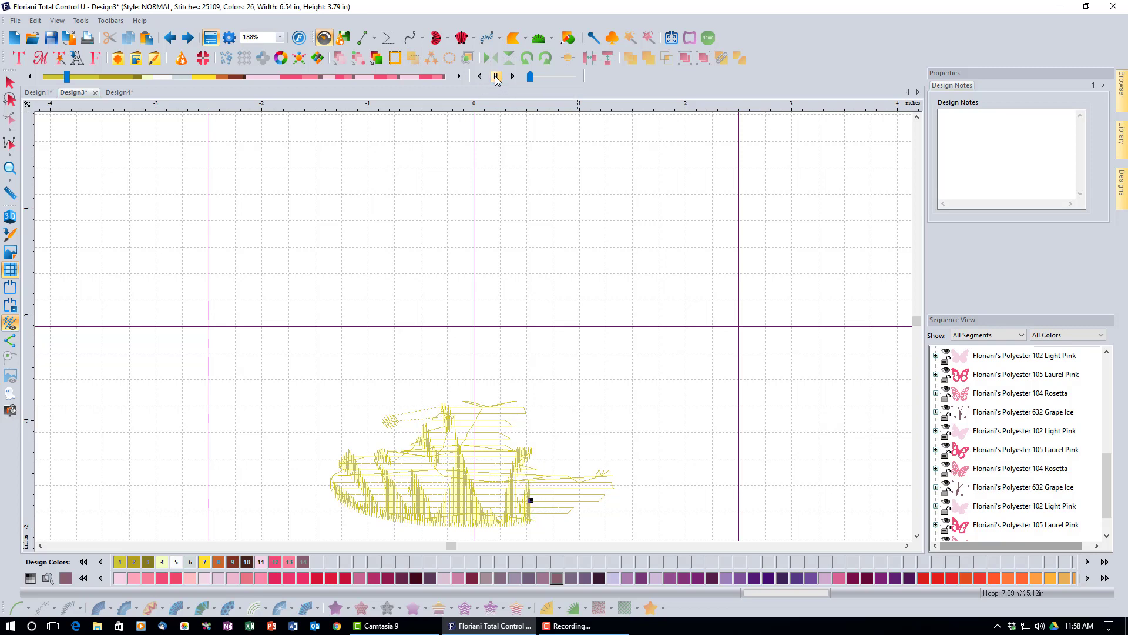
Resume the sewing simulation at medium speed up to the leftmost grass blades, and replay that area backward and forward
left_click(514, 76)
left_click_drag(532, 78, 551, 78)
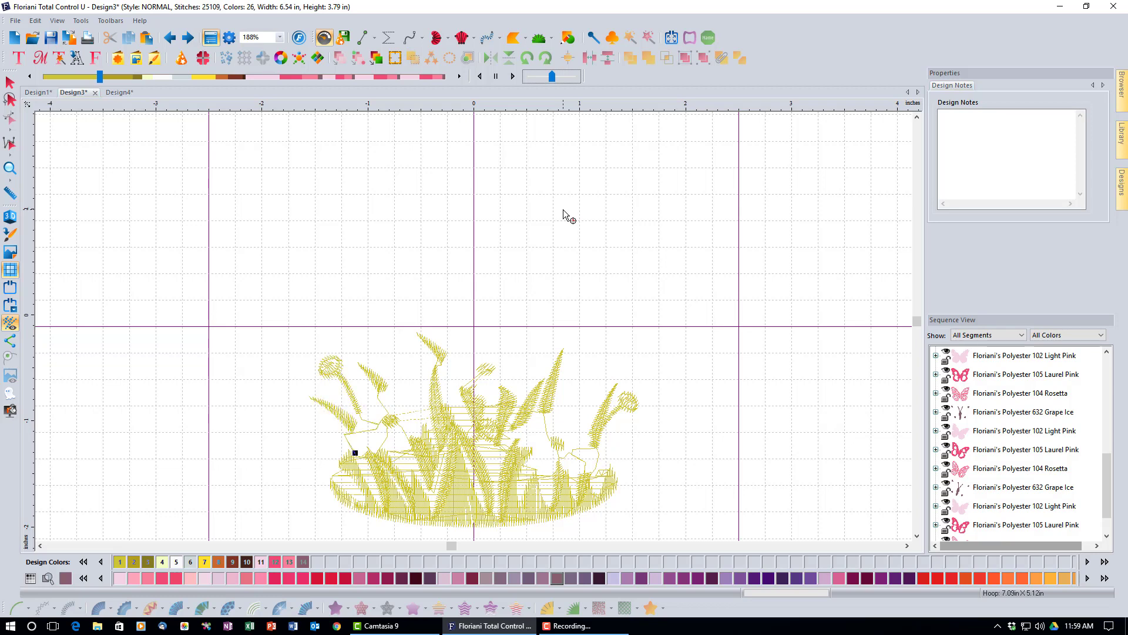
left_click(497, 78)
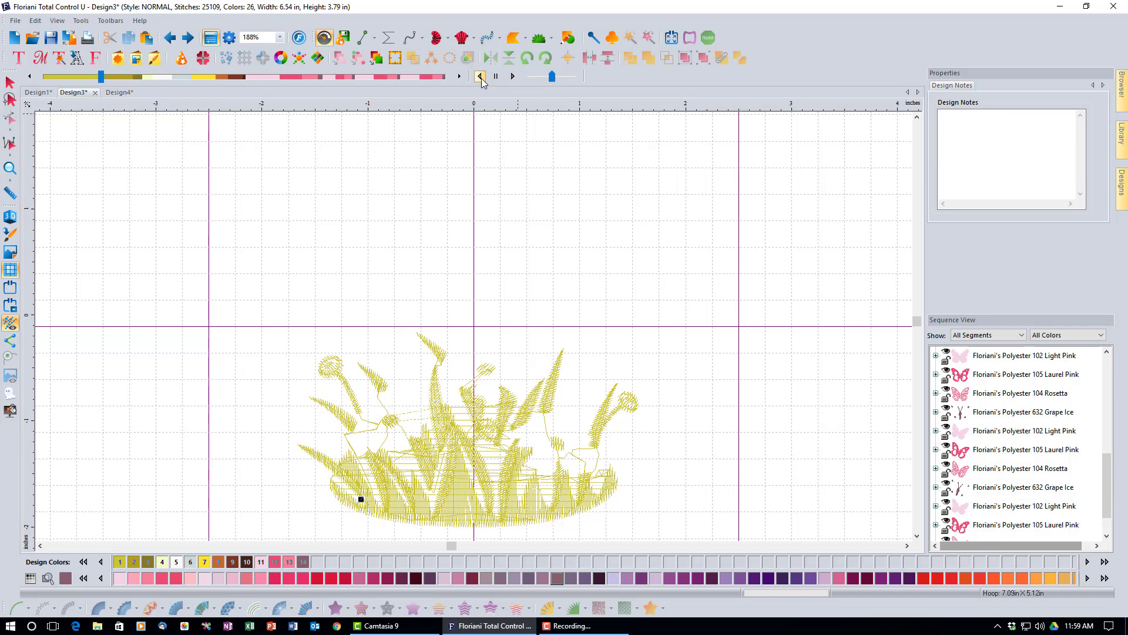
left_click(481, 77)
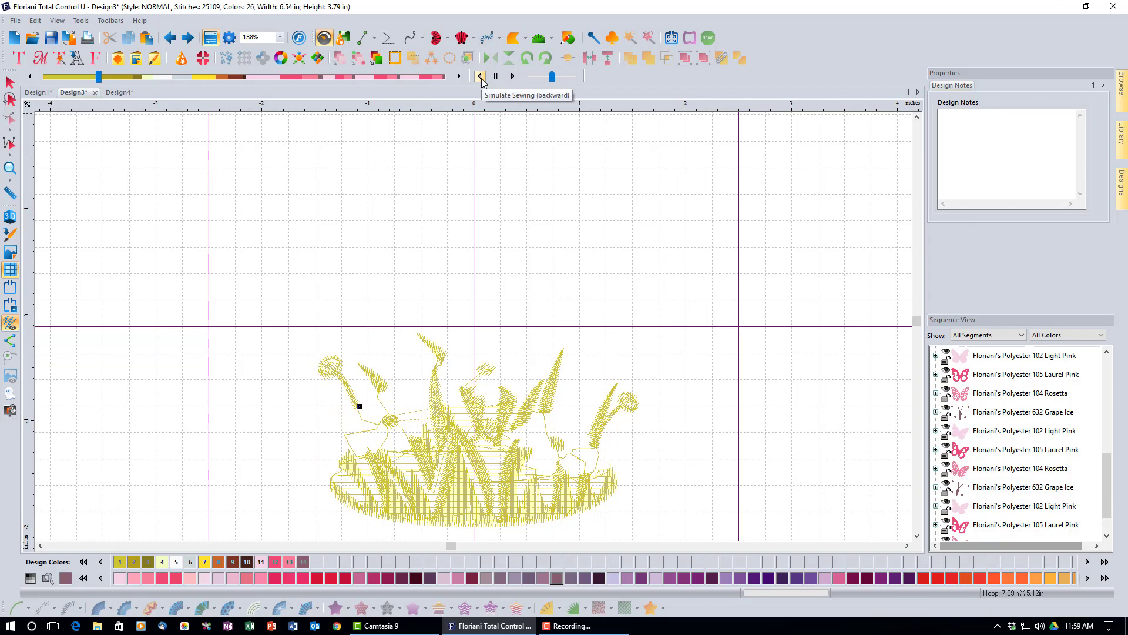
left_click(513, 77)
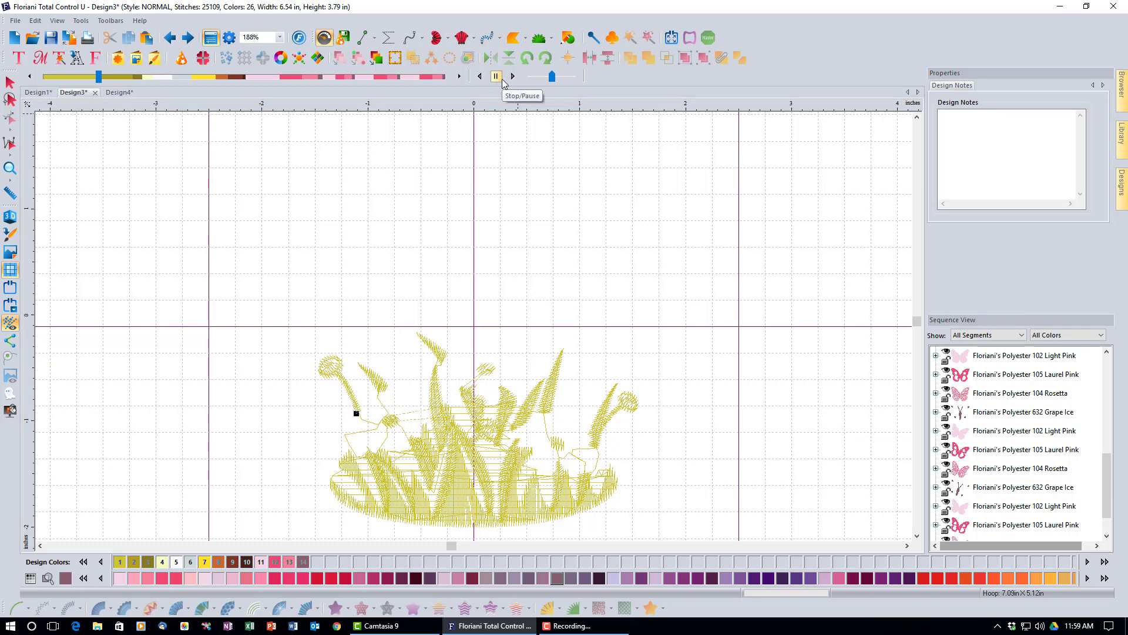
left_click(499, 79)
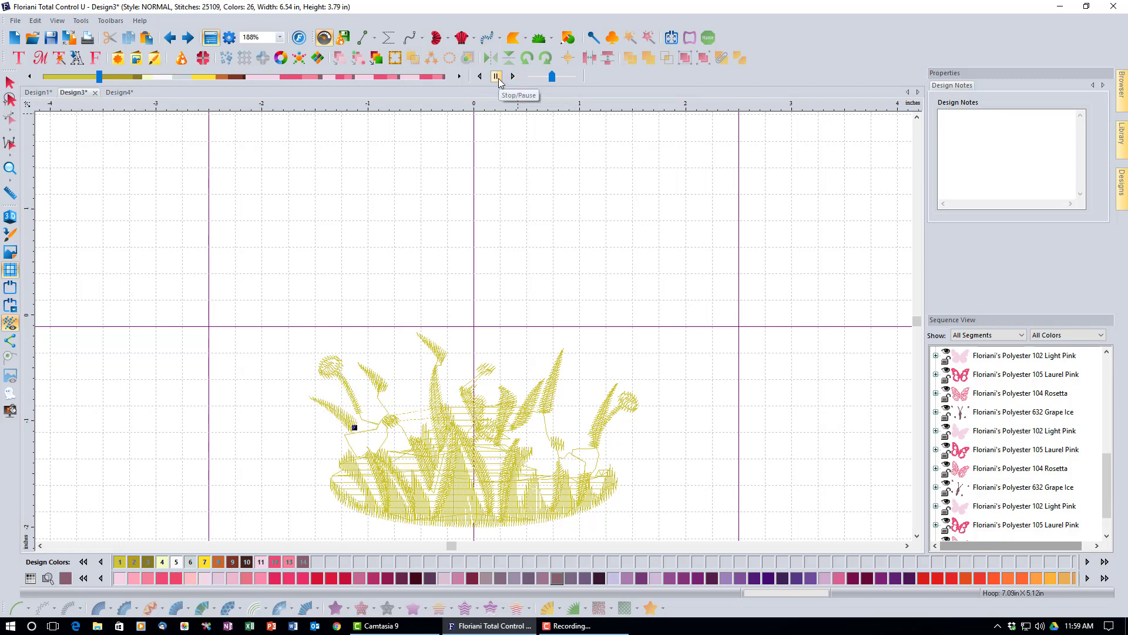
left_click(480, 76)
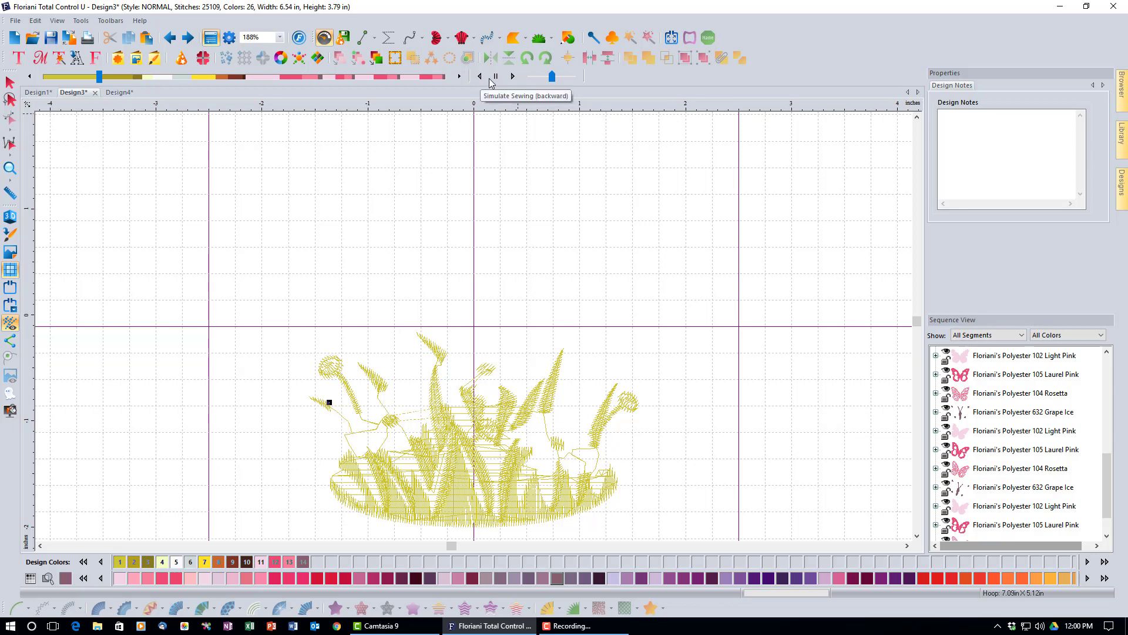
left_click(501, 78)
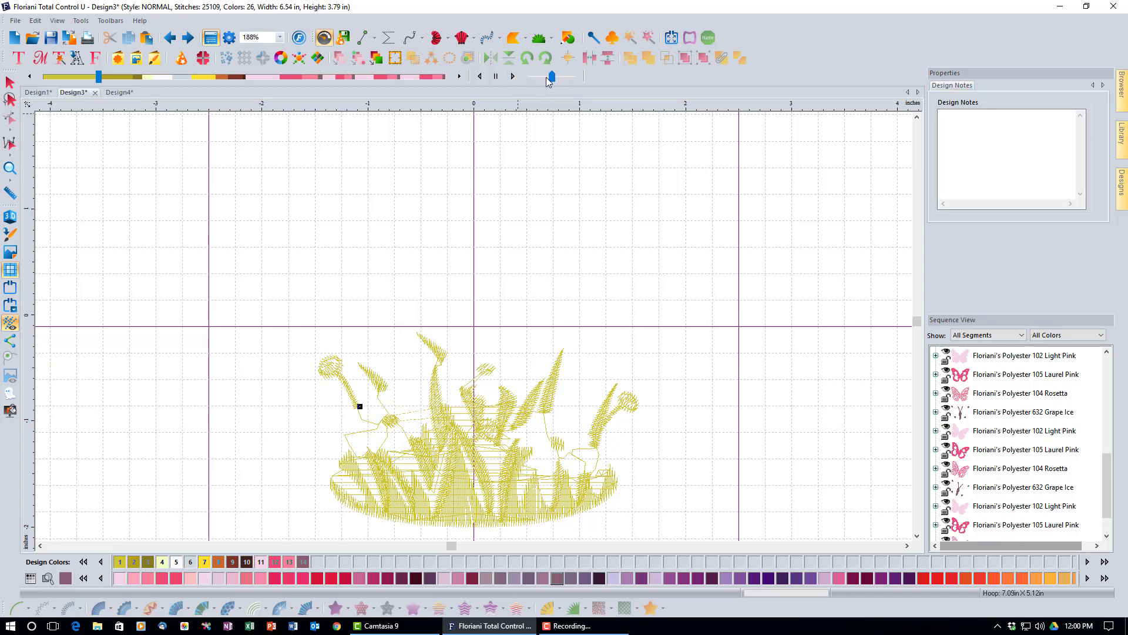
Replay the sewing of the left grass blade at minimum speed, pause, and restore the medium simulation speed
left_click_drag(554, 77, 520, 78)
left_click(510, 77)
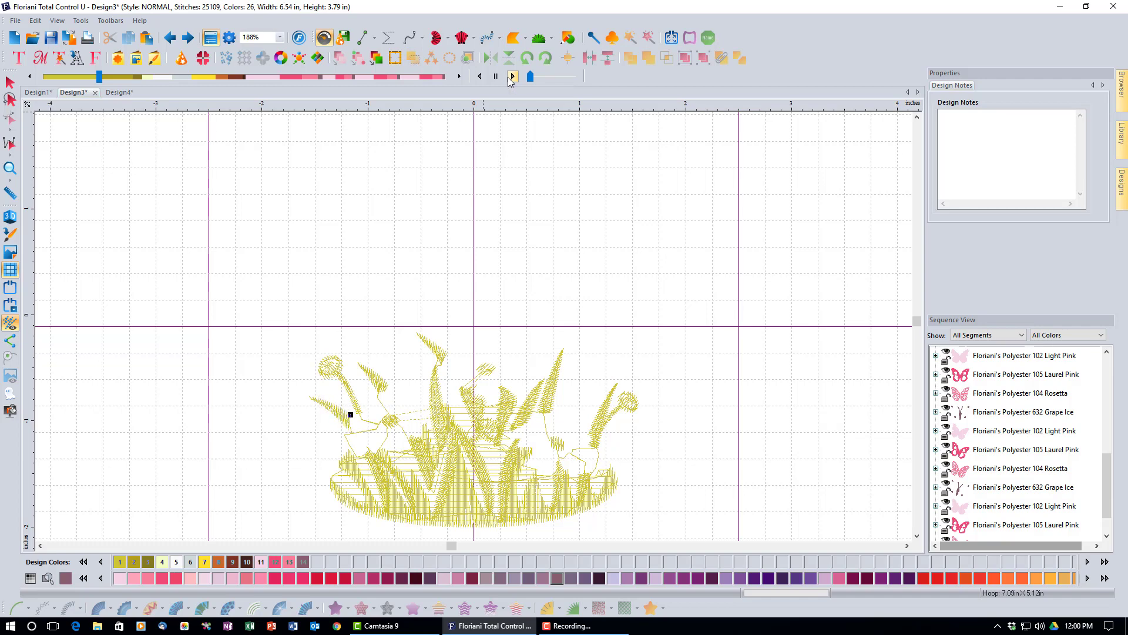
left_click(496, 77)
left_click_drag(528, 78, 546, 77)
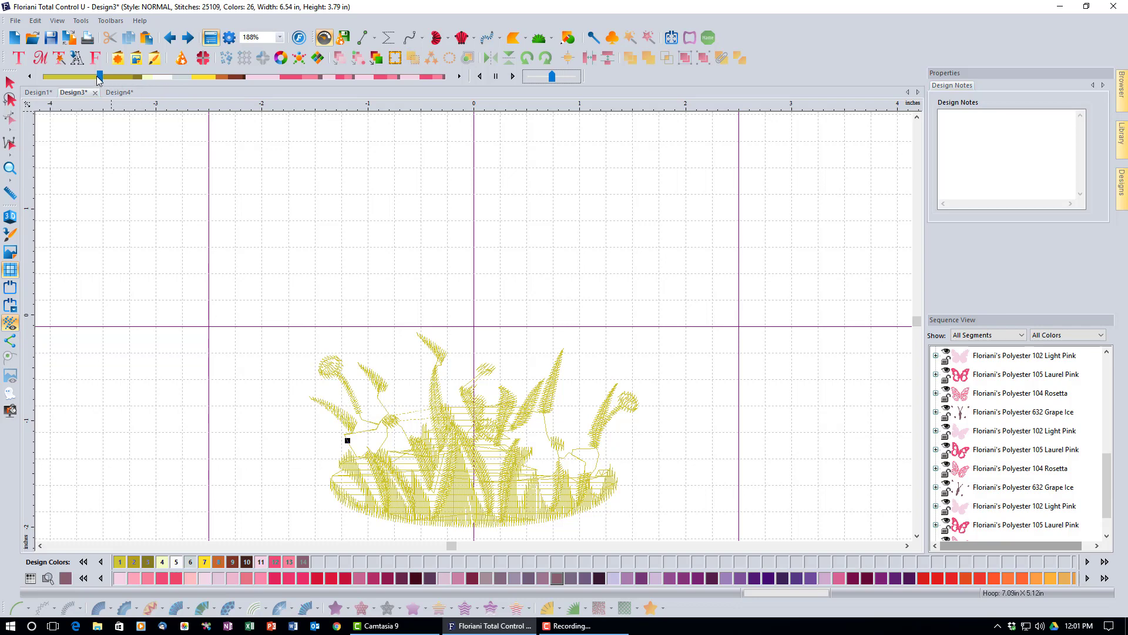
Scrub the stitch-out ahead to the yellow butterfly's fill, back to the first stitch, and forward to the end of the design
mouse_move(99, 77)
left_mouse_down()
mouse_move(467, 91)
mouse_move(136, 76)
mouse_move(280, 69)
mouse_move(446, 86)
mouse_move(214, 93)
left_mouse_up()
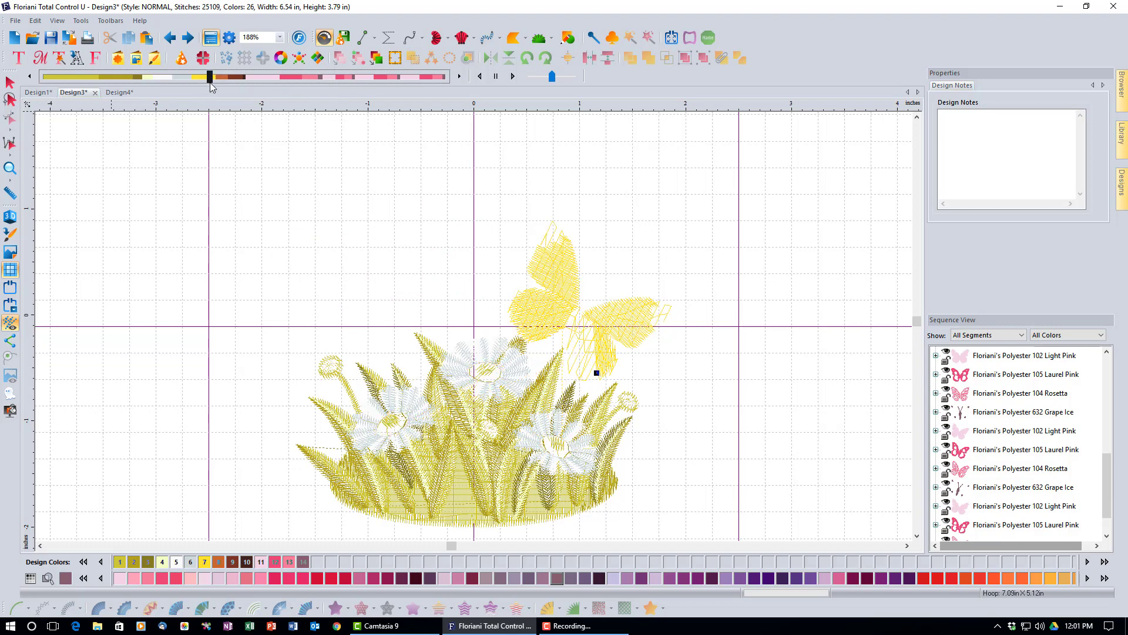
left_click_drag(211, 86, 41, 85)
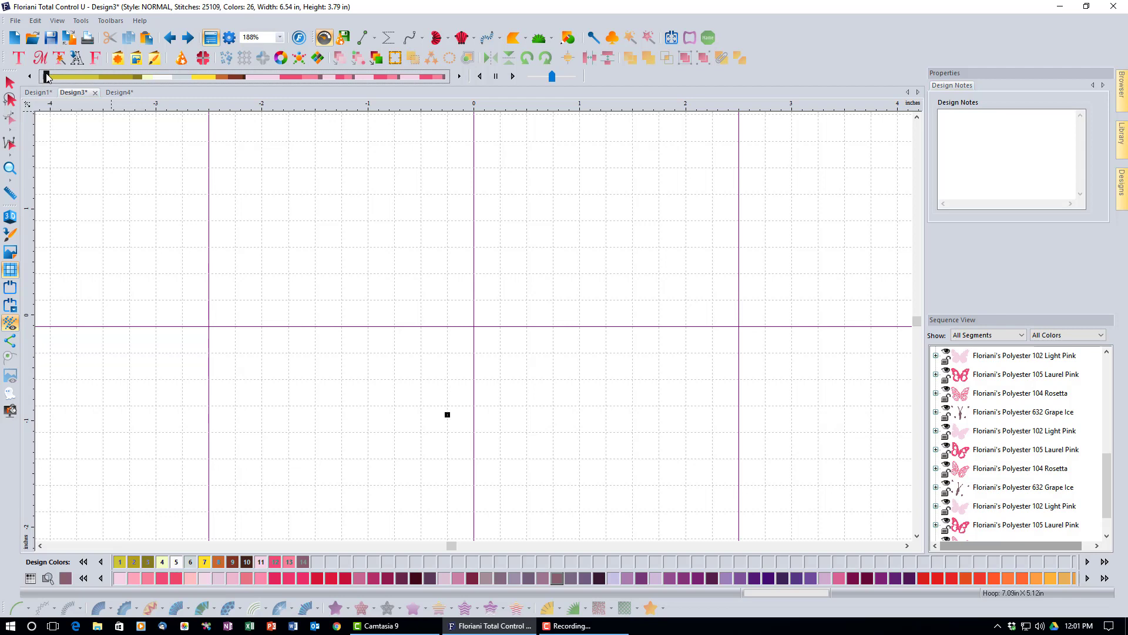
mouse_move(47, 77)
left_mouse_down()
mouse_move(397, 130)
mouse_move(450, 123)
left_mouse_up()
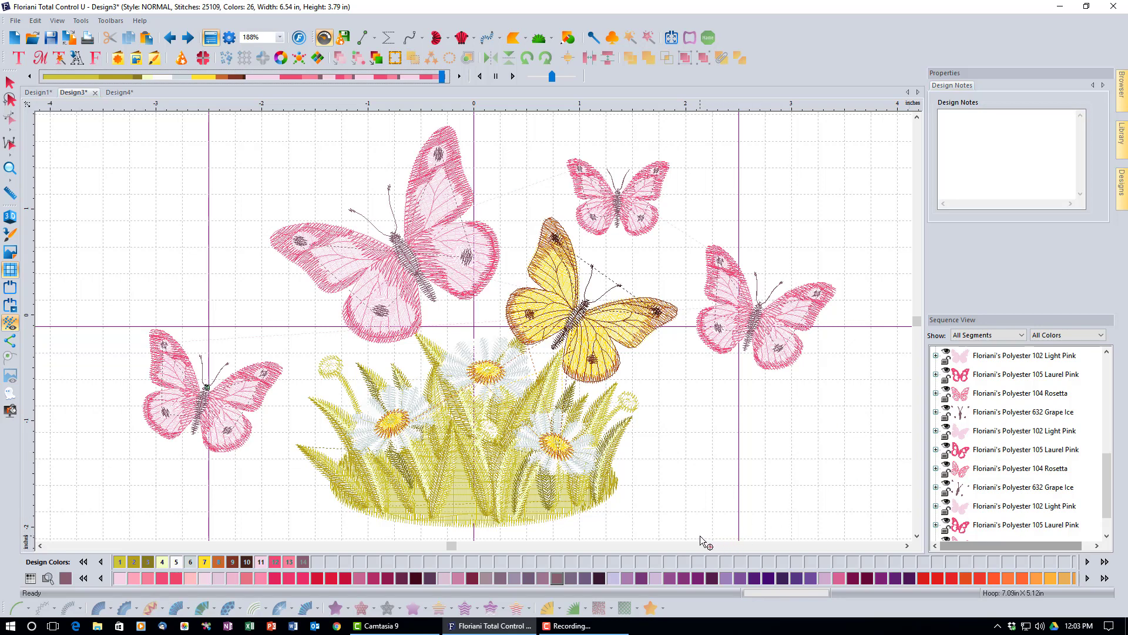
Color-sort the whole butterfly and daisy design and scrub through its stitch-out from the first stitch
left_click(9, 82)
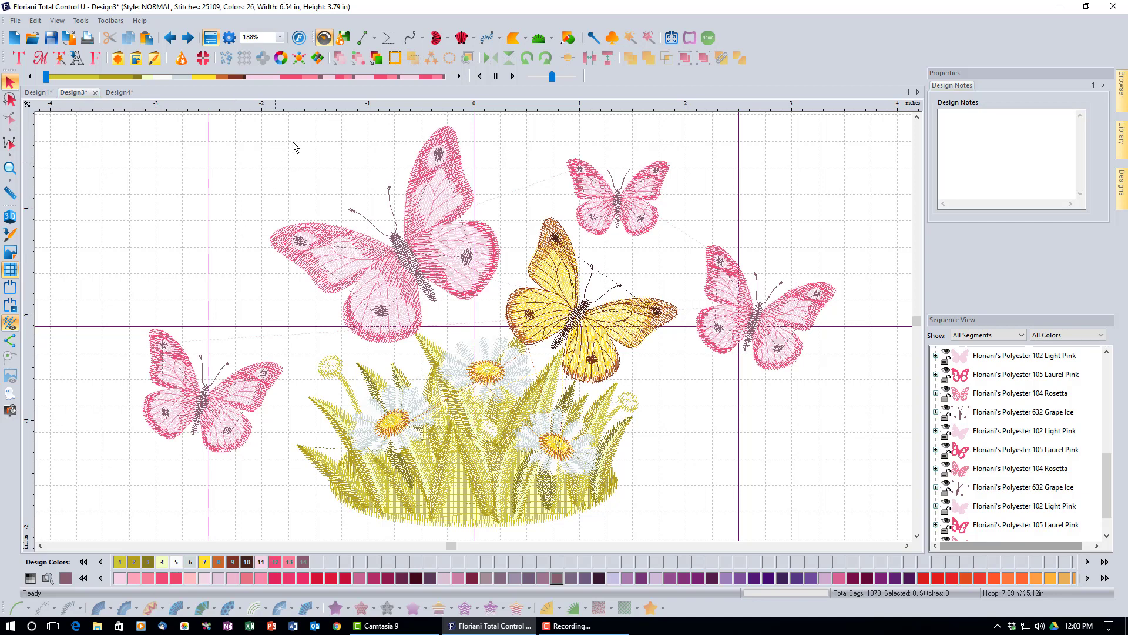
left_click(377, 59)
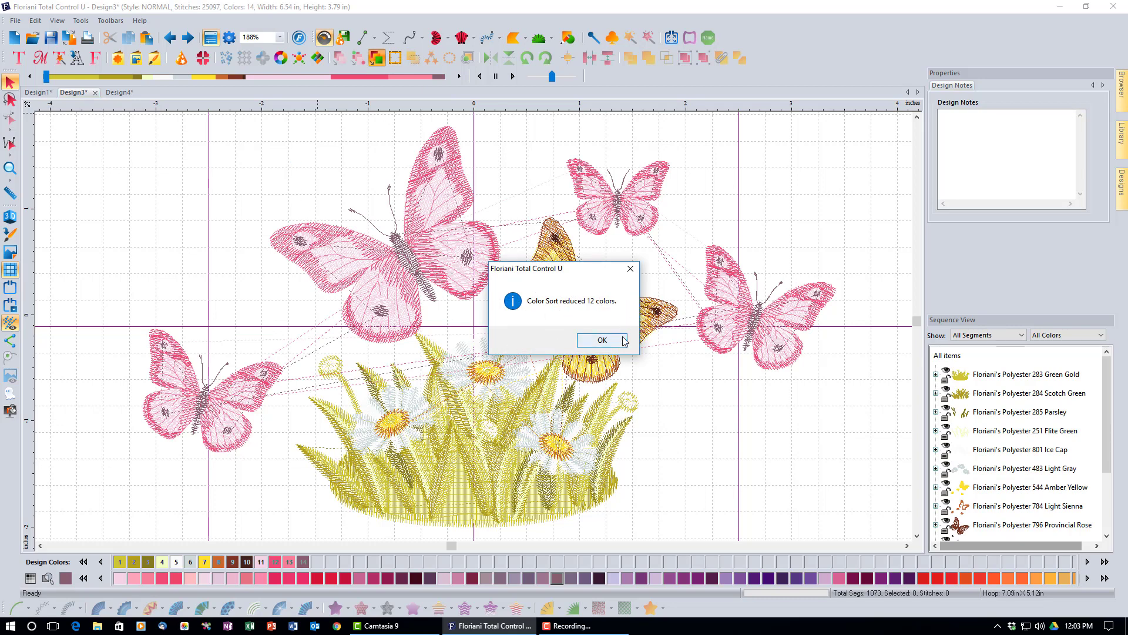
left_click(602, 340)
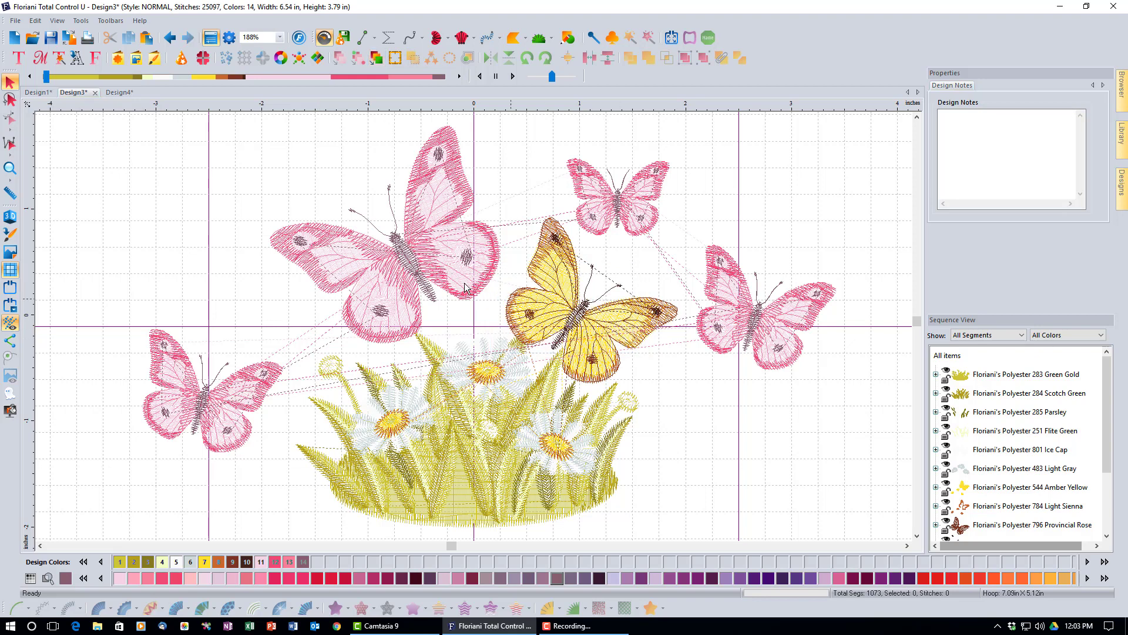
left_click_drag(47, 80, 468, 166)
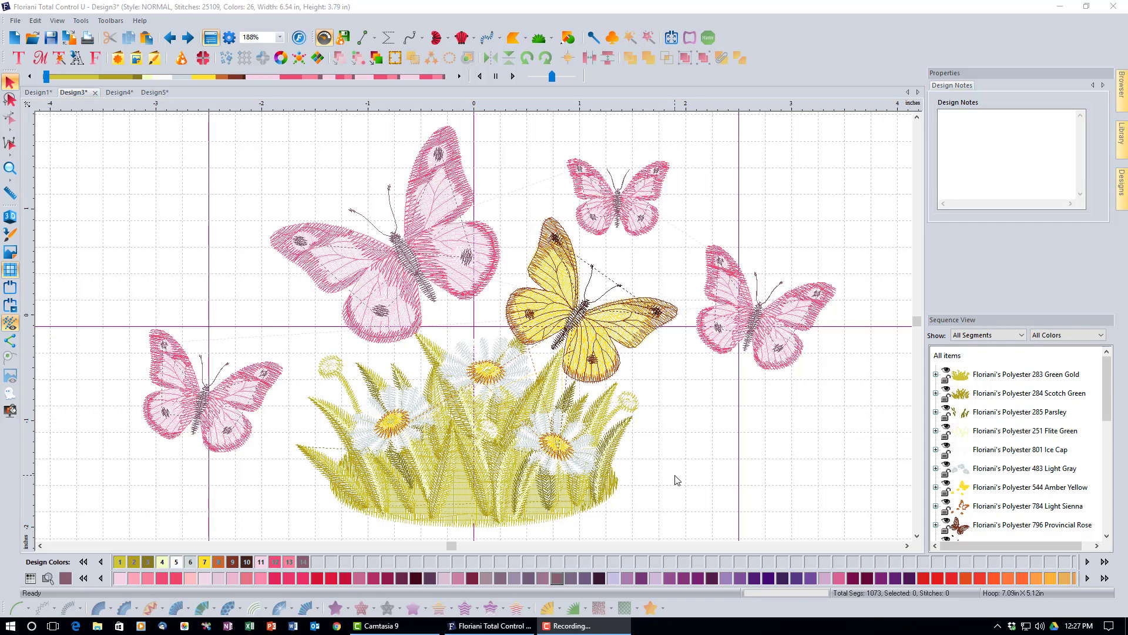
Move the lower-left pink butterfly about 5.73 inches across so it overlaps the lower wing of the rightmost pink butterfly
left_click_drag(115, 306, 291, 477)
left_click_drag(231, 433, 830, 453)
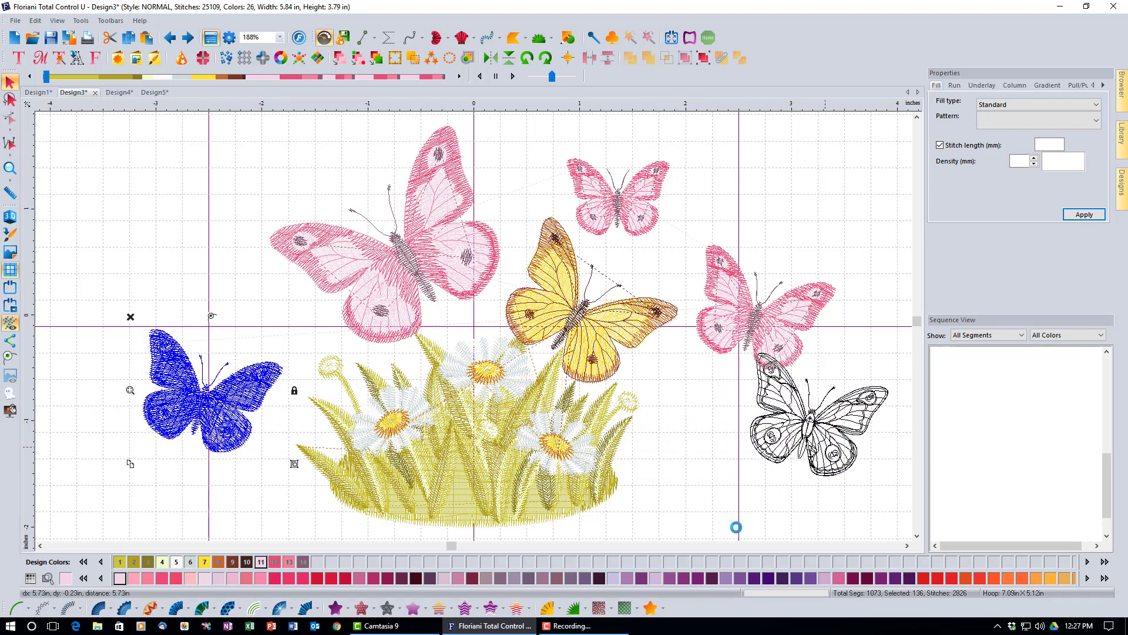
left_click(692, 514)
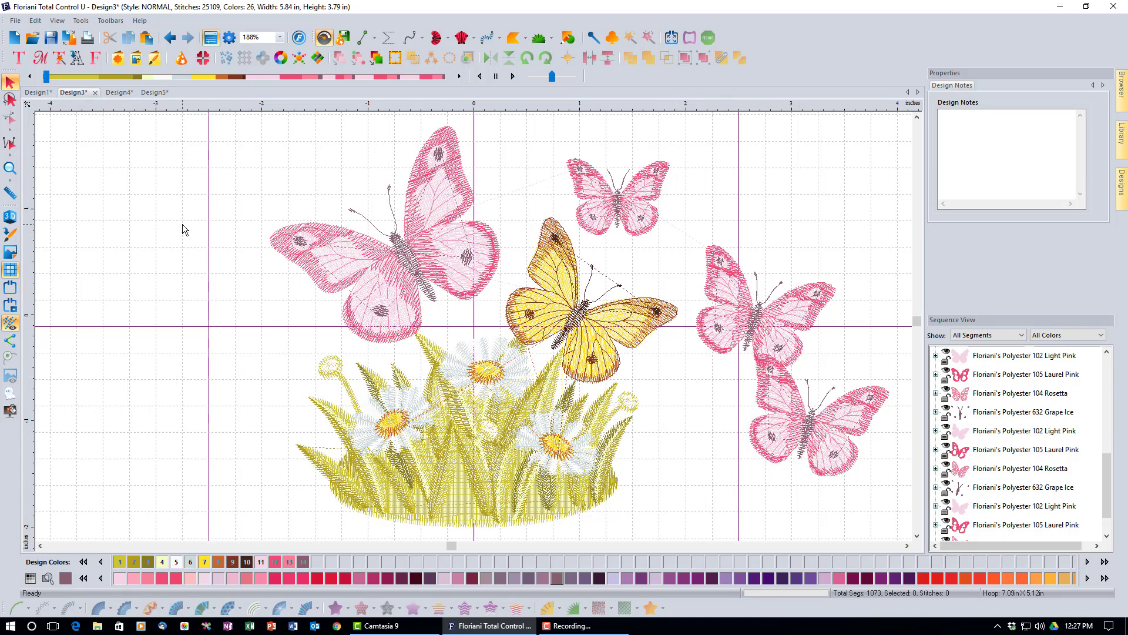
Color-sort the design with the overlapping butterflies and scrub forward through the stitch-out, then back from near the end
left_click(381, 60)
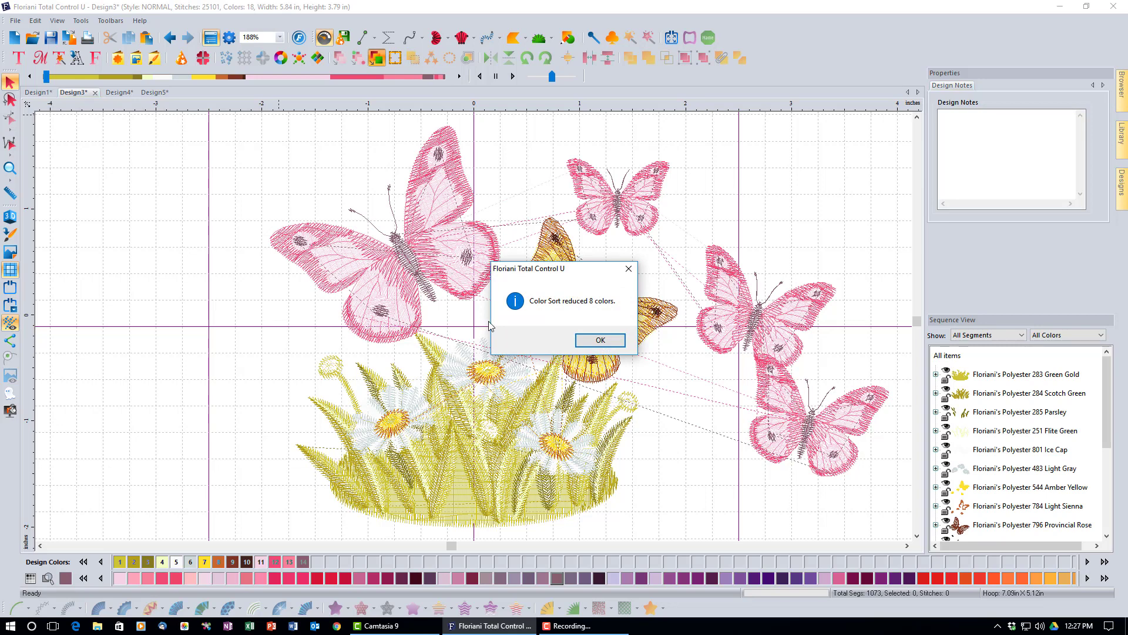
left_click(600, 340)
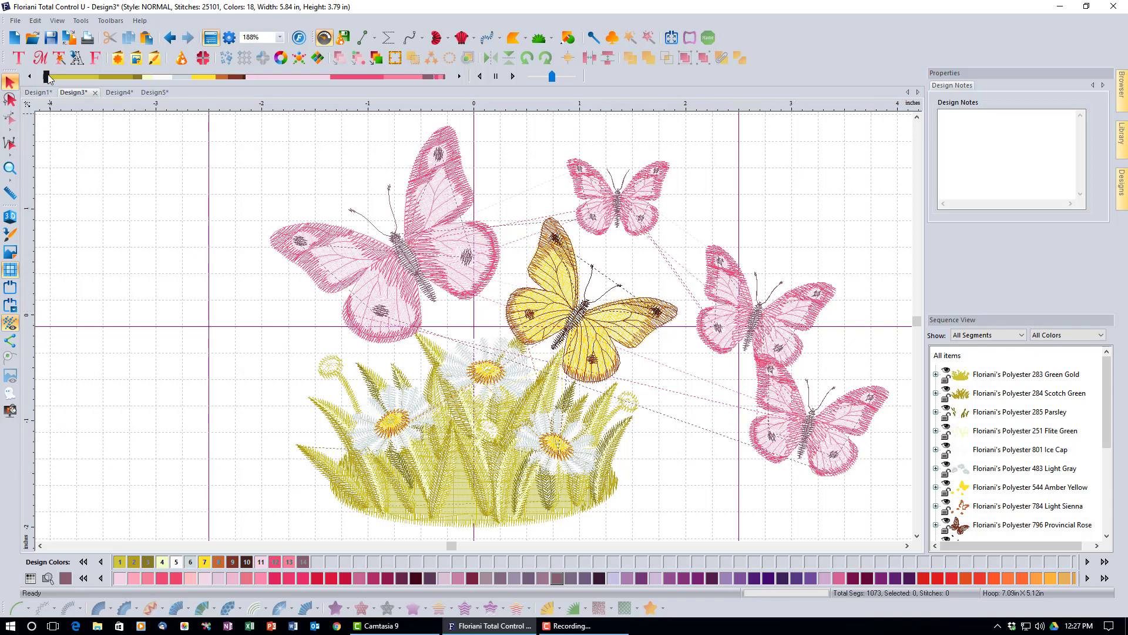
mouse_move(48, 78)
left_mouse_down()
mouse_move(371, 81)
mouse_move(494, 106)
left_mouse_up()
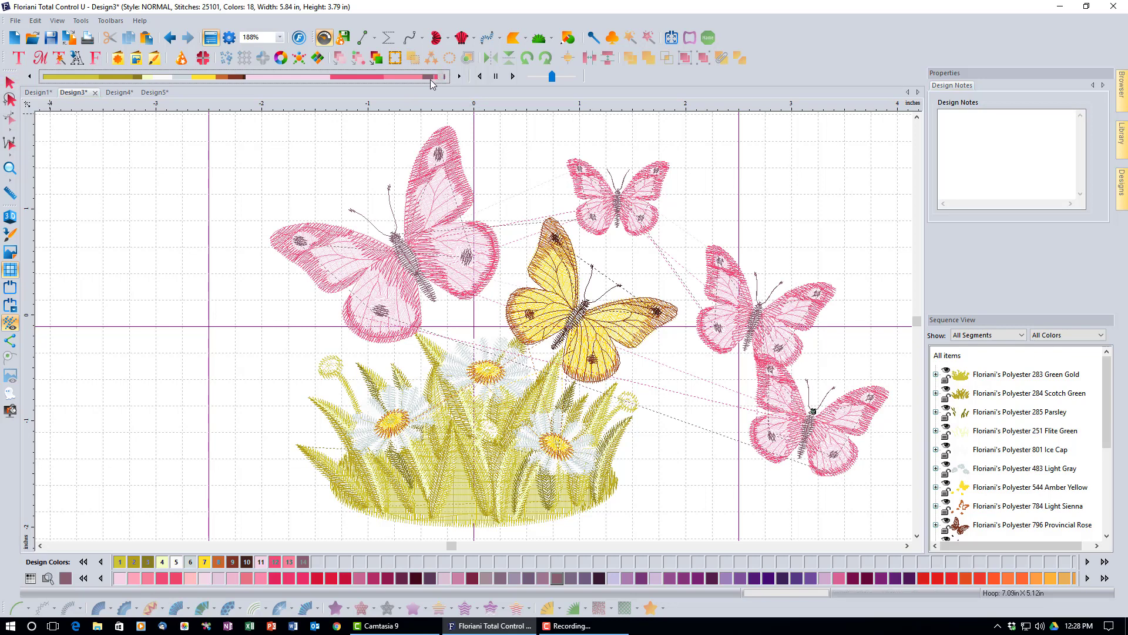
mouse_move(430, 79)
left_mouse_down()
mouse_move(278, 86)
mouse_move(402, 105)
left_mouse_up()
Switch to Design5 and scrub through the stitch-out of its three pink butterflies, then return to normal selection
left_click(154, 94)
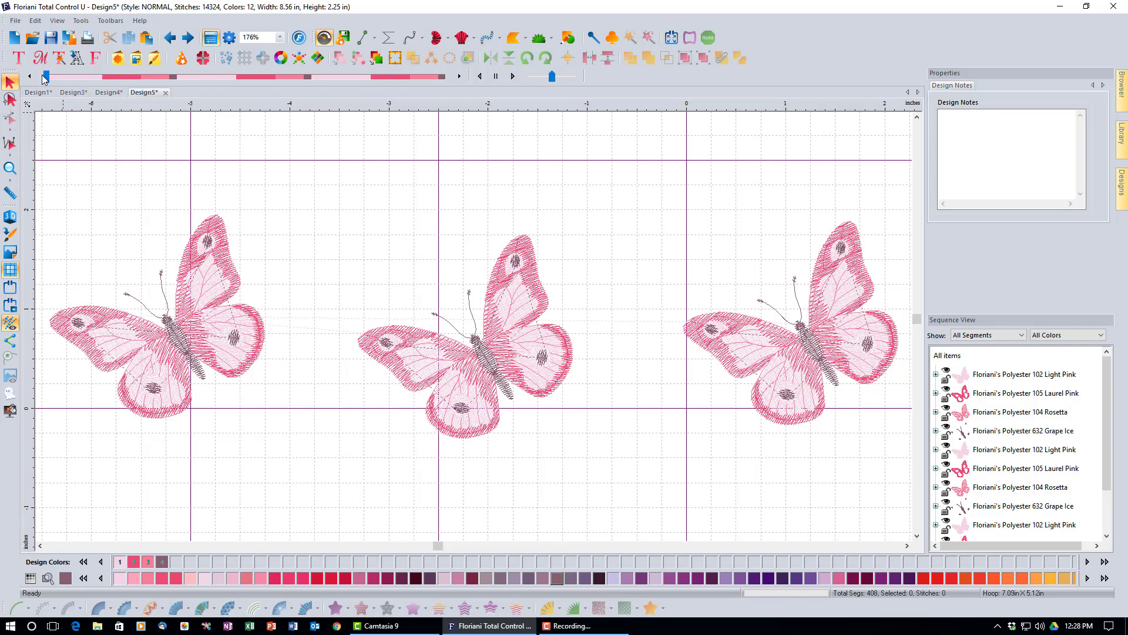
mouse_move(47, 82)
left_mouse_down()
mouse_move(251, 109)
mouse_move(488, 120)
mouse_move(41, 88)
left_mouse_up()
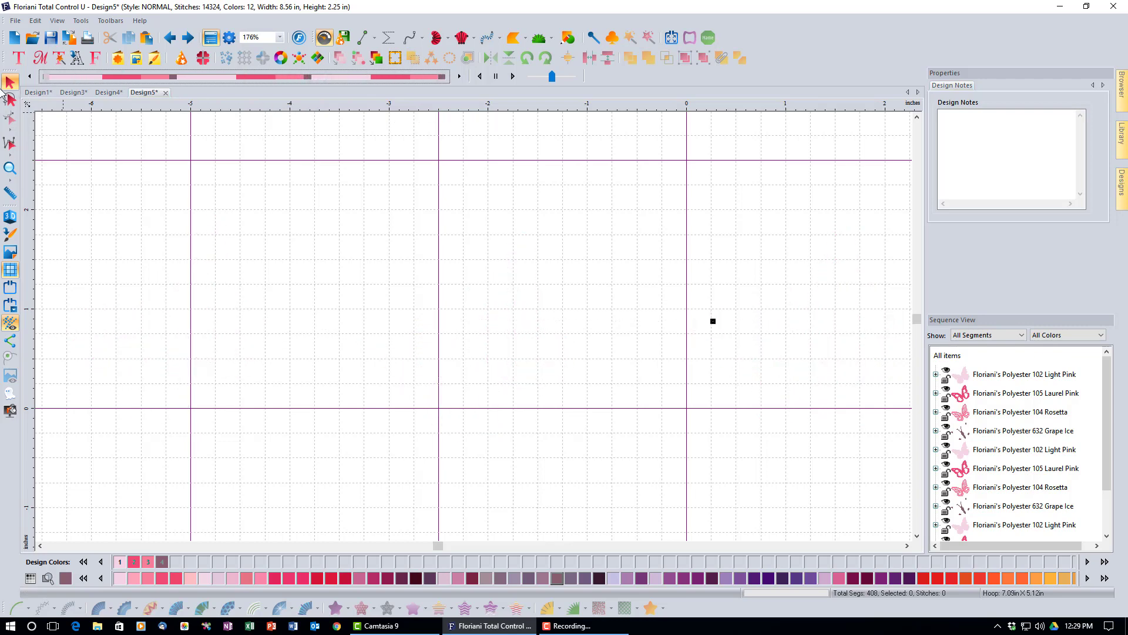
left_click(8, 84)
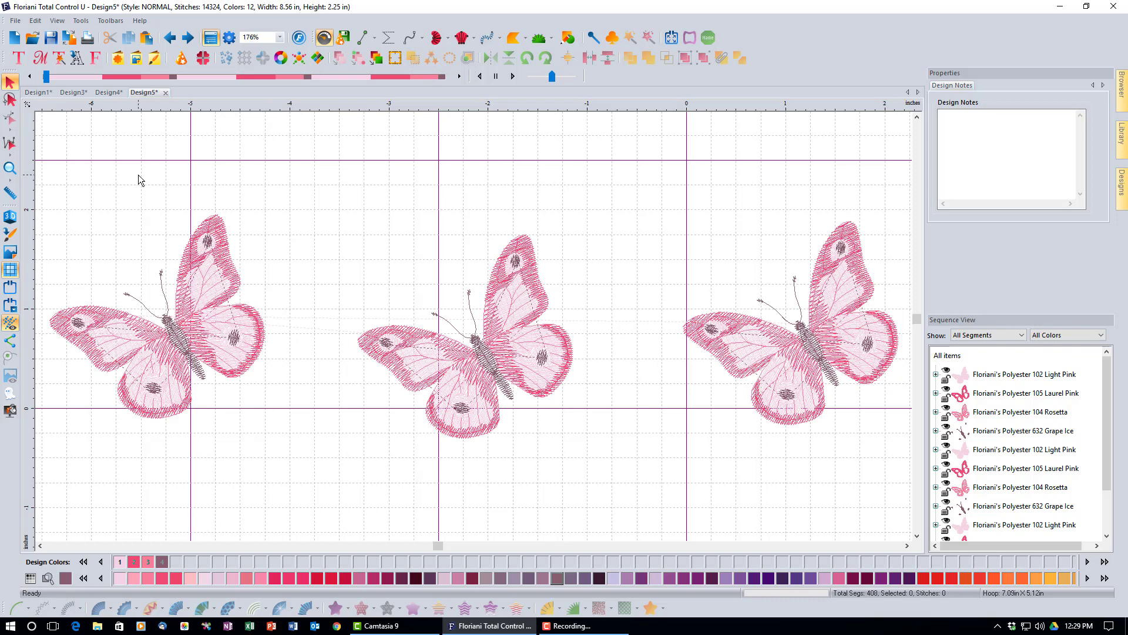
Color-sort the three butterflies in Design5 and scrub through the sorted stitch-out and back to its start
left_click(375, 59)
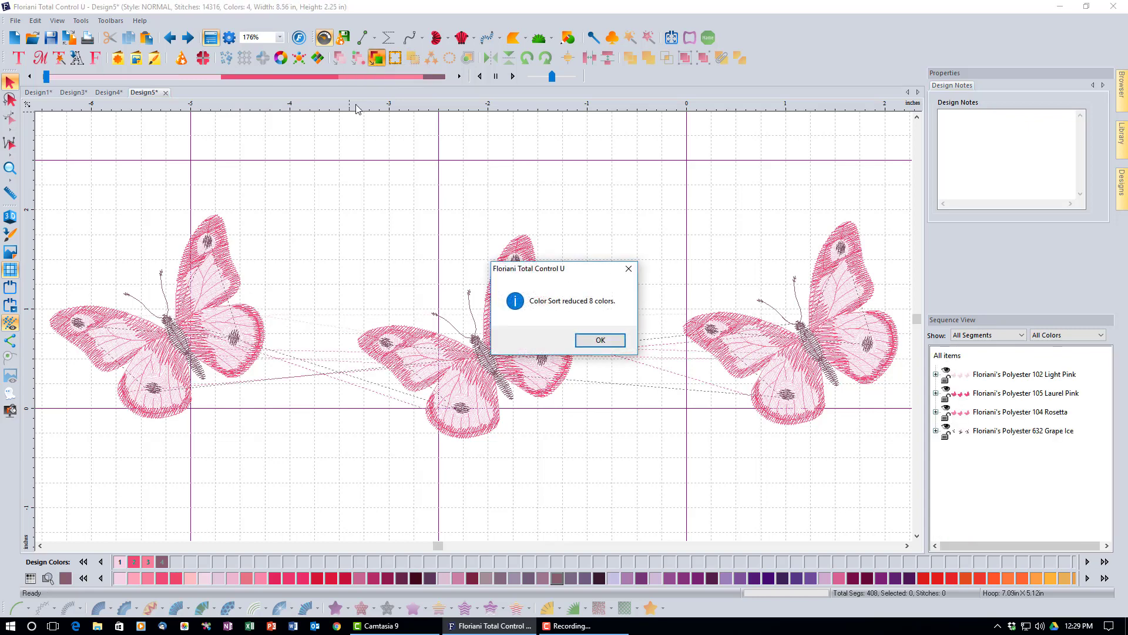
left_click(588, 338)
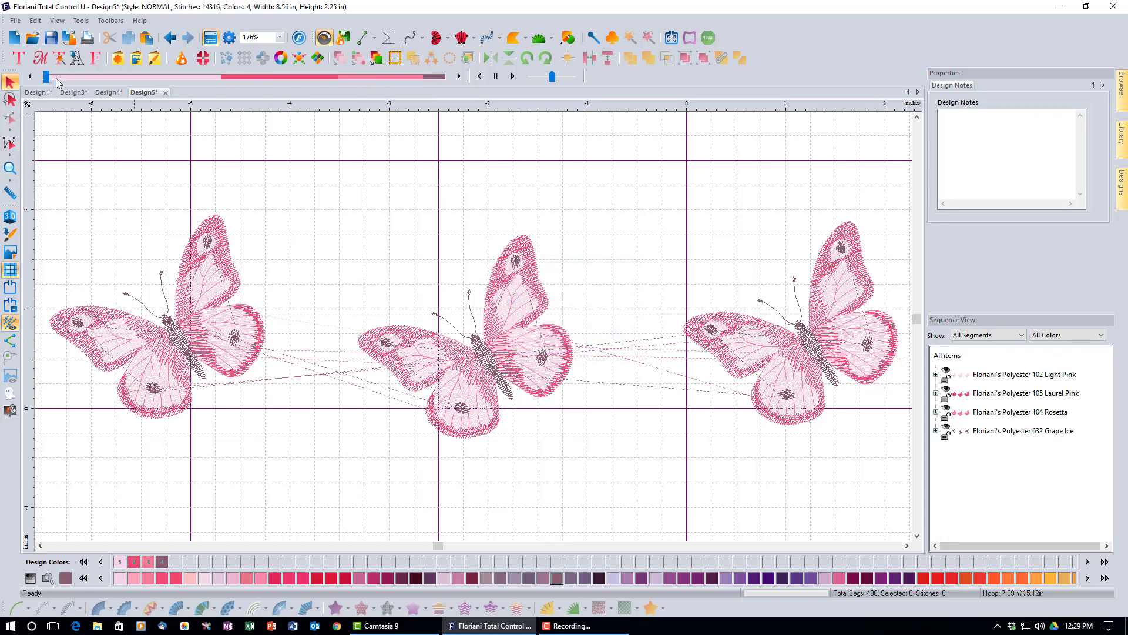
left_click_drag(47, 79, 392, 116)
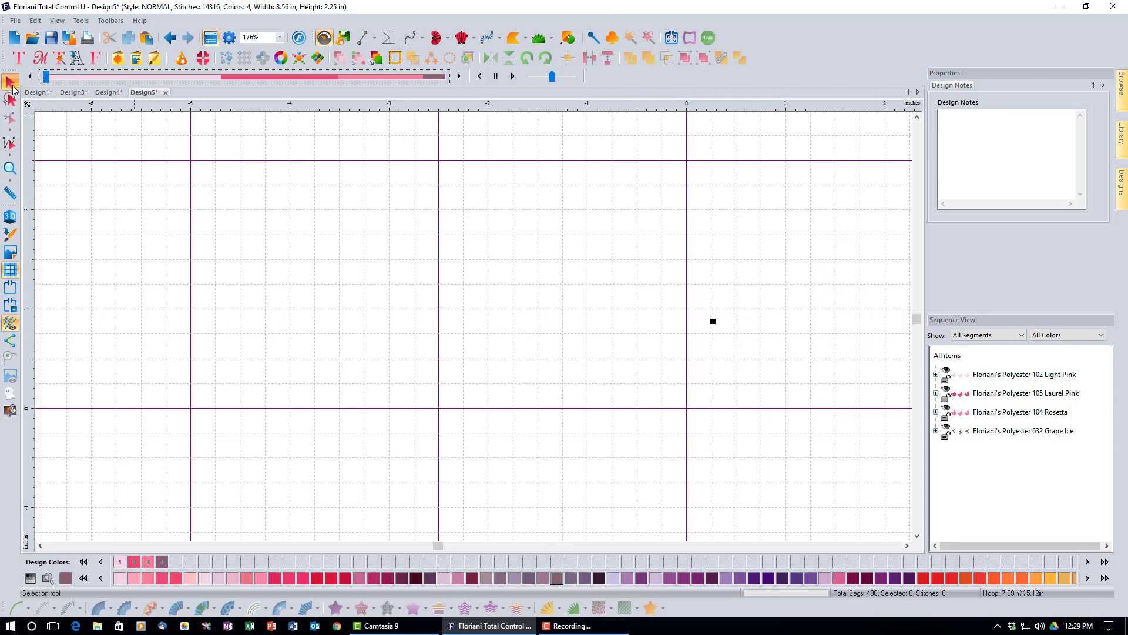
left_click(10, 87)
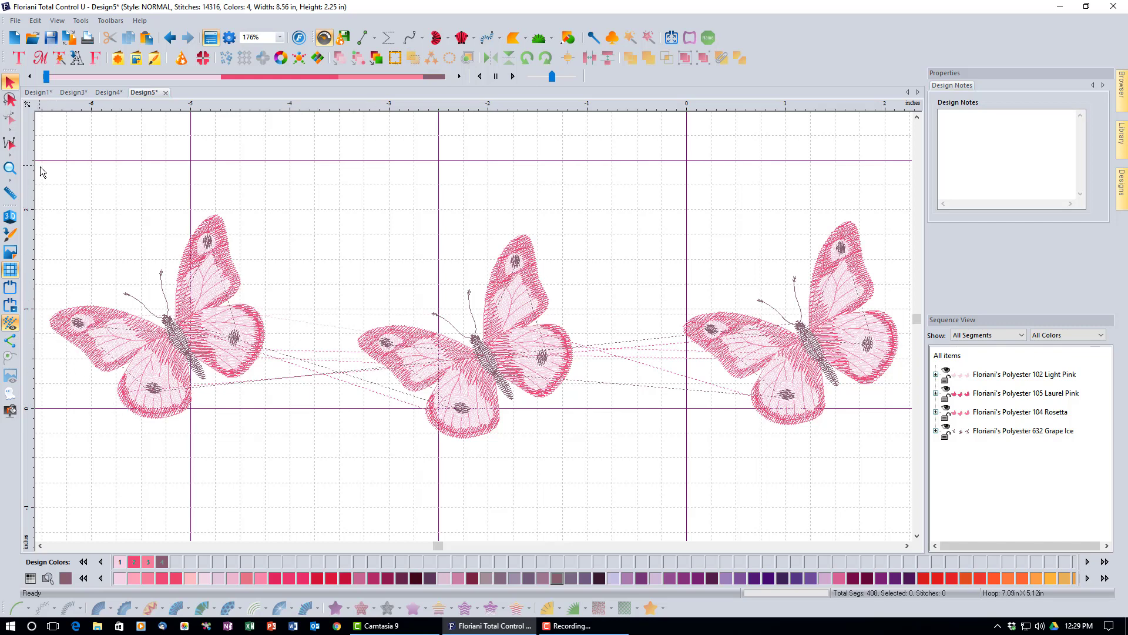
Optimize the entry and exit points of all three butterflies and scrub through the resulting stitch-out
left_click_drag(41, 171, 924, 472)
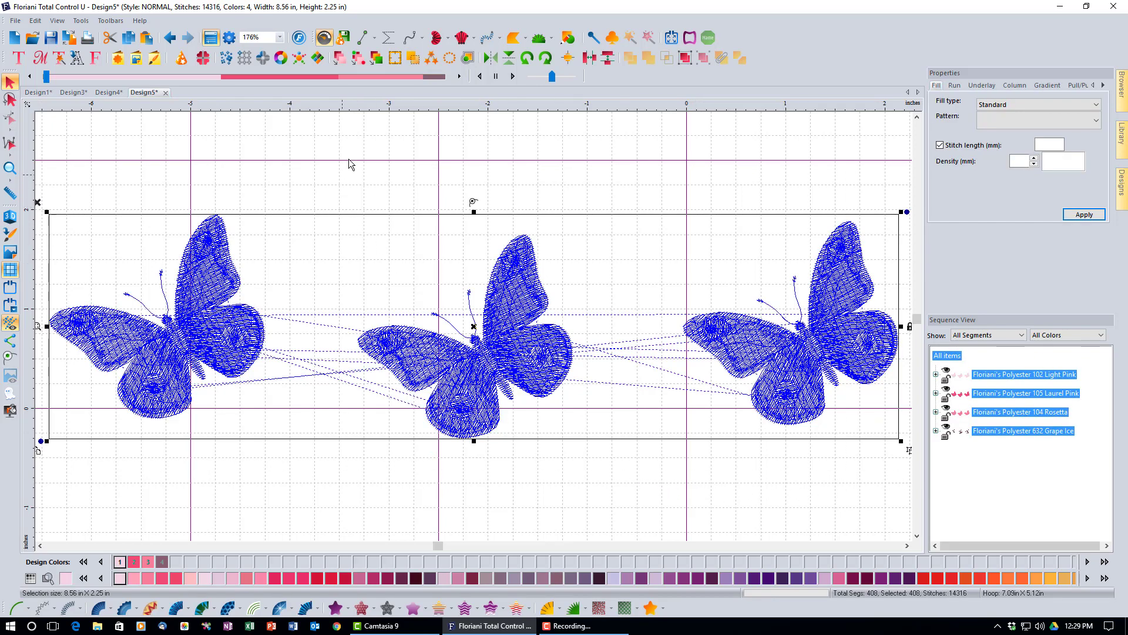
left_click(342, 59)
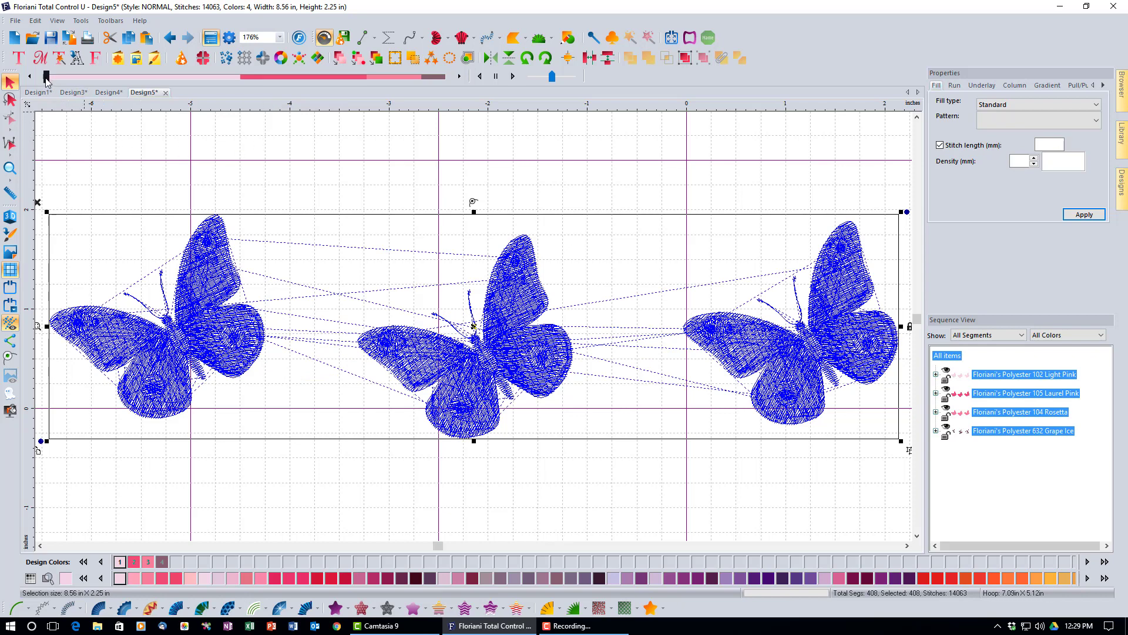
left_click_drag(47, 82, 316, 130)
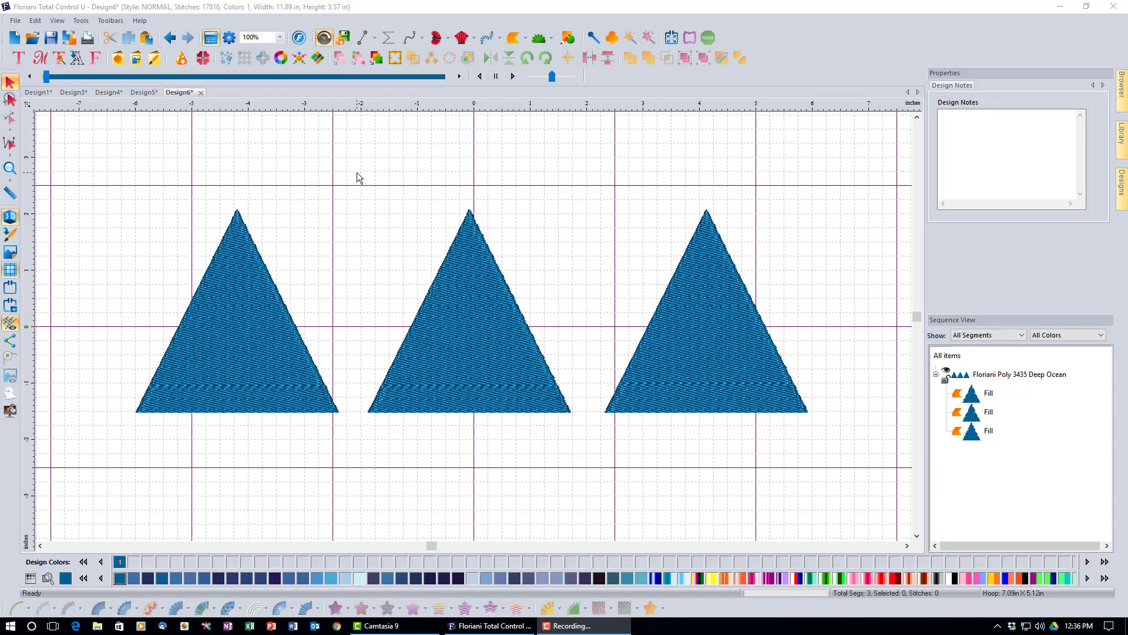
Examine the entry and exit points of each of the three blue triangle fills in Design6
left_click(257, 310)
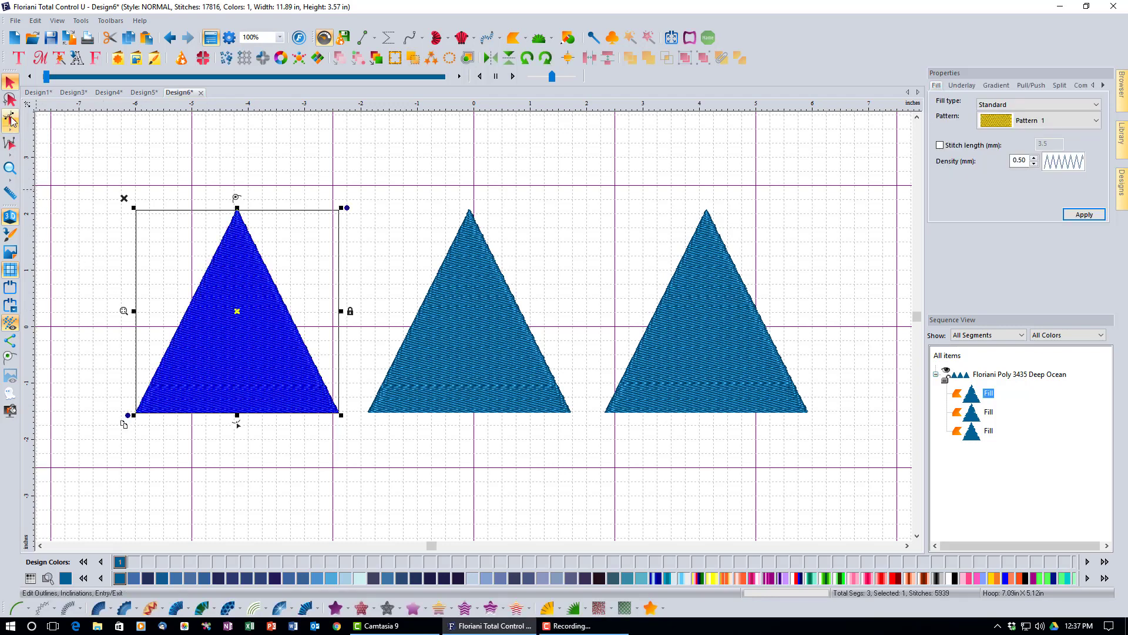
left_click(10, 120)
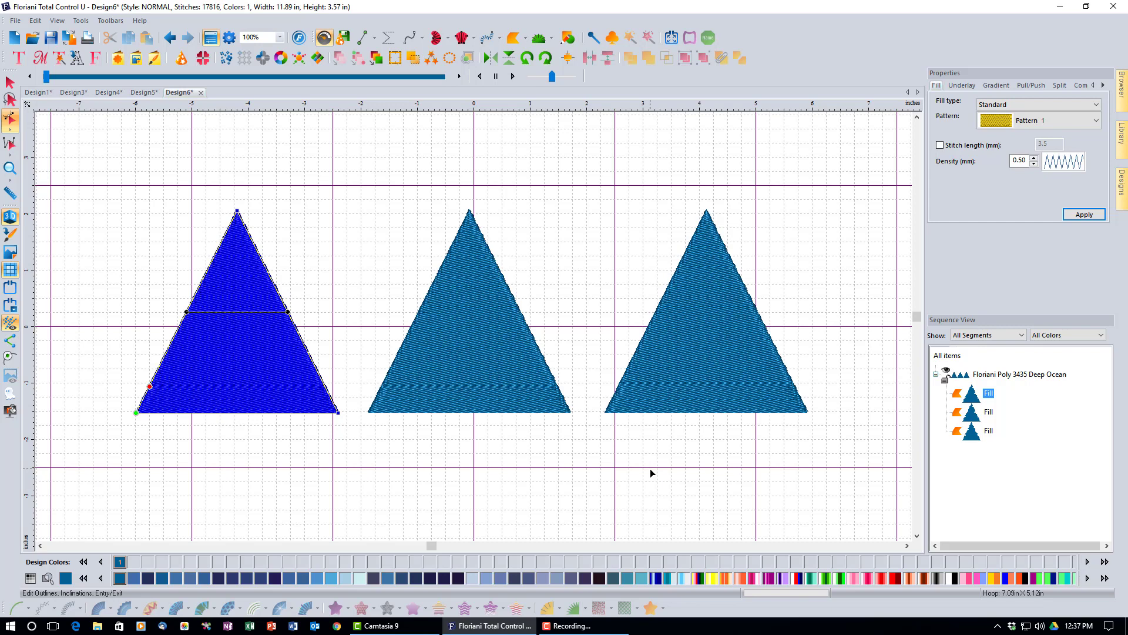
left_click(516, 378)
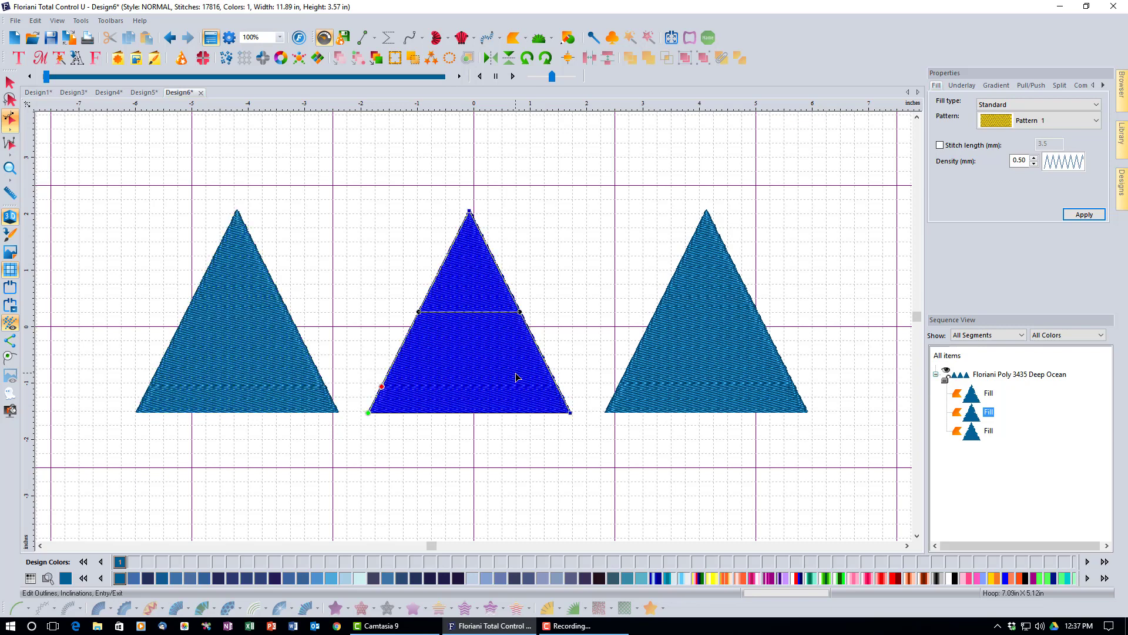
left_click(640, 378)
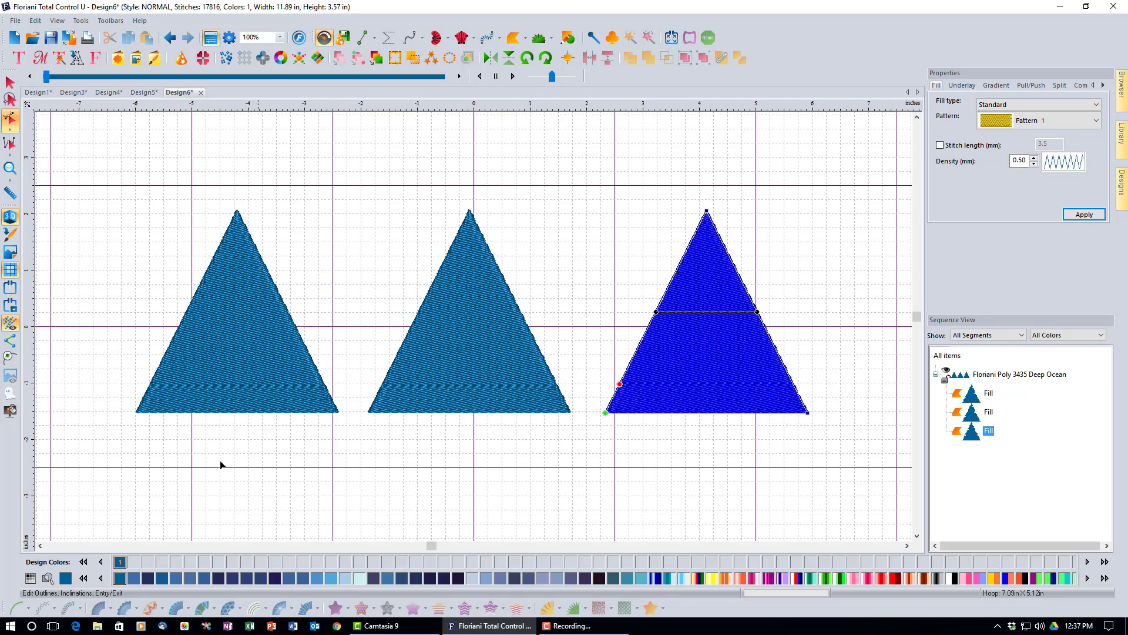
key("Escape")
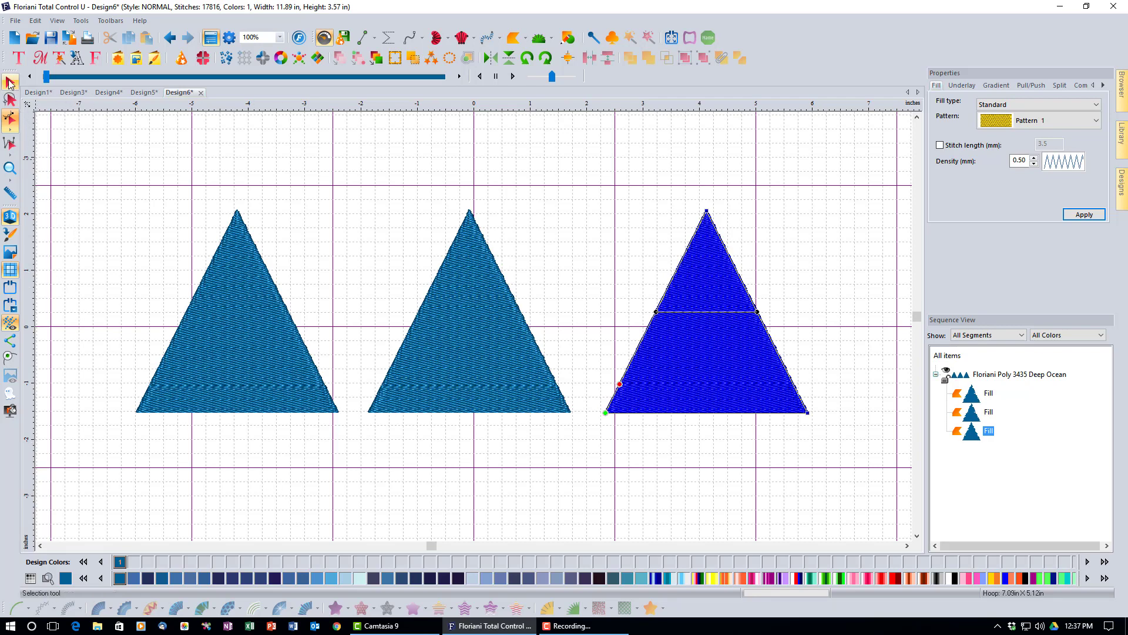
Run Optimize Entry Exit on all three triangle fills and deselect them
left_click_drag(59, 165, 837, 472)
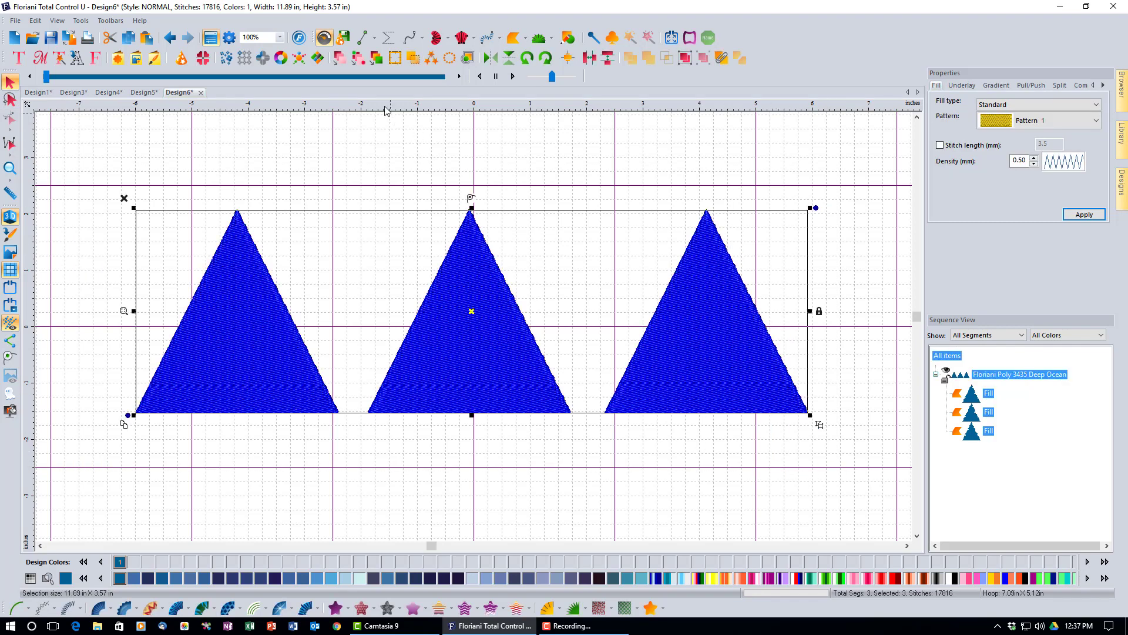
left_click(358, 59)
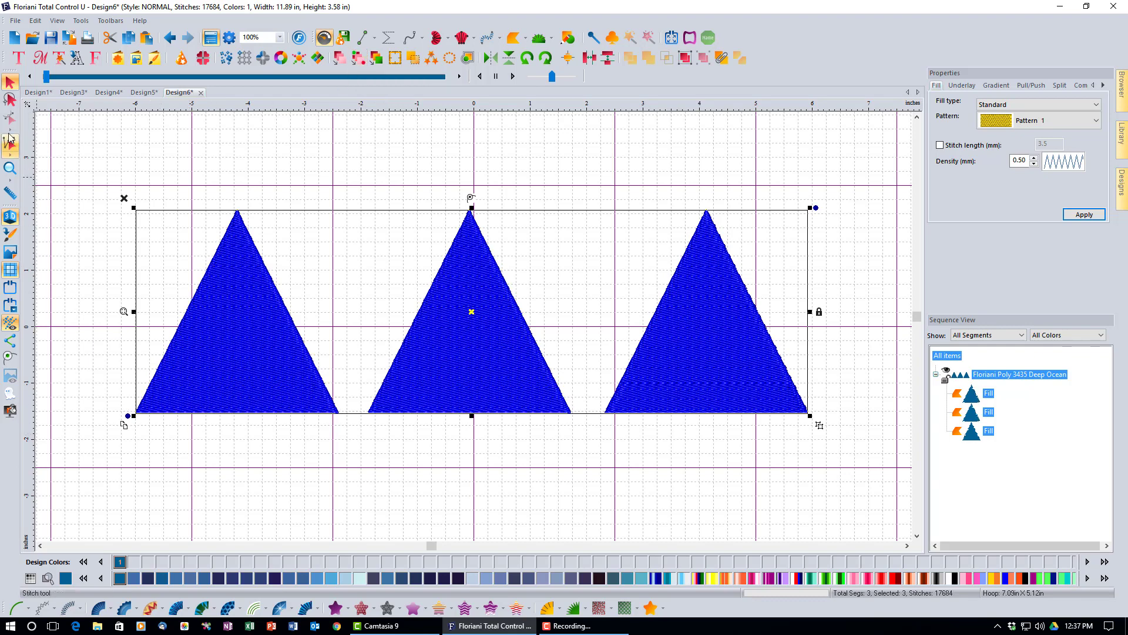
left_click(75, 338)
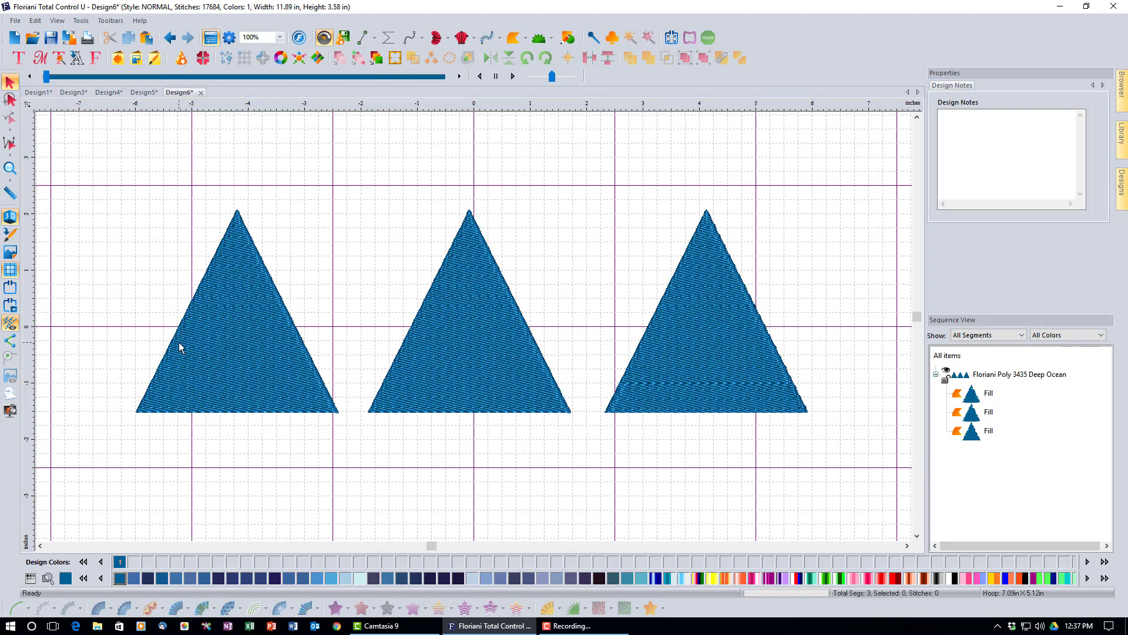
Check the optimized entry and exit points on each triangle, working from the first to the last
left_click(201, 345)
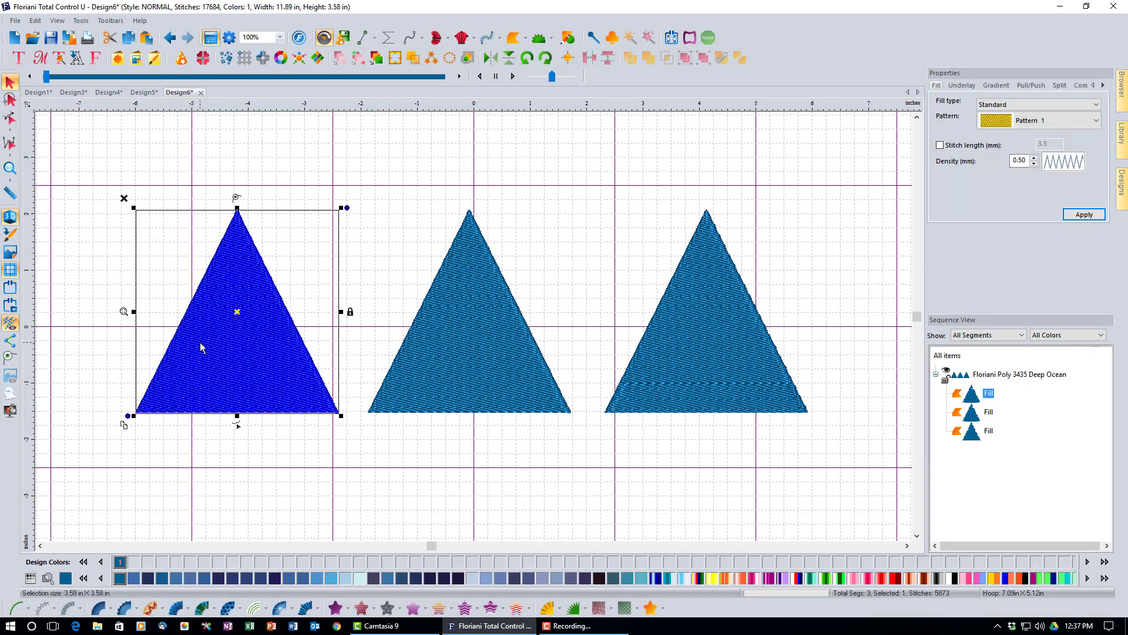
left_click(11, 120)
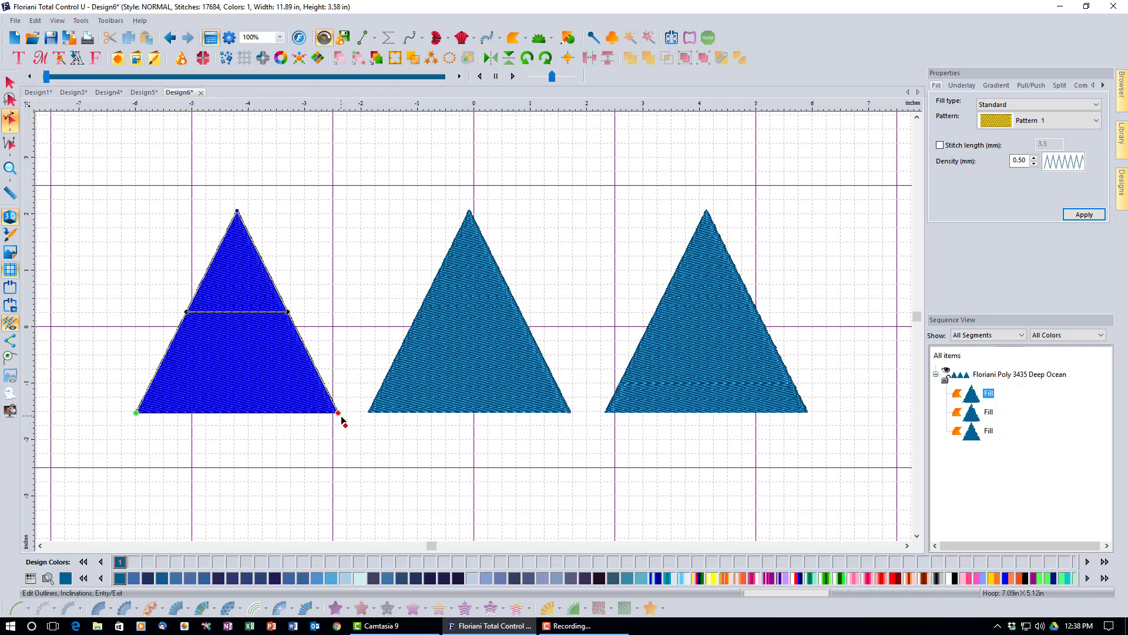
left_click(429, 405)
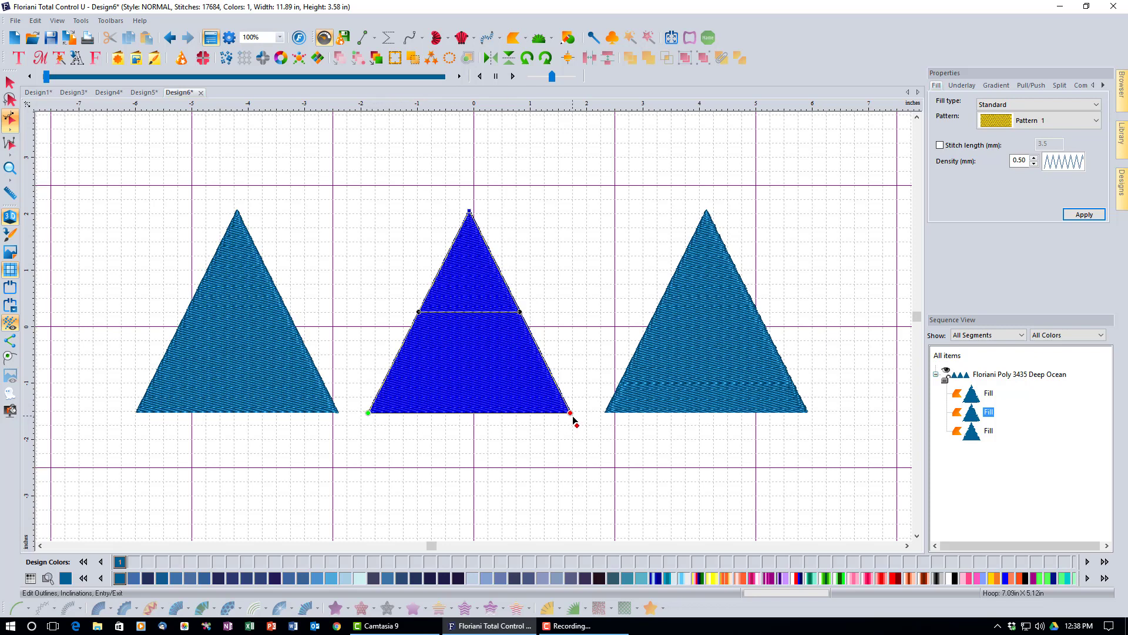
left_click(678, 397)
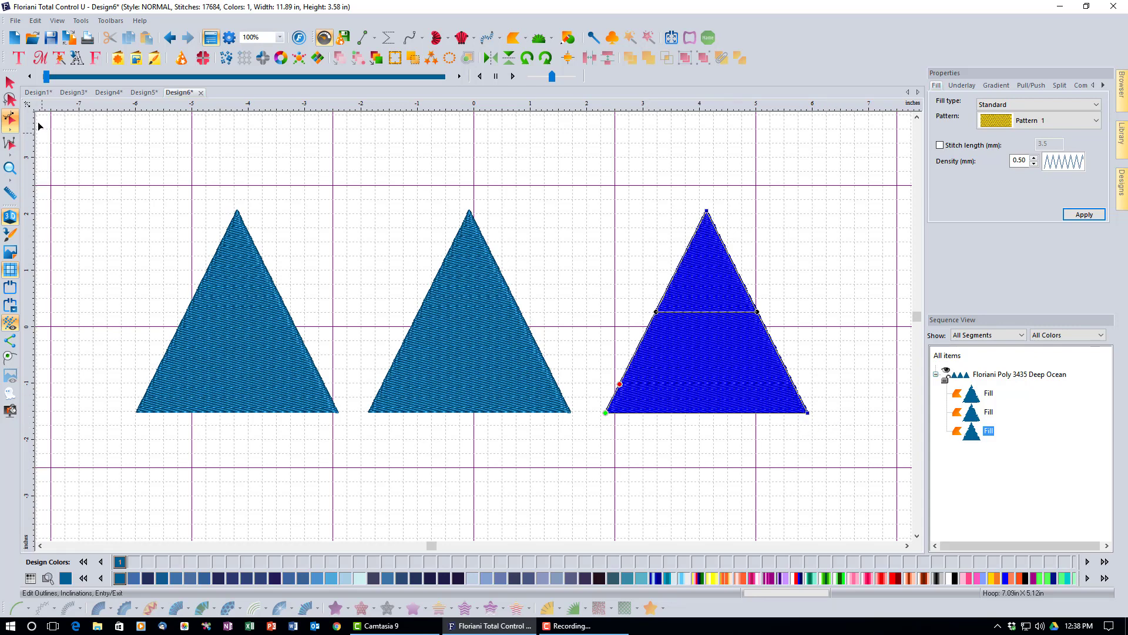
Flip the middle triangle fill vertically so that it points downward
left_click(12, 84)
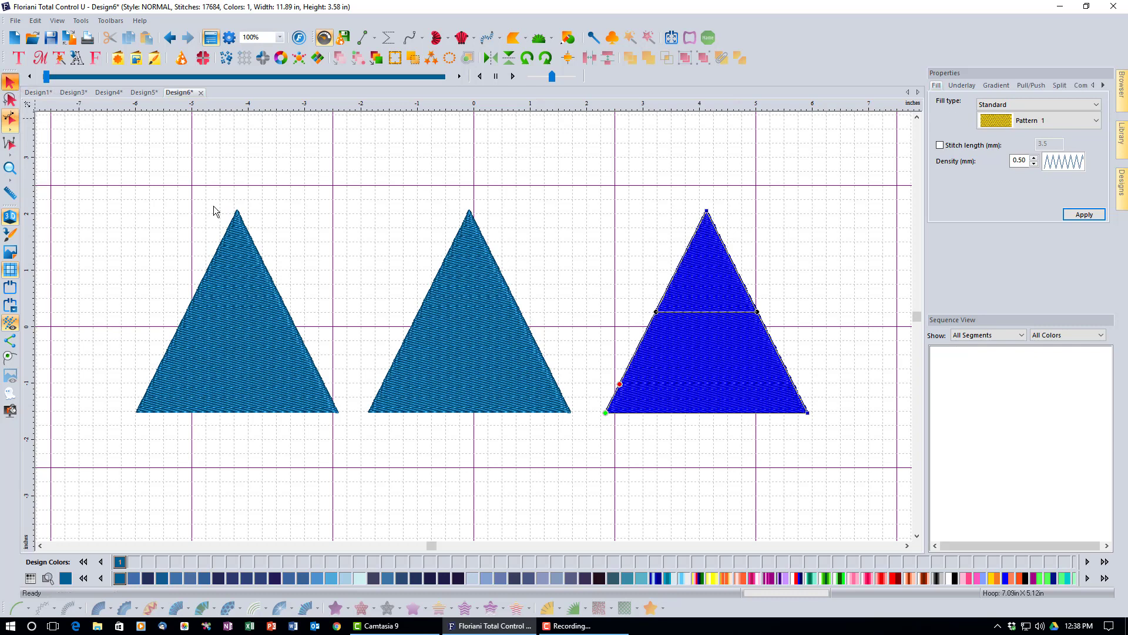
left_click(486, 325)
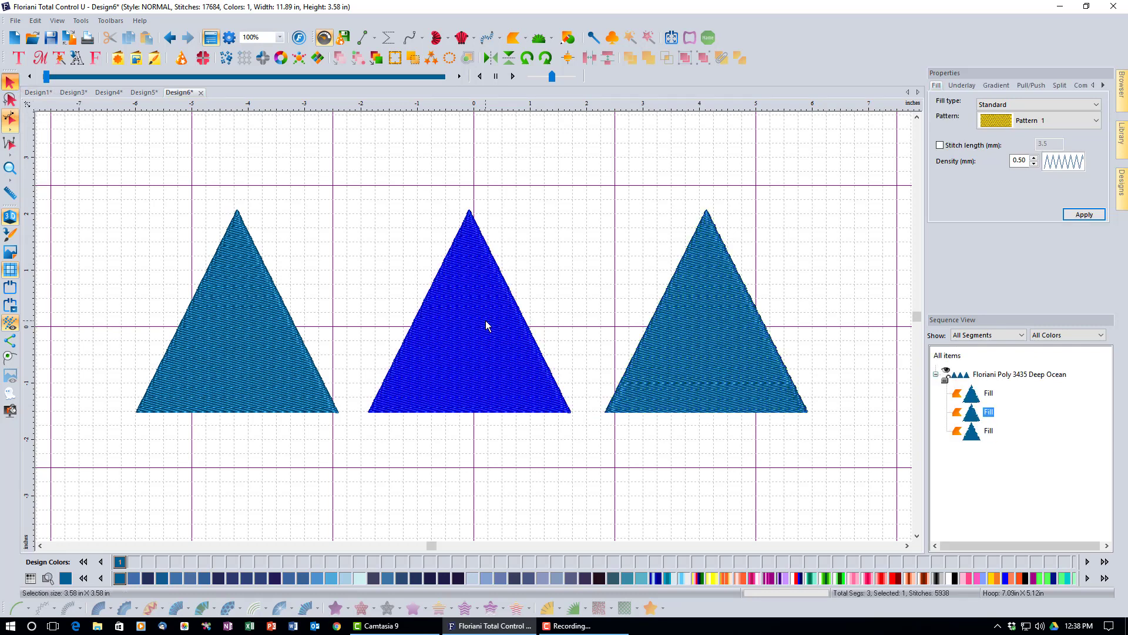
left_click(509, 58)
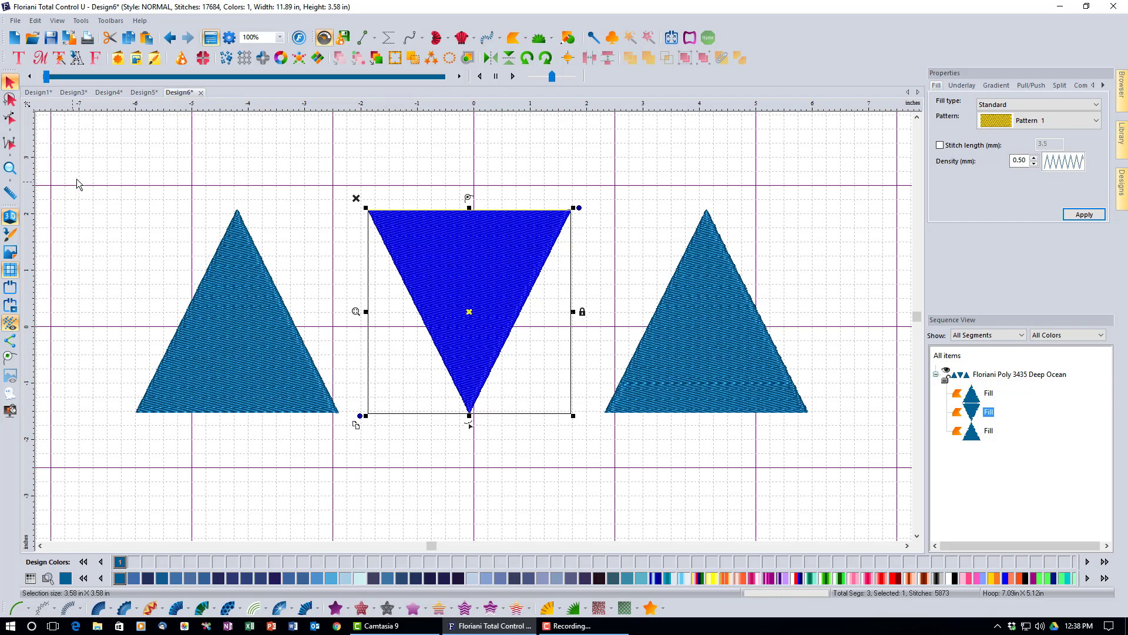
Run Optimize Entry Exit on all three triangle fills with the middle one inverted, and deselect them
left_click_drag(87, 164, 837, 492)
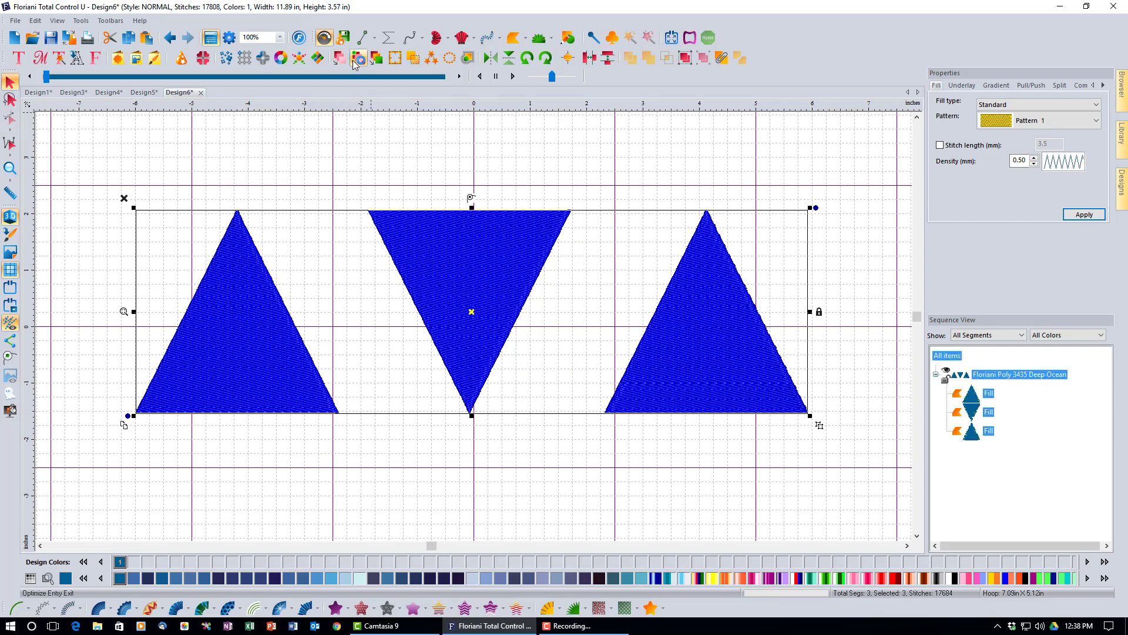
left_click(357, 58)
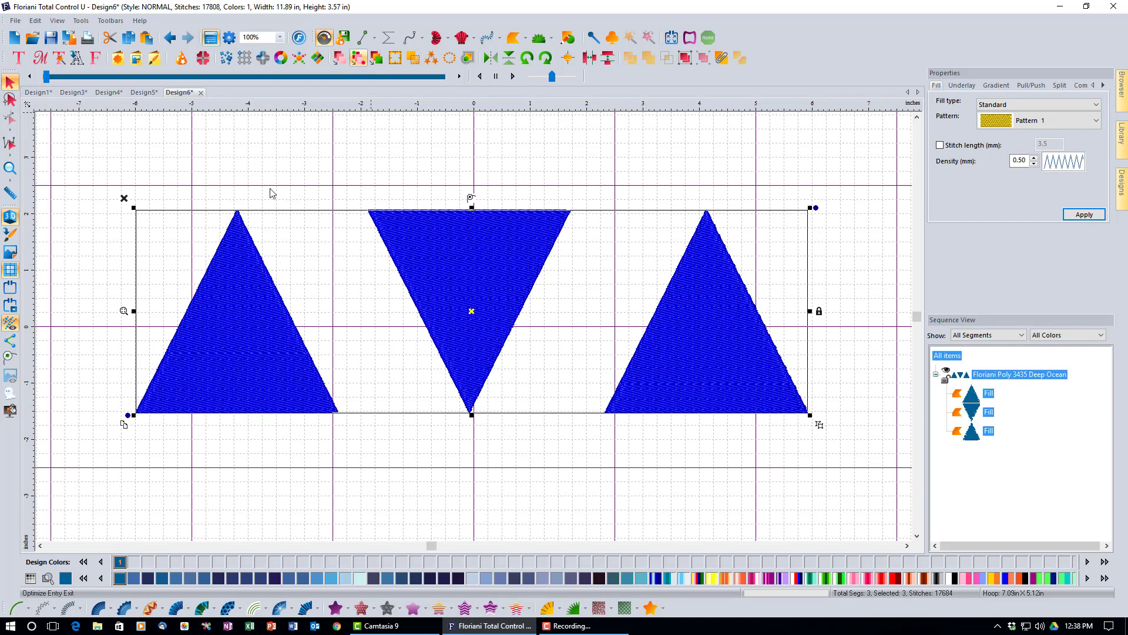
left_click(56, 228)
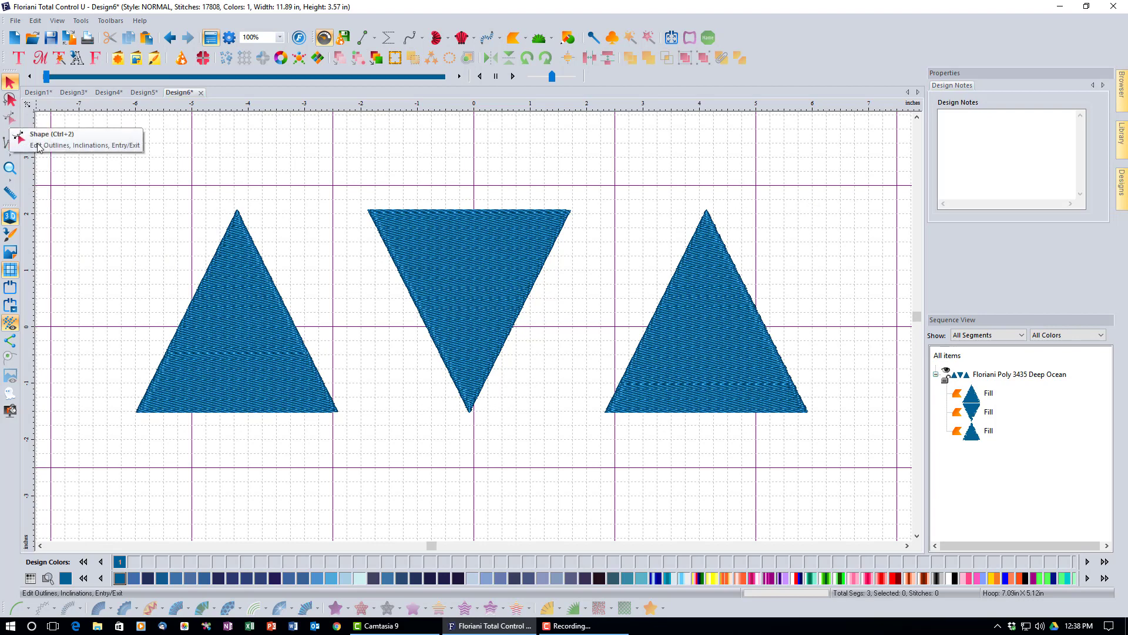
Examine the entry and exit points of the first upright triangle, the inverted triangle and the last upright triangle in order
left_click(196, 311)
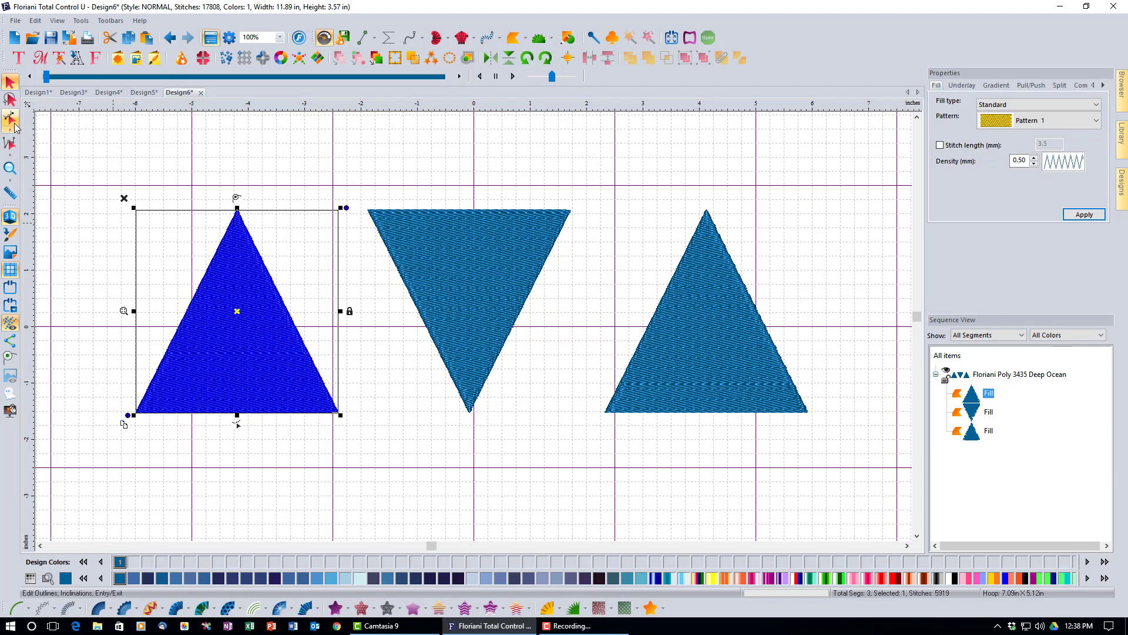
left_click(10, 119)
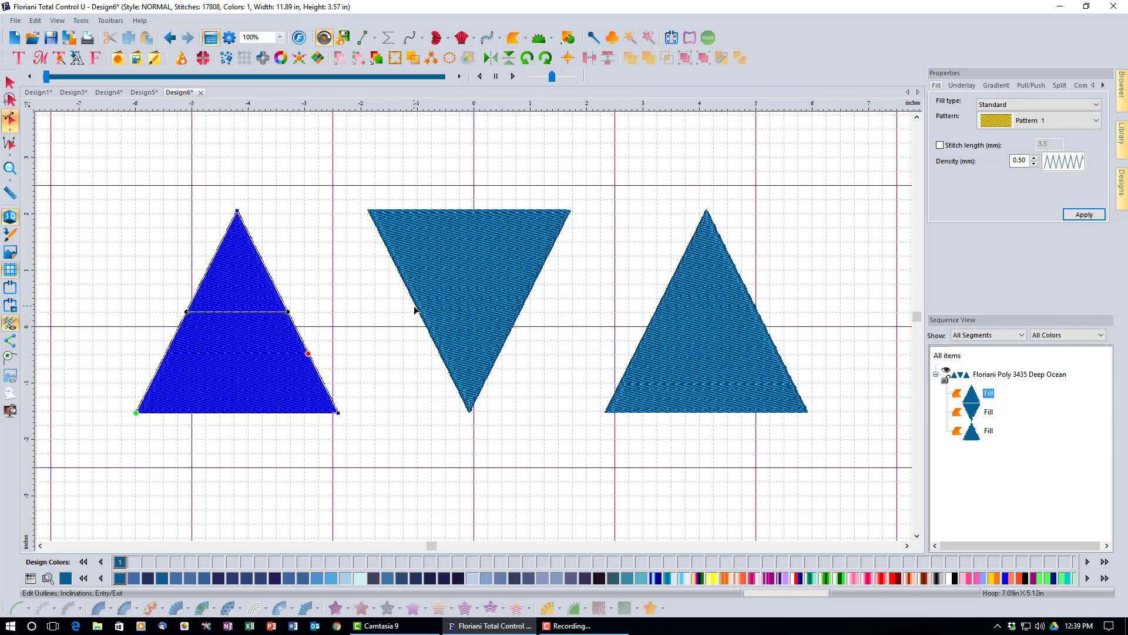
left_click(460, 313)
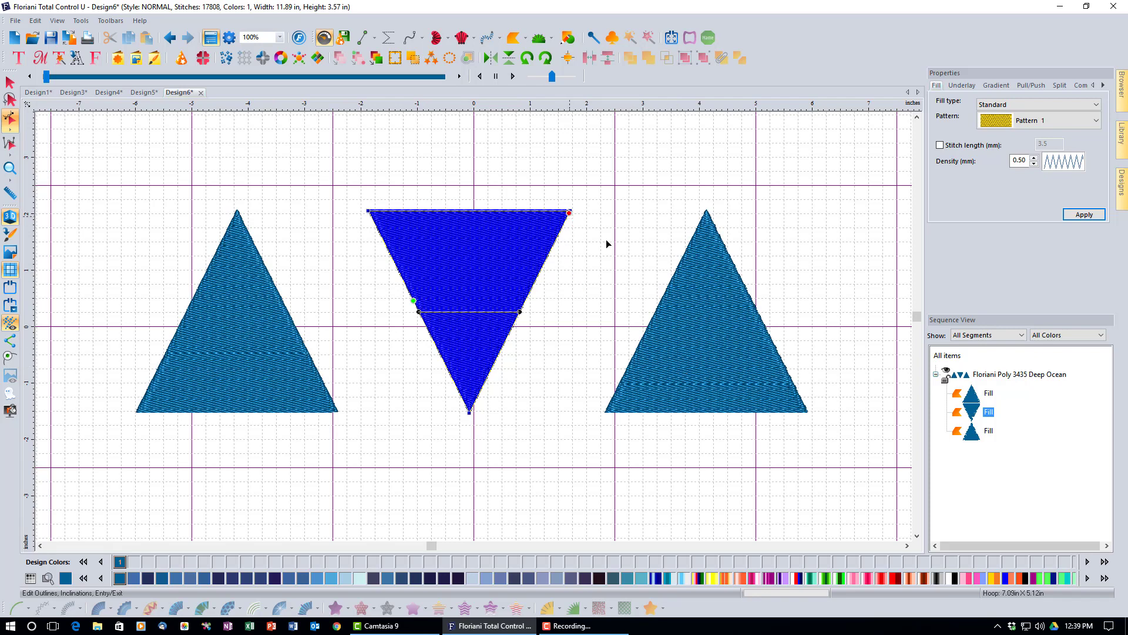
left_click(717, 315)
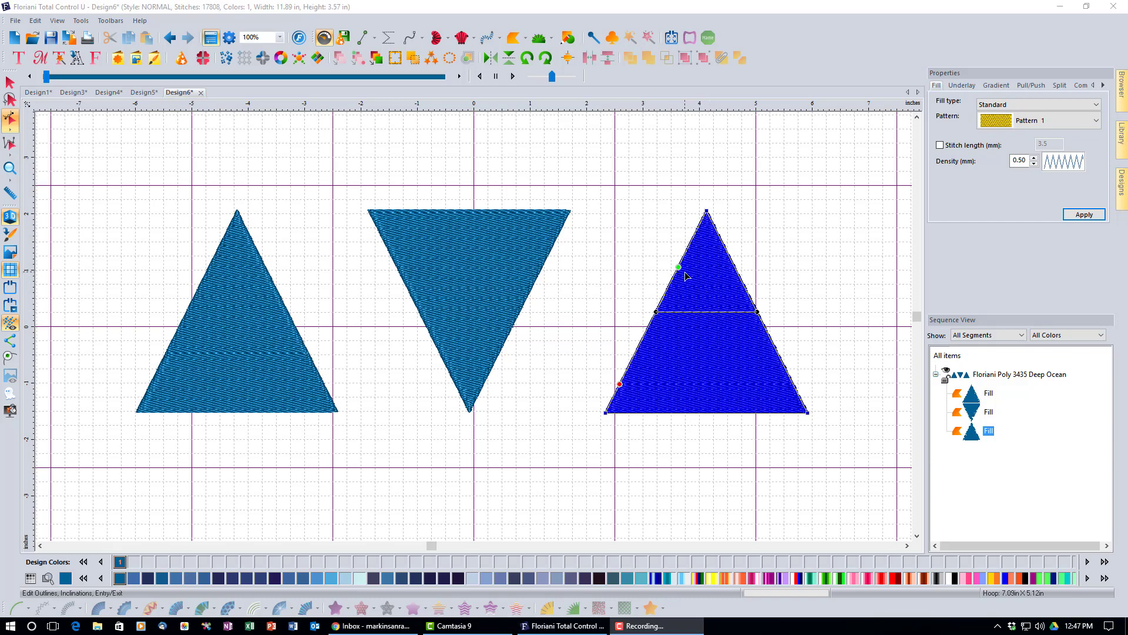
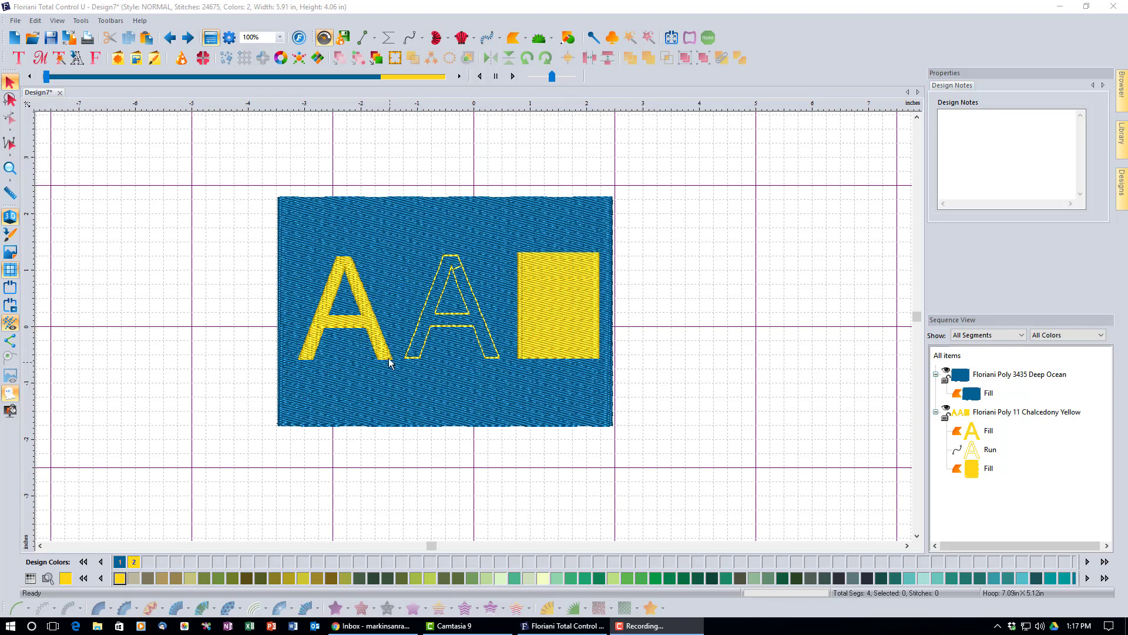
Look up the width and height of the yellow filled letter A in Design7
left_click(988, 433)
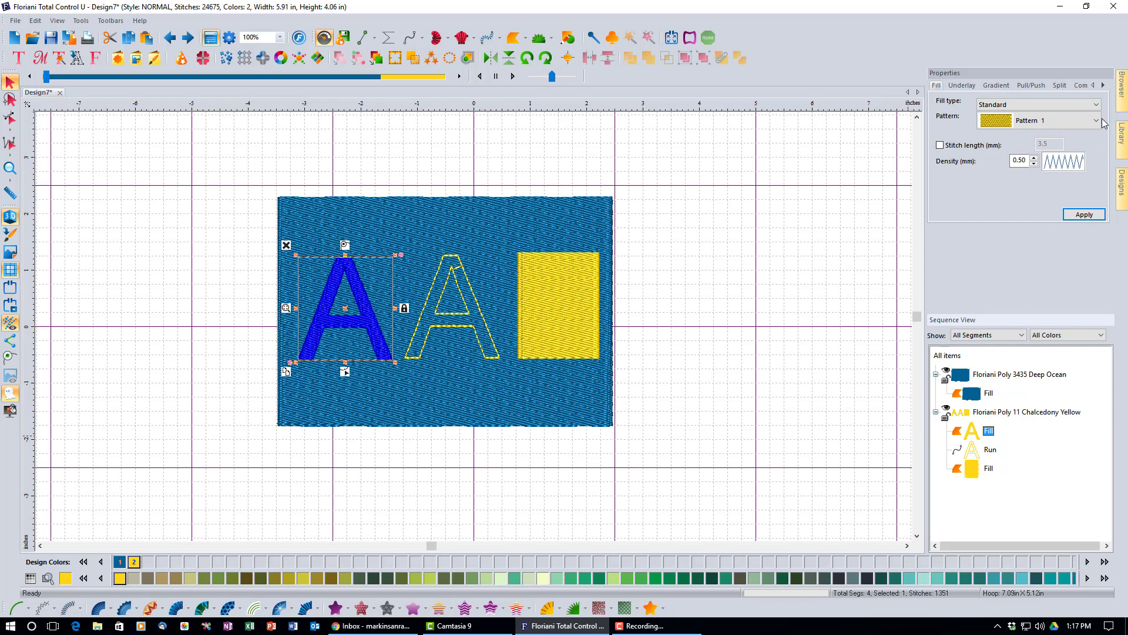
left_click(1104, 85)
left_click(1104, 86)
left_click(1104, 86)
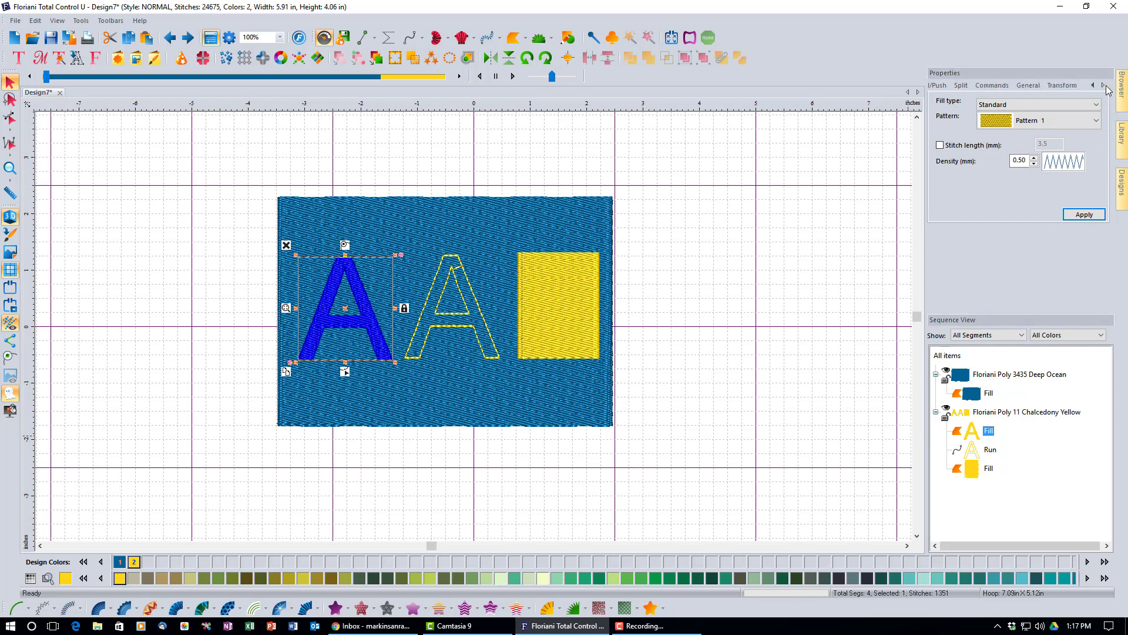
left_click(1071, 86)
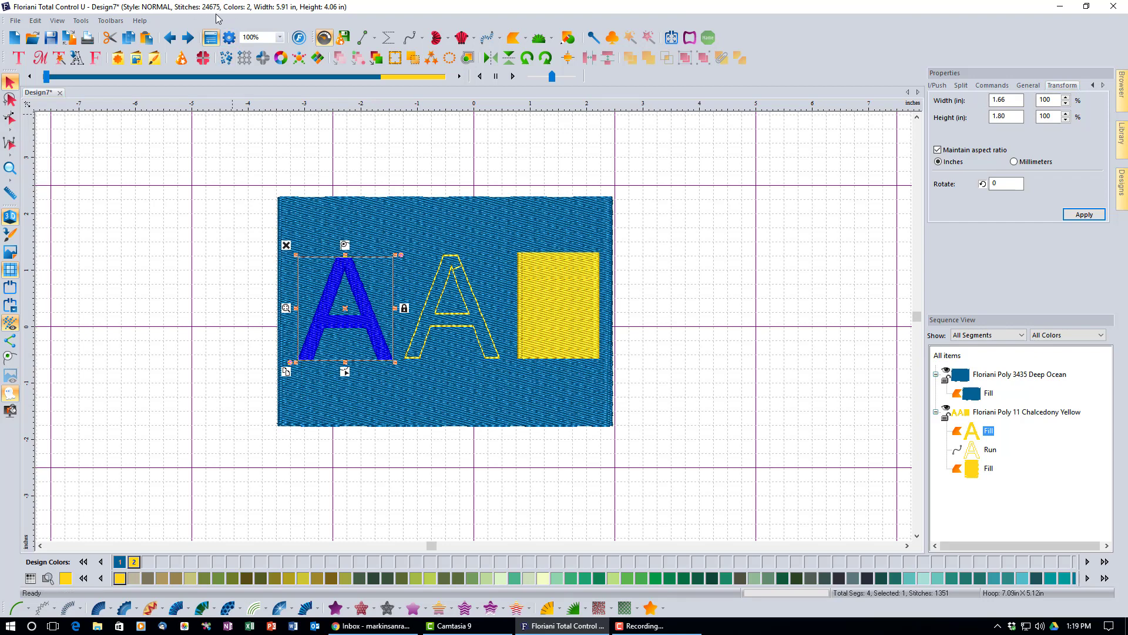
Remove the overlapped stitches beneath the filled letter A, raising the allowed overlap distance by one increment
right_click(339, 270)
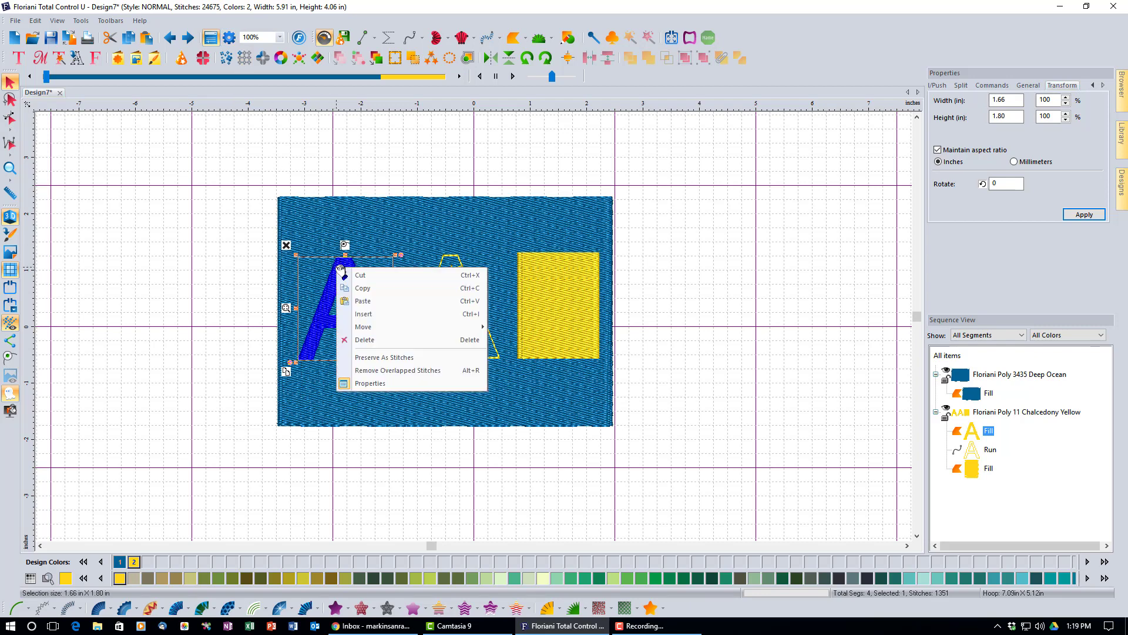
left_click(382, 370)
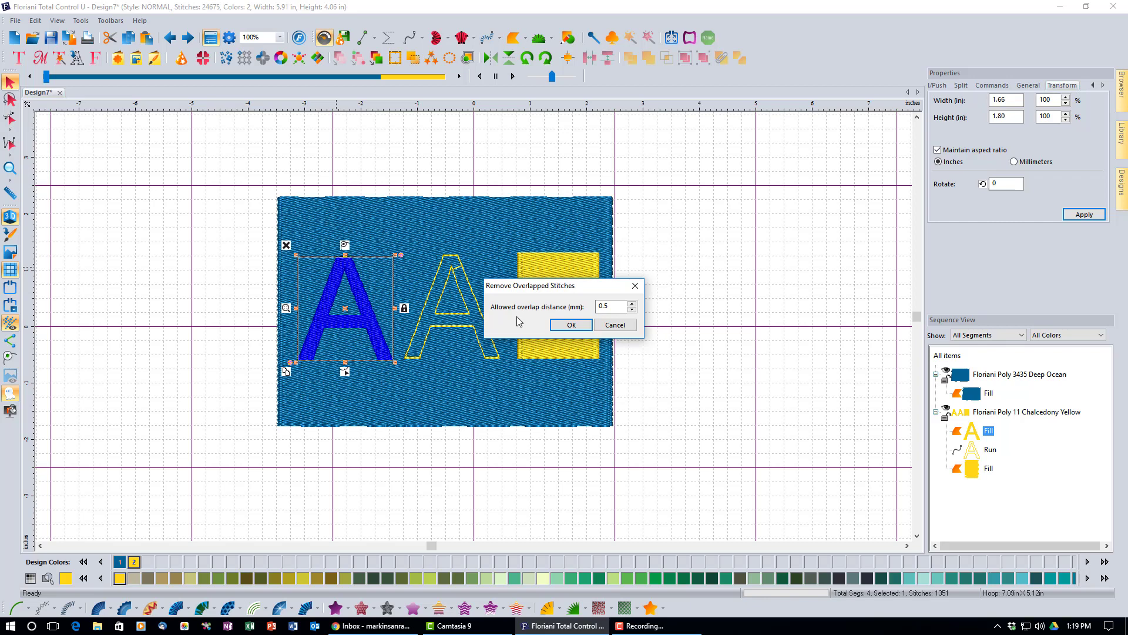
left_click(632, 304)
left_click(571, 325)
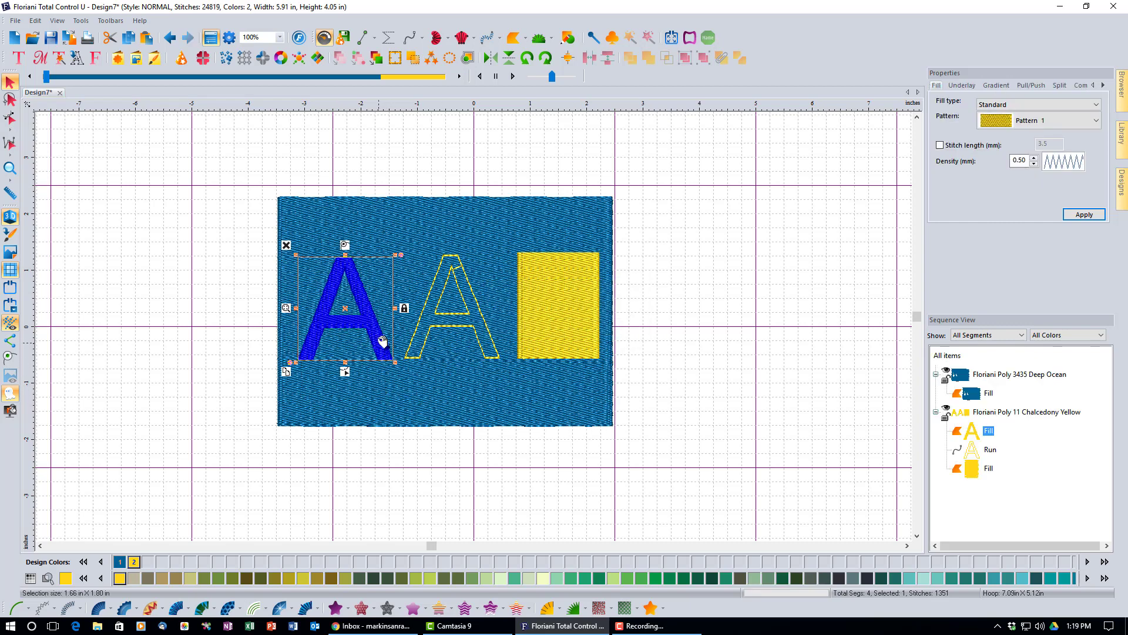
Hide the yellow color group to inspect the blue fill beneath it, show the group again and deselect it
left_click(552, 488)
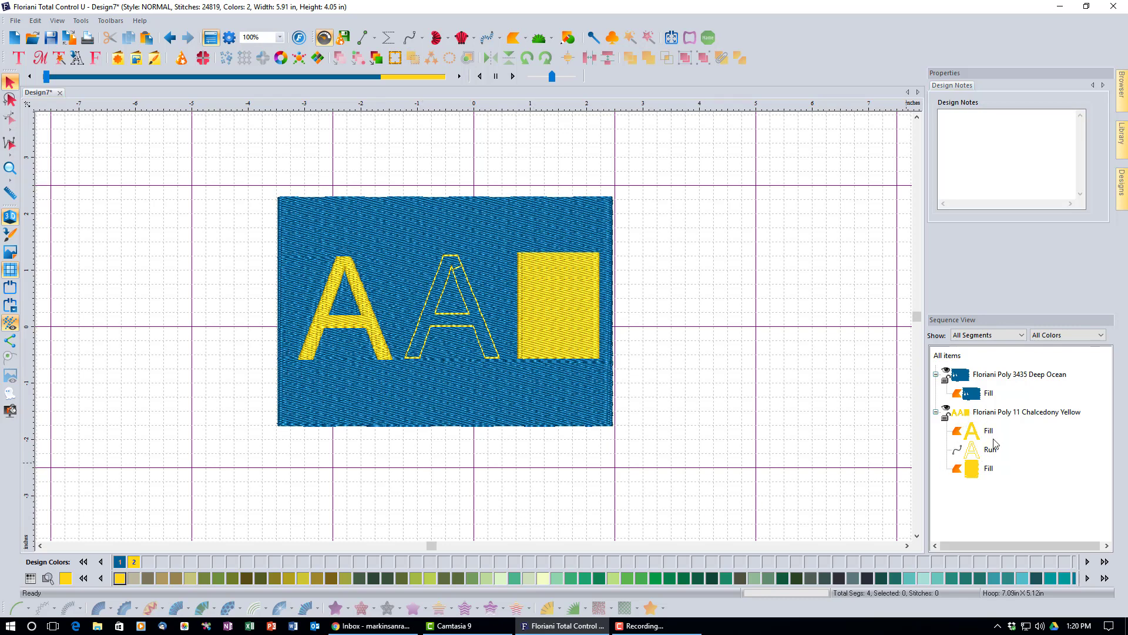
left_click(947, 410)
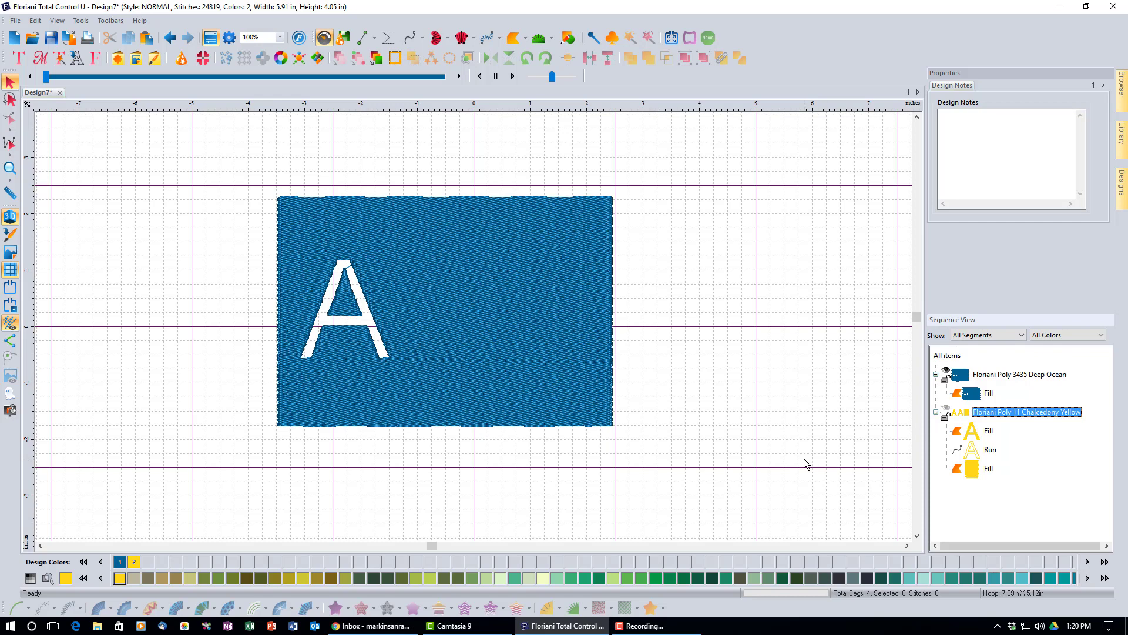
left_click(946, 411)
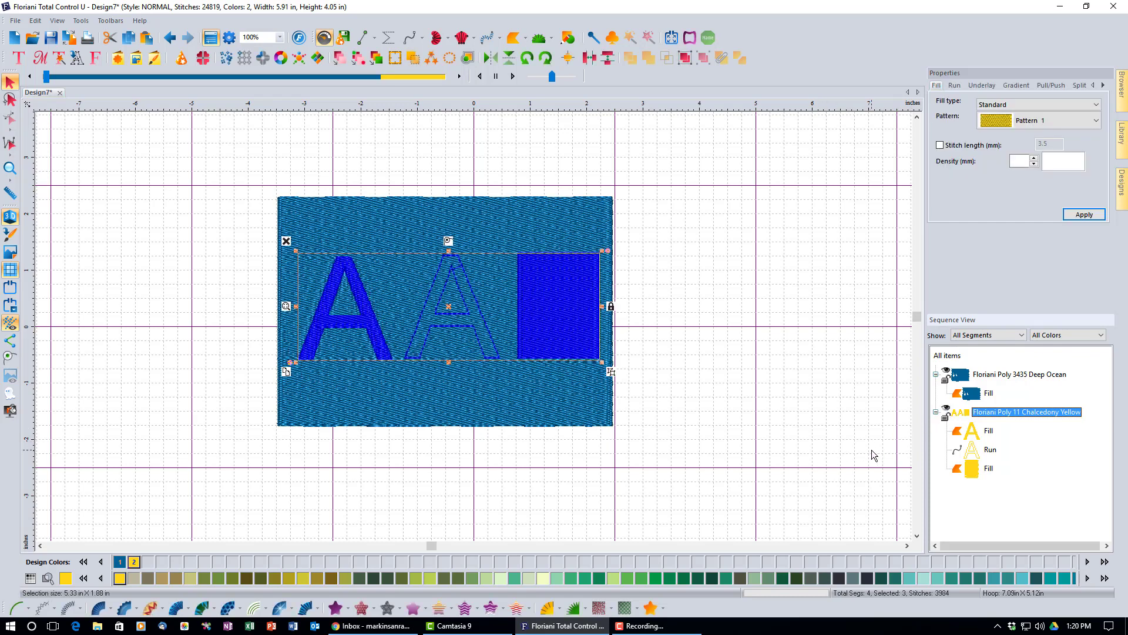
left_click(262, 331)
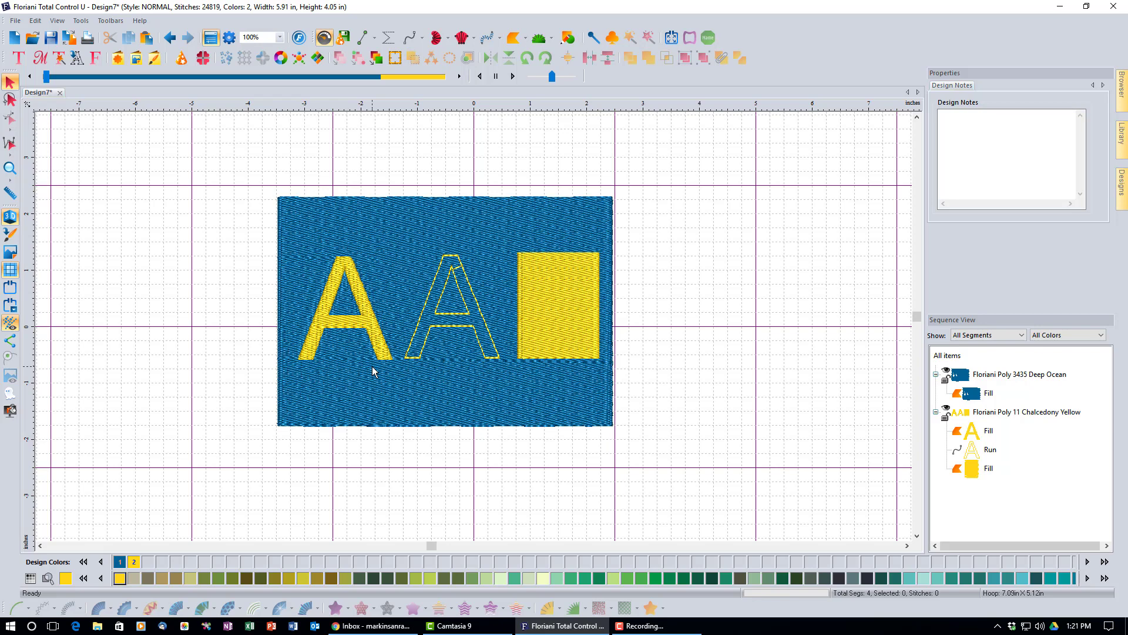
Undo the overlap removal under the filled A, redo it to compare the stitch counts, and undo it again
left_click(169, 39)
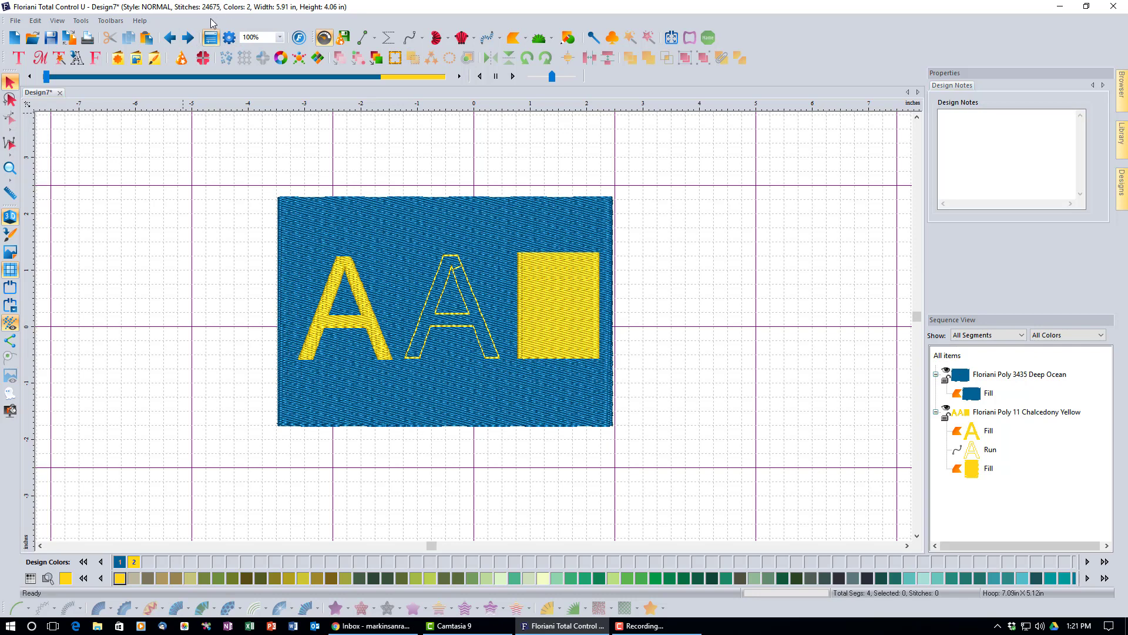
left_click(189, 38)
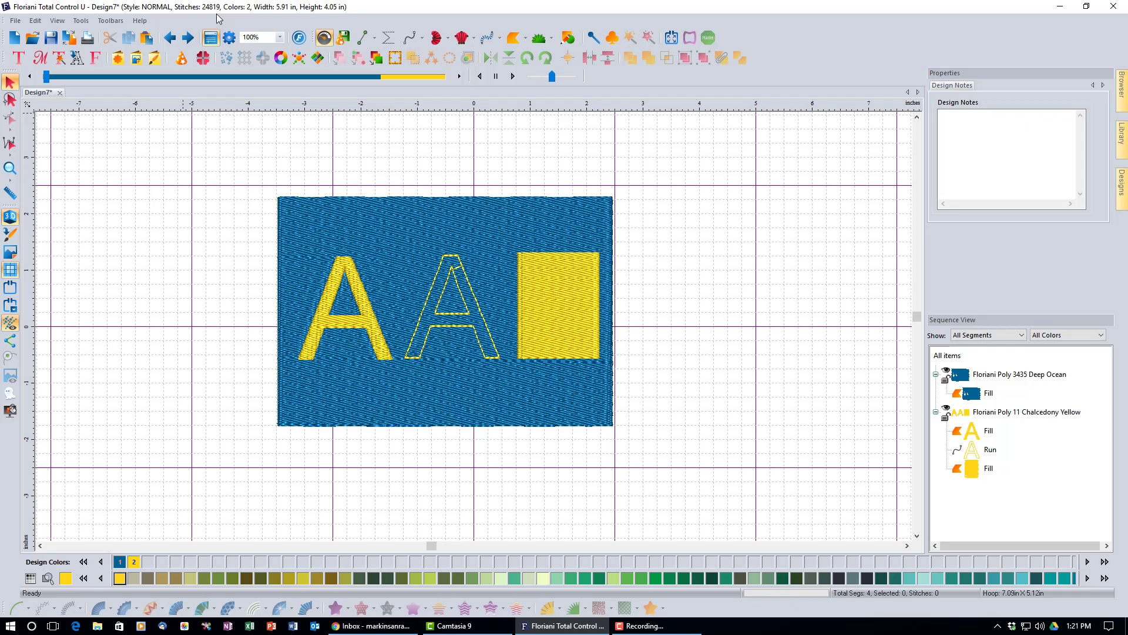
left_click(171, 39)
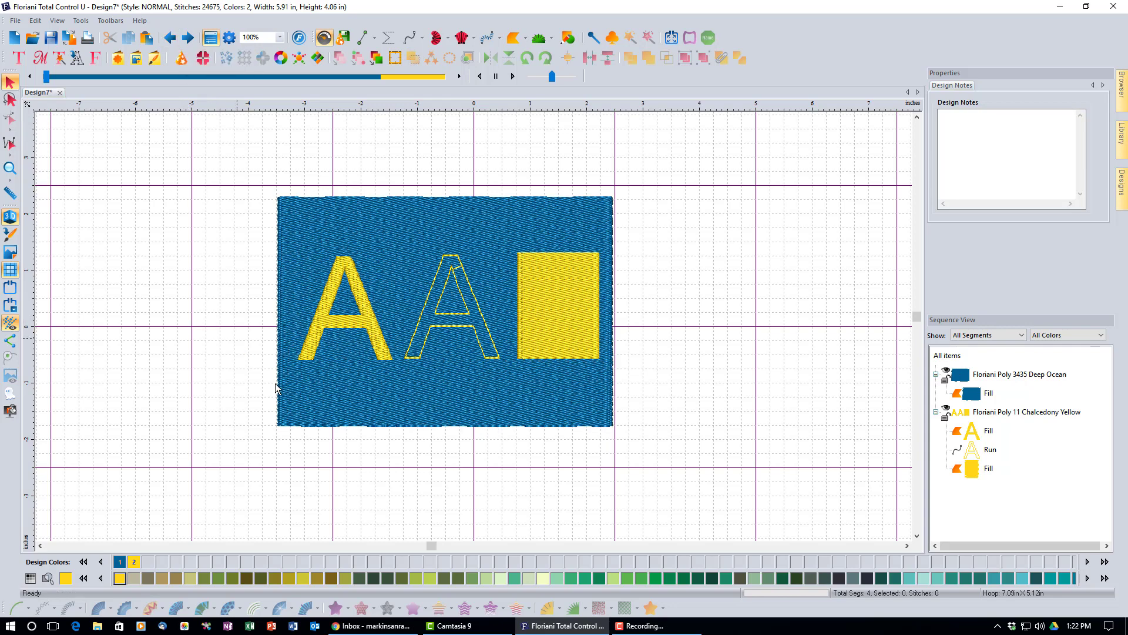
Try removing the overlapped stitches beneath the outlined run-stitch A with 0.5 mm allowed overlap, and undo it
left_click(991, 450)
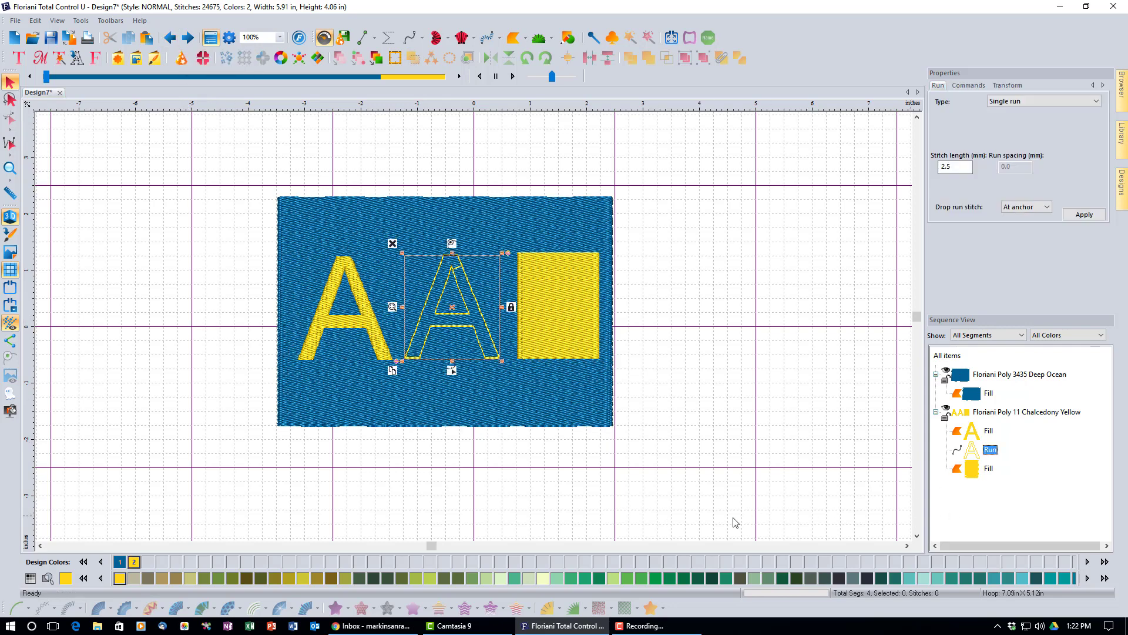
right_click(482, 353)
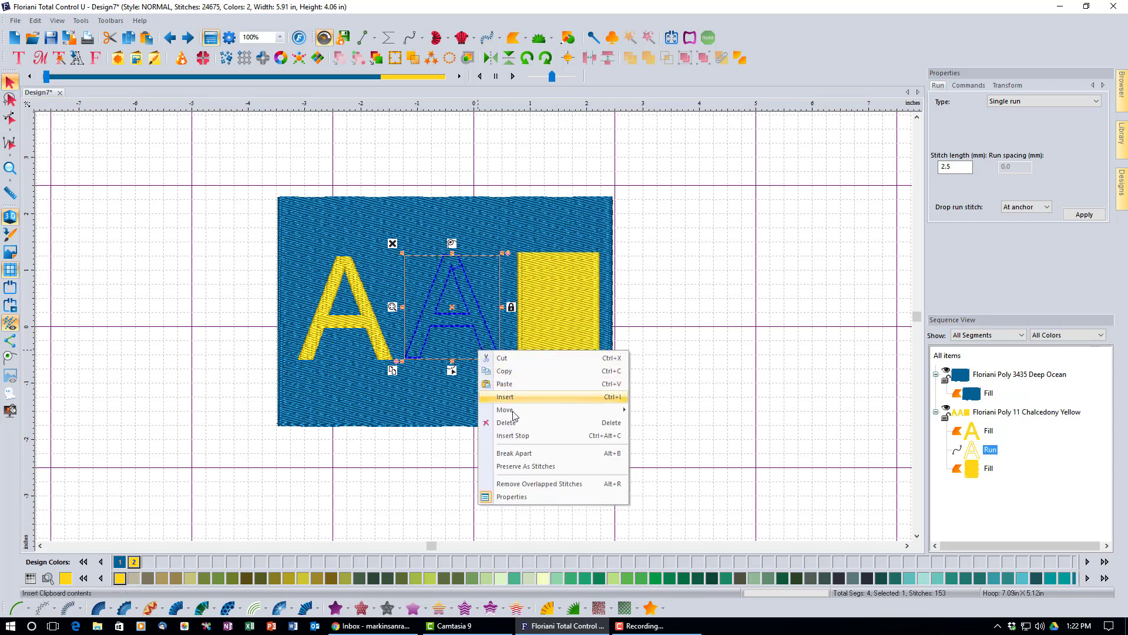
left_click(527, 487)
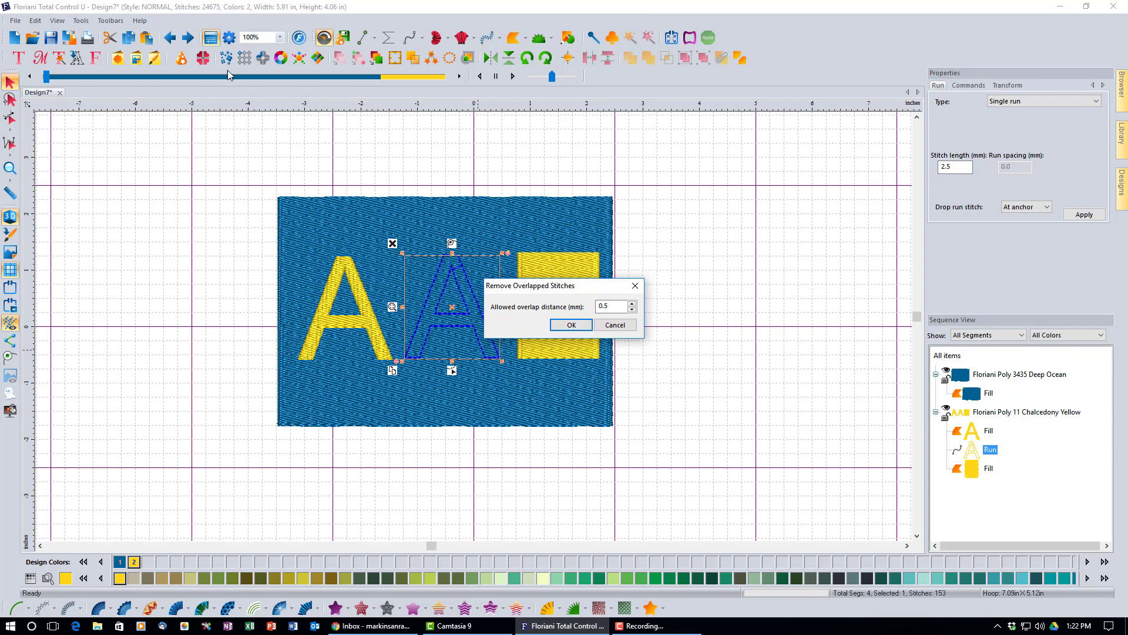
left_click(575, 325)
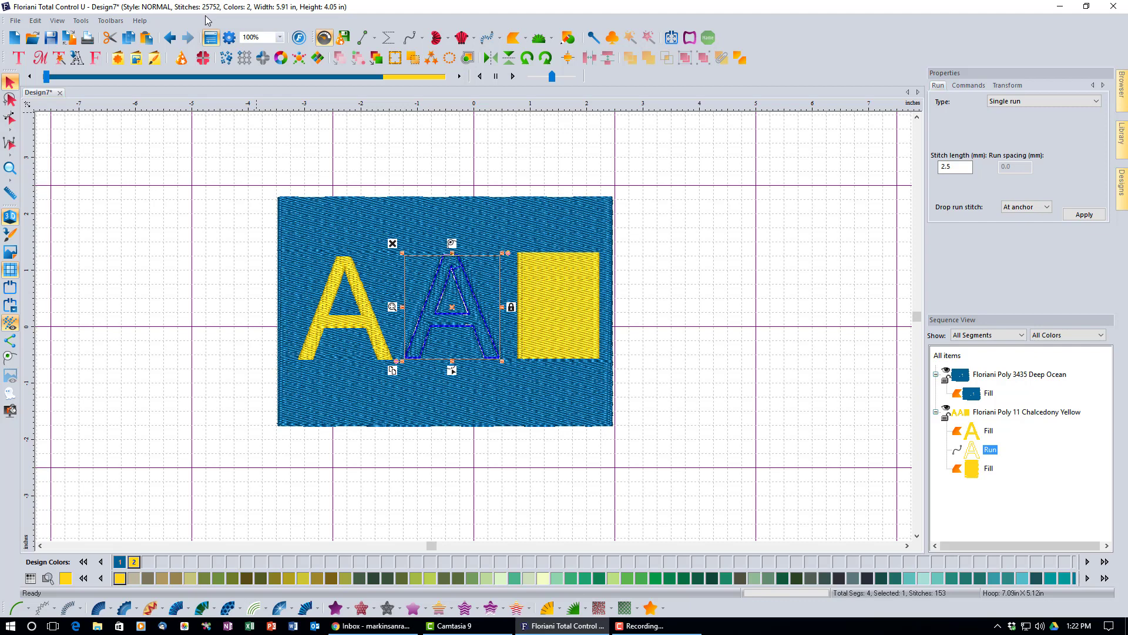
left_click(169, 39)
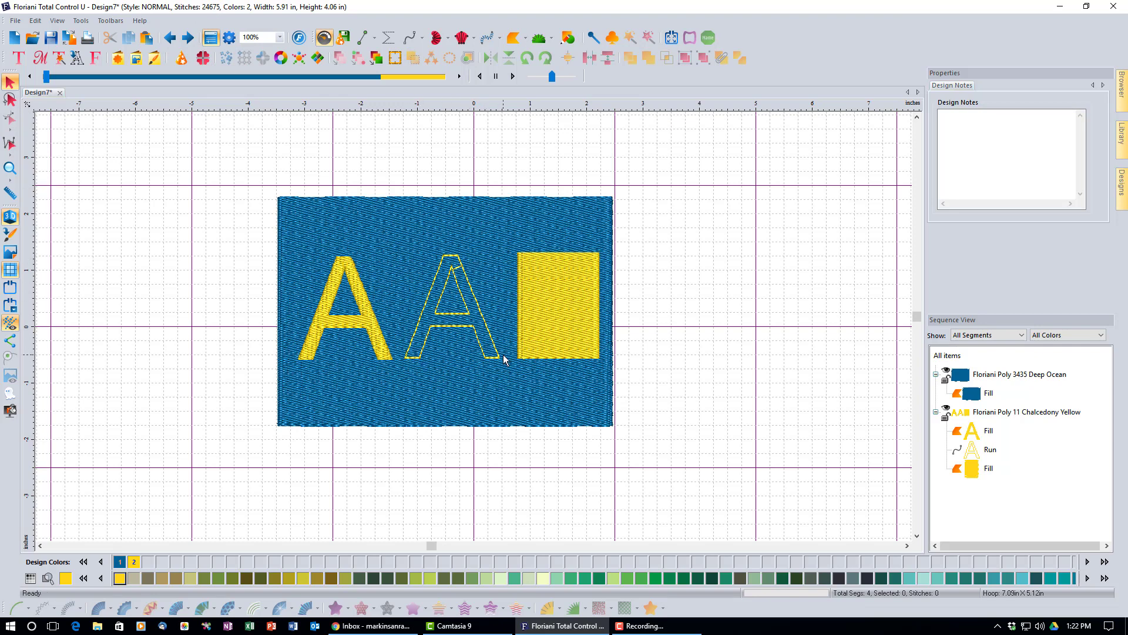
Try removing the overlapped stitches beneath the yellow rectangle with an increased allowed overlap distance, and undo it
left_click(554, 314)
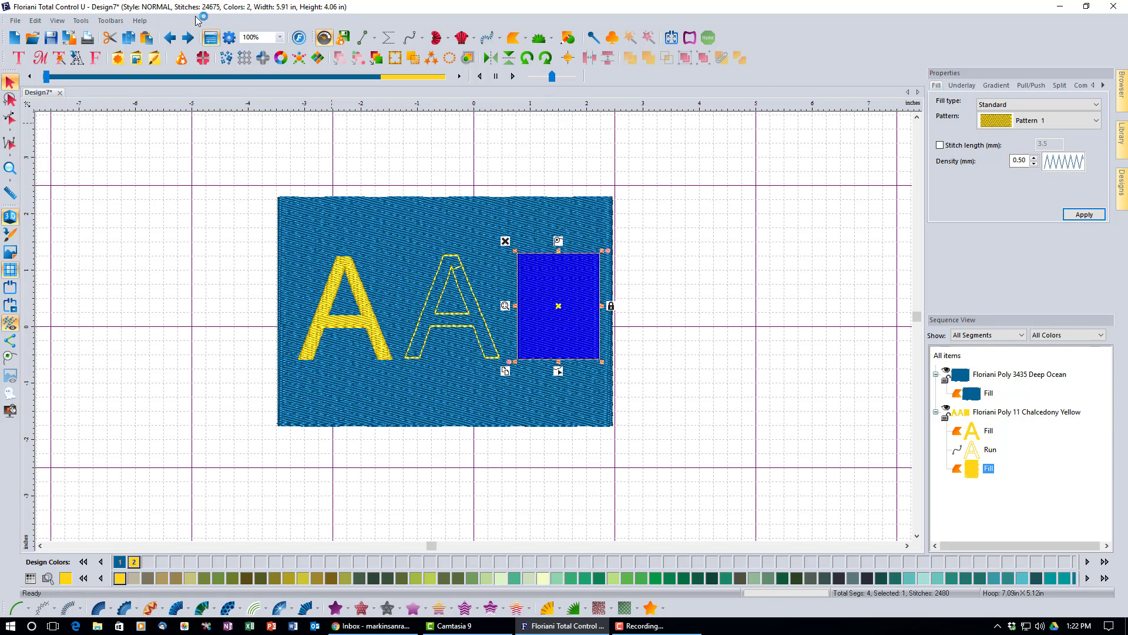
right_click(547, 338)
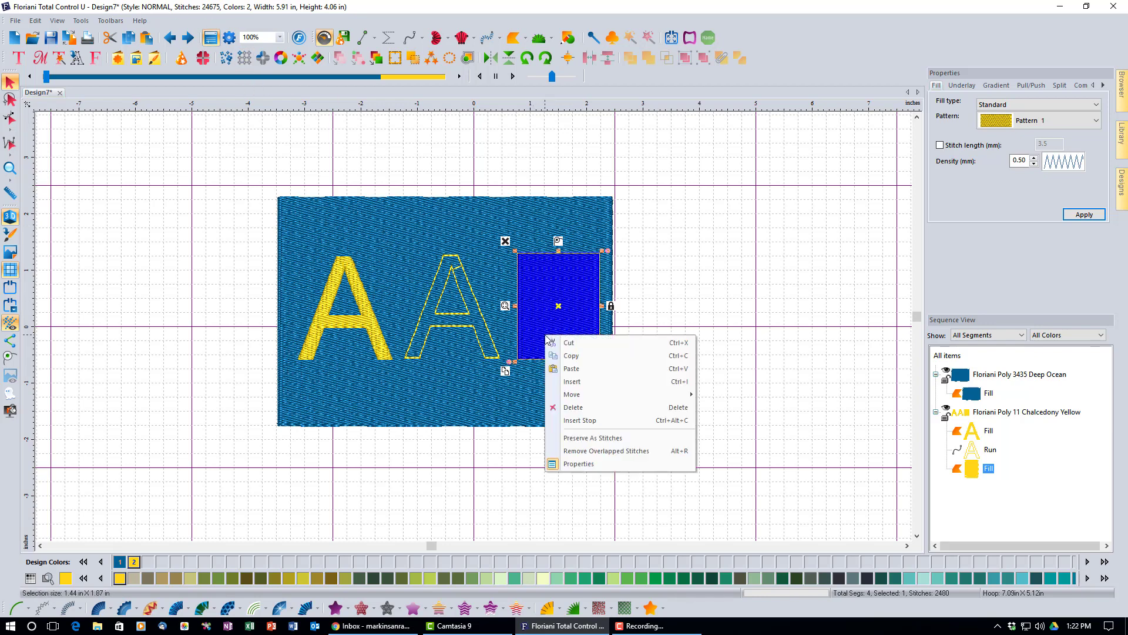
left_click(588, 451)
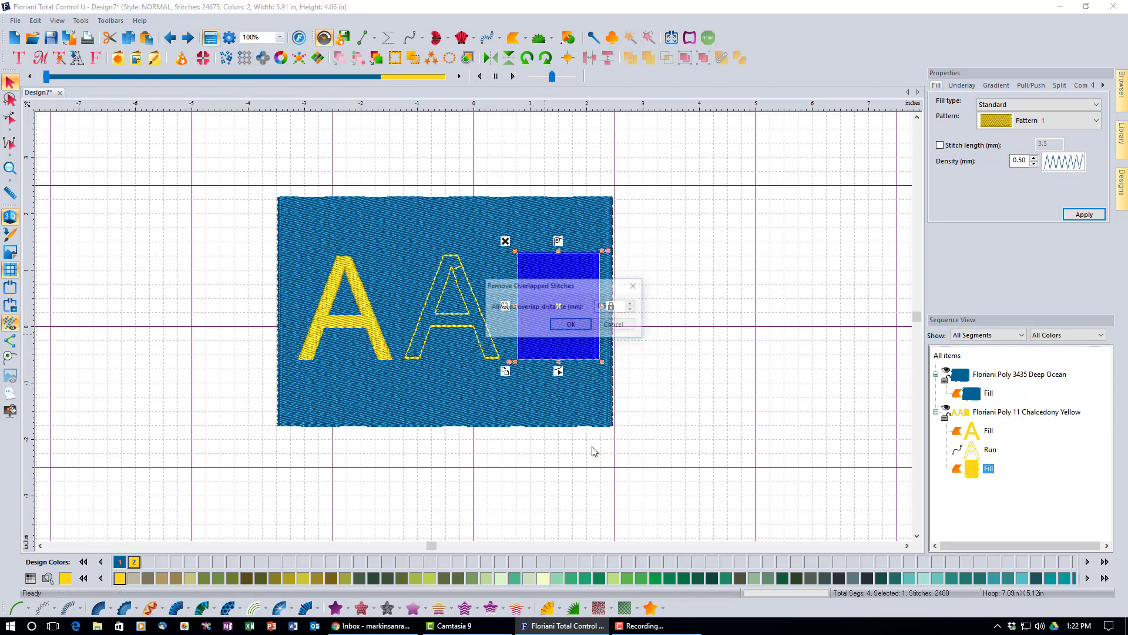
left_click(632, 303)
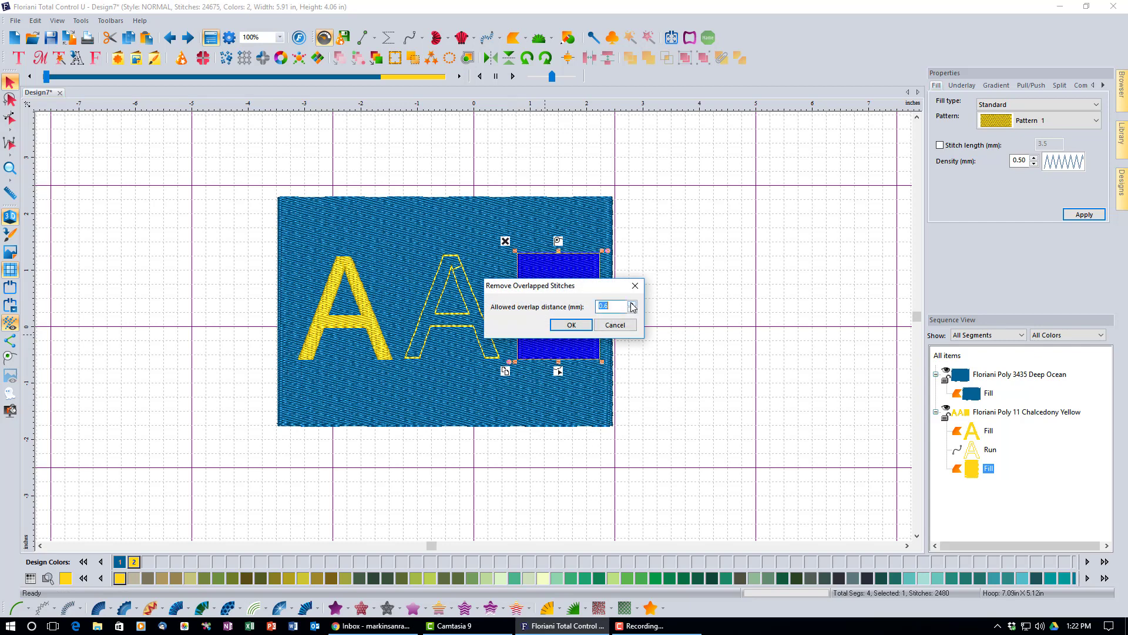
left_click(632, 304)
left_click(571, 325)
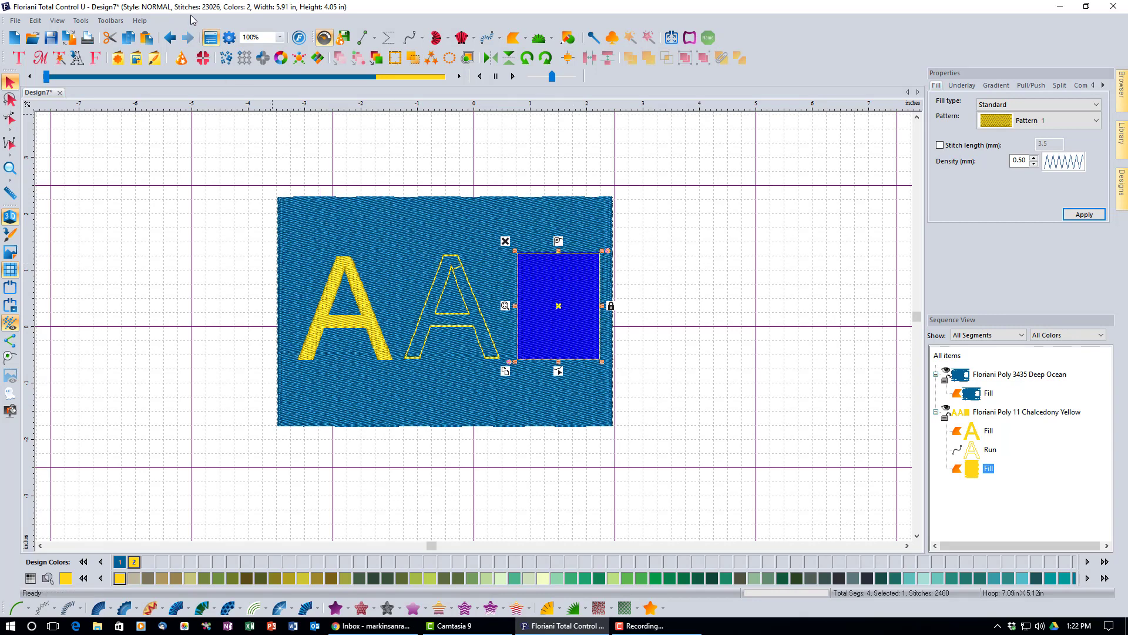
left_click(172, 38)
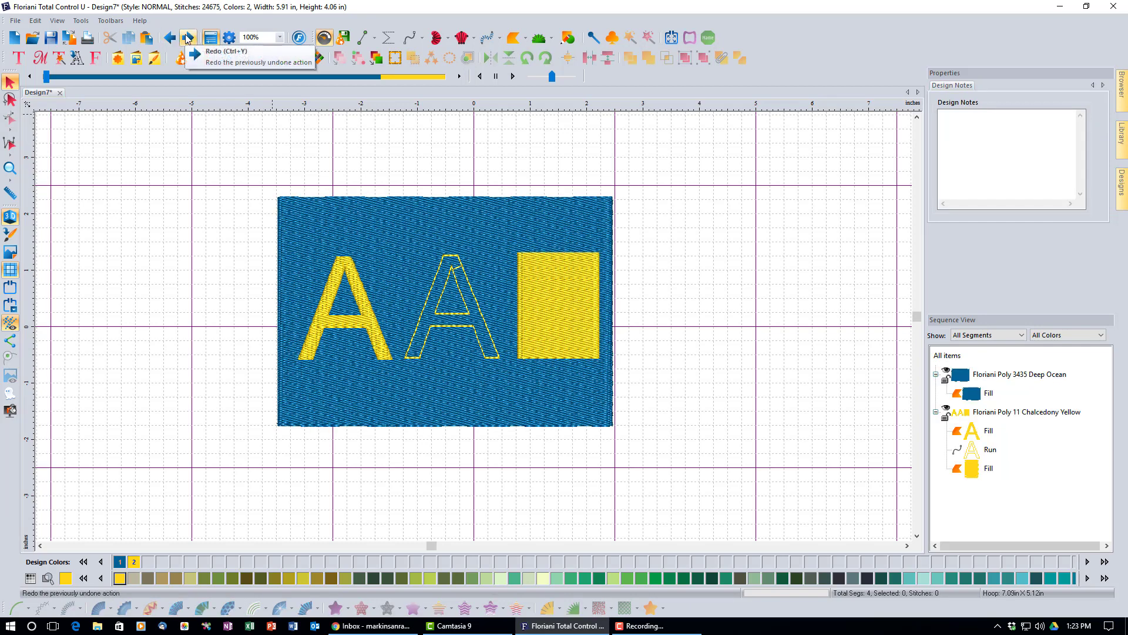
Redo, undo and again redo the overlap removal beneath the yellow rectangle to compare the stitch counts
left_click(187, 38)
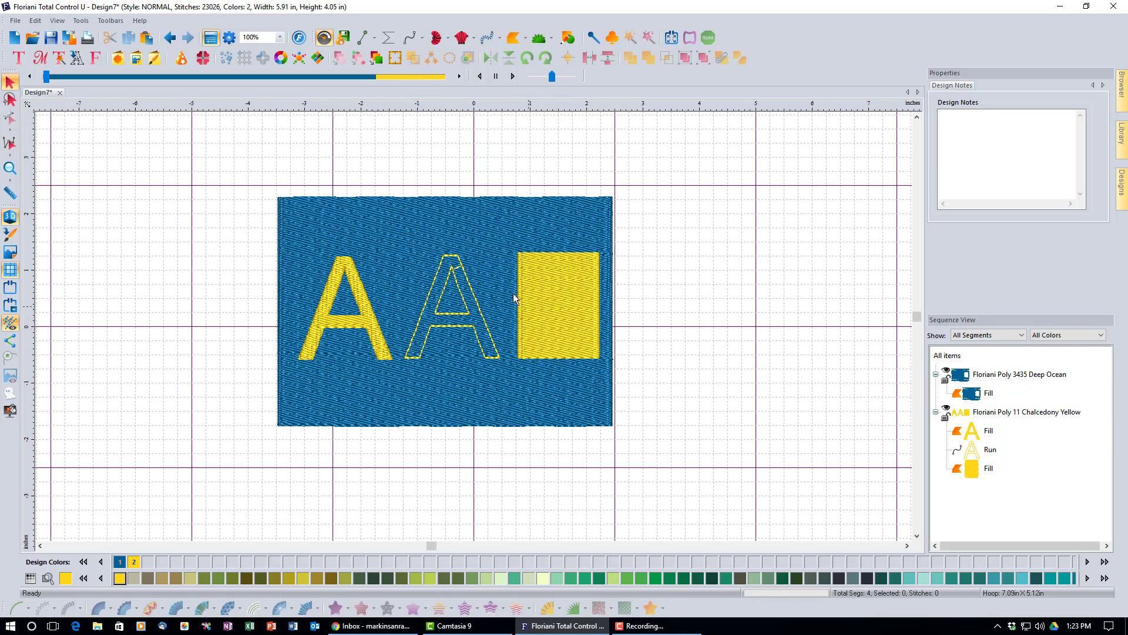
left_click(176, 39)
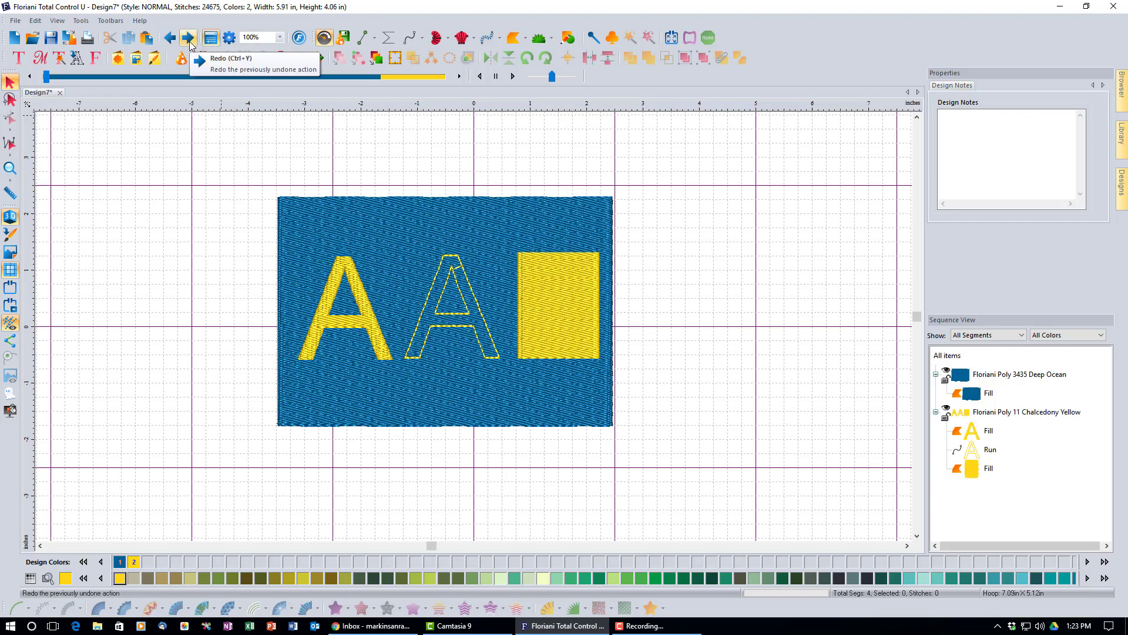
left_click(189, 39)
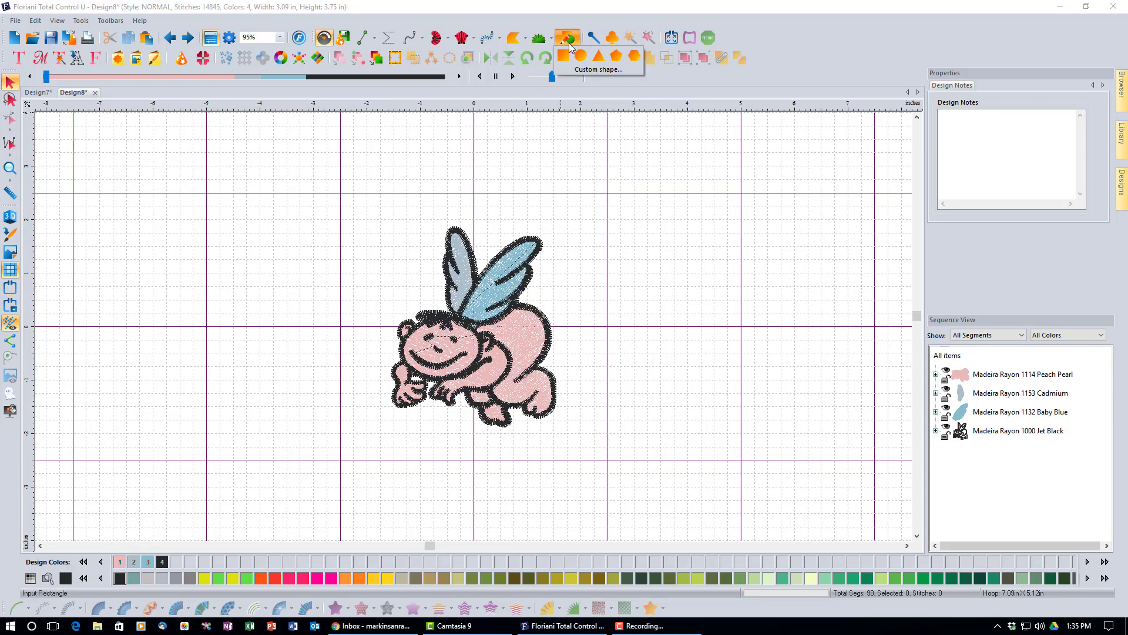
Draw a rectangle about 2.74 by 3.37 in to the left of the winged figure and convert it to a standard fill
left_click(564, 43)
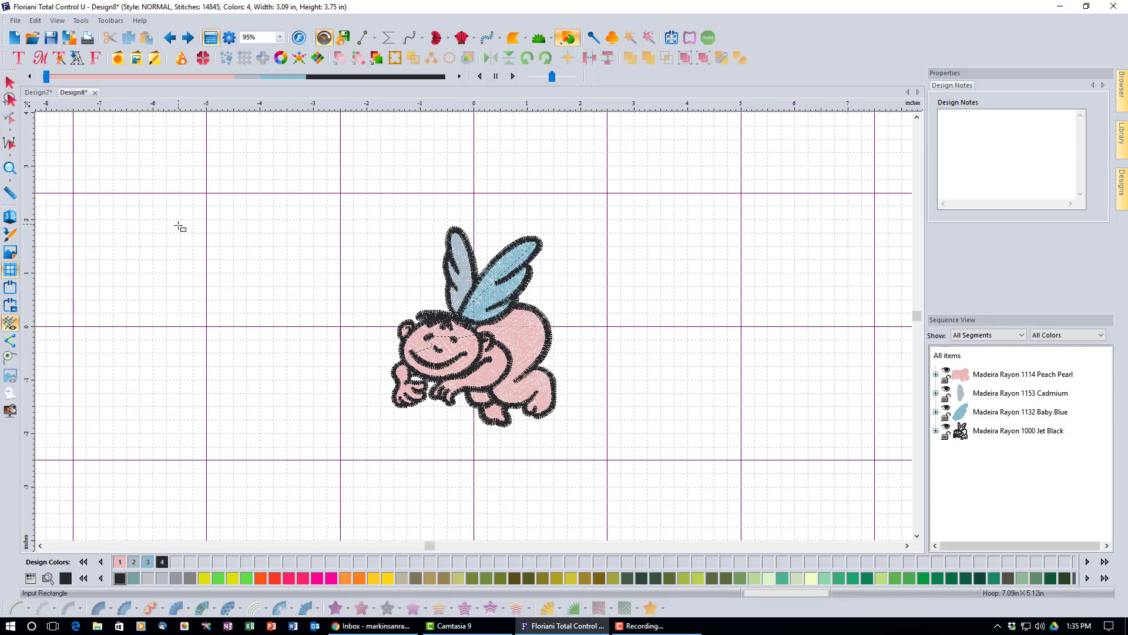
left_click_drag(178, 224, 325, 406)
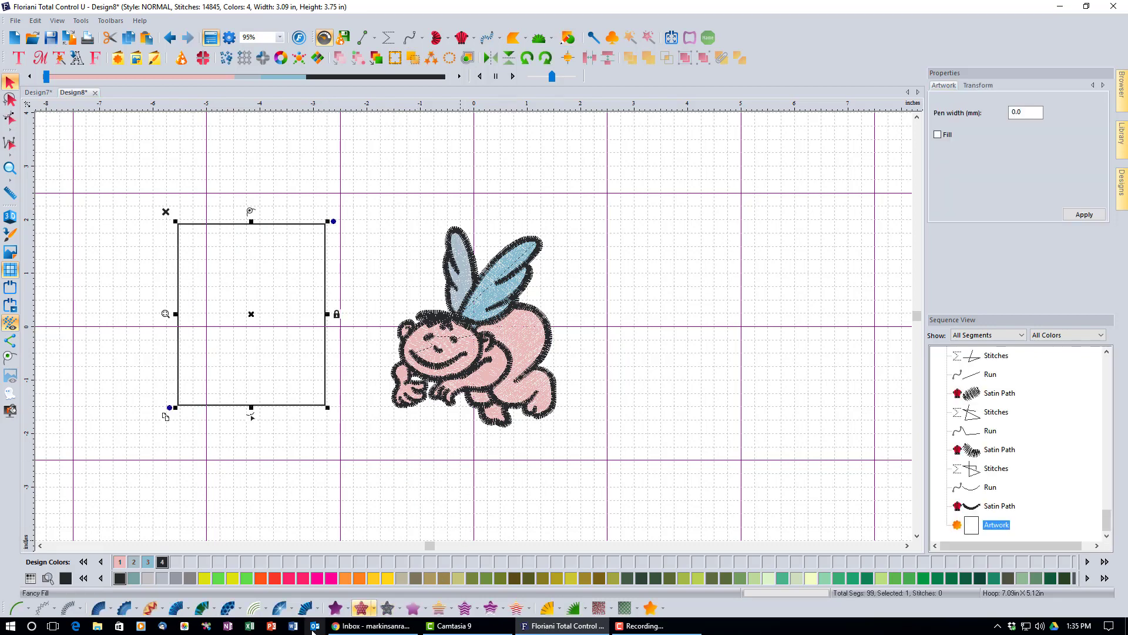
left_click(335, 608)
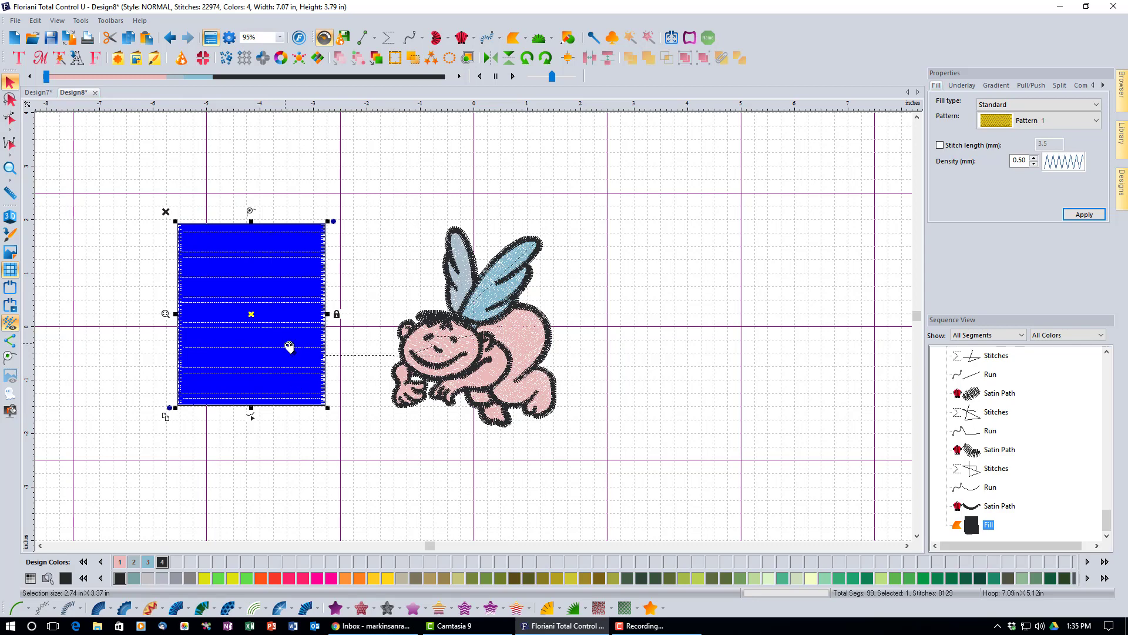
Try converting the filled rectangle to a steil outline, undo it, and duplicate the filled rectangle in place
left_click(70, 607)
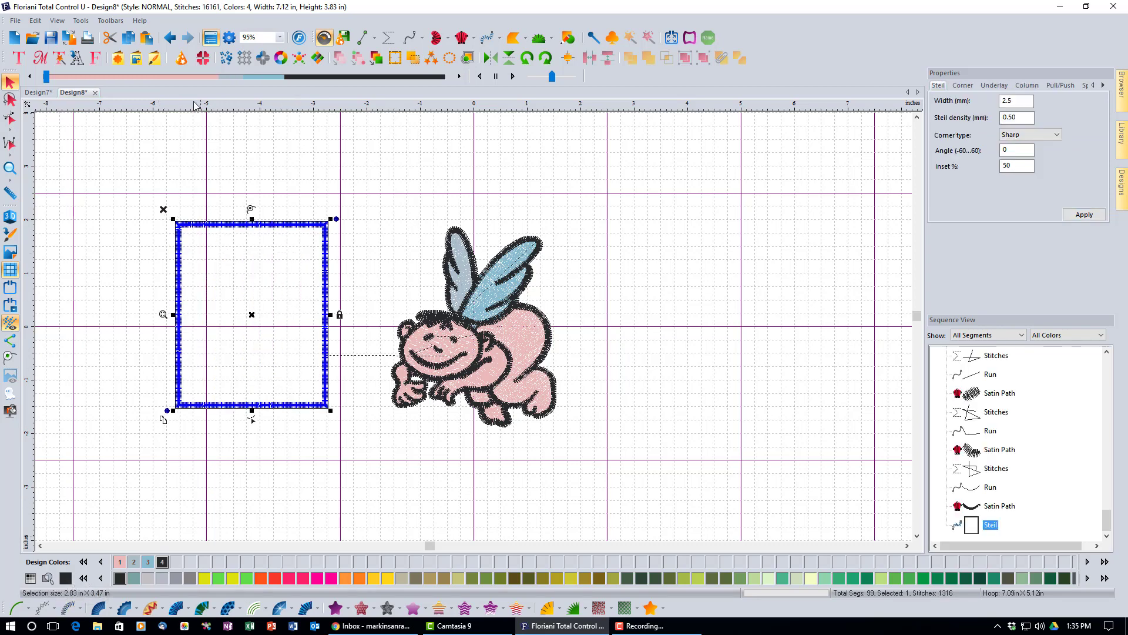
left_click(169, 38)
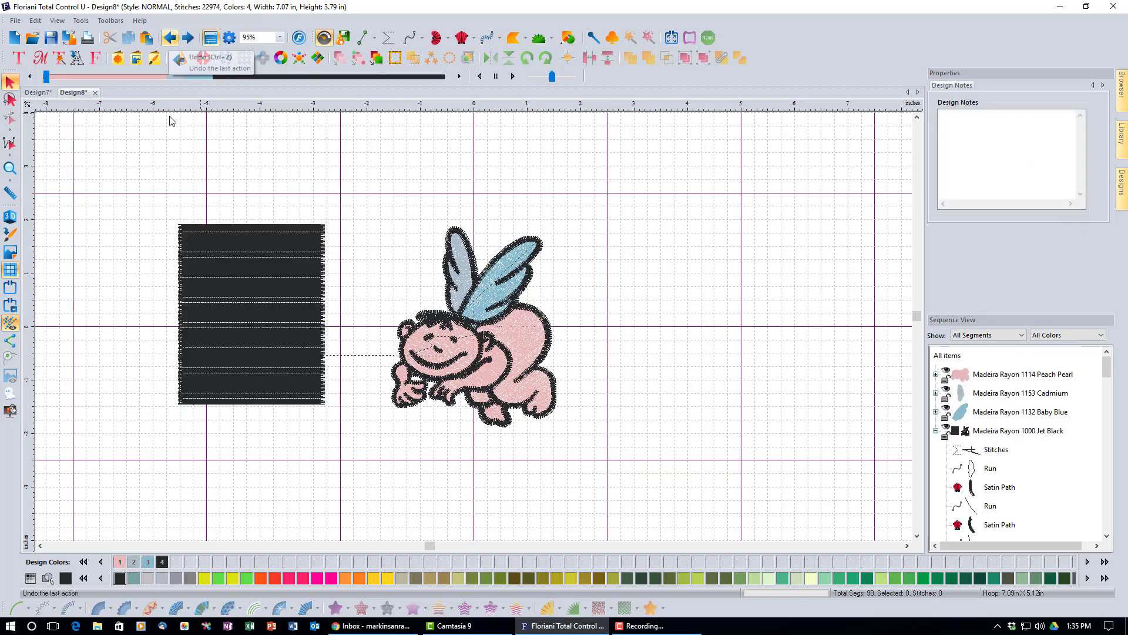
left_click_drag(158, 189, 335, 436)
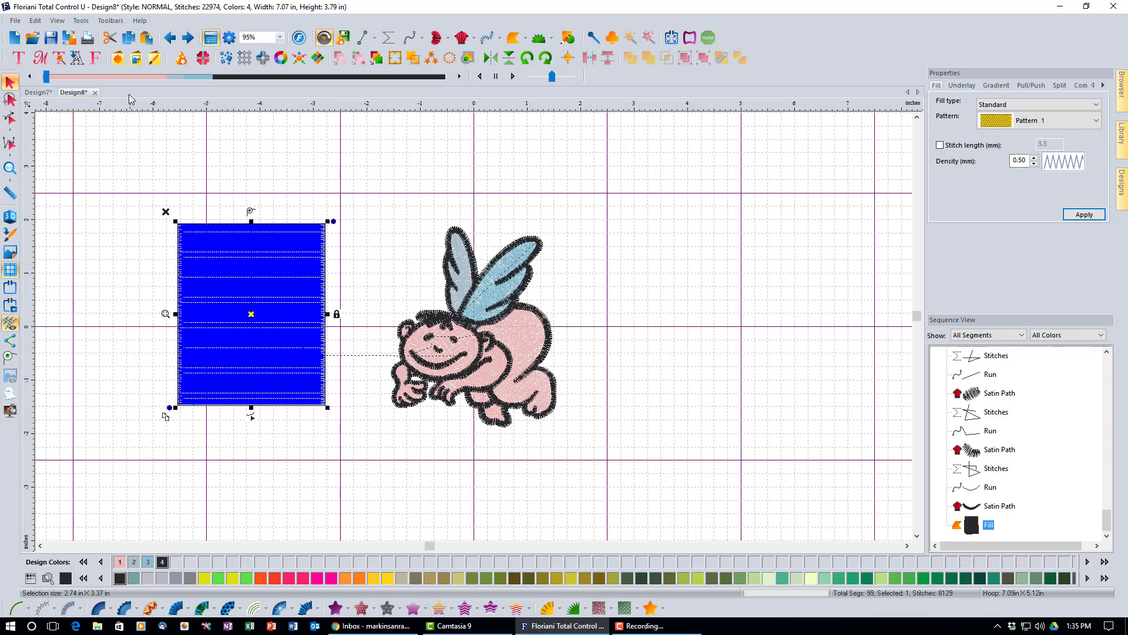
left_click(130, 39)
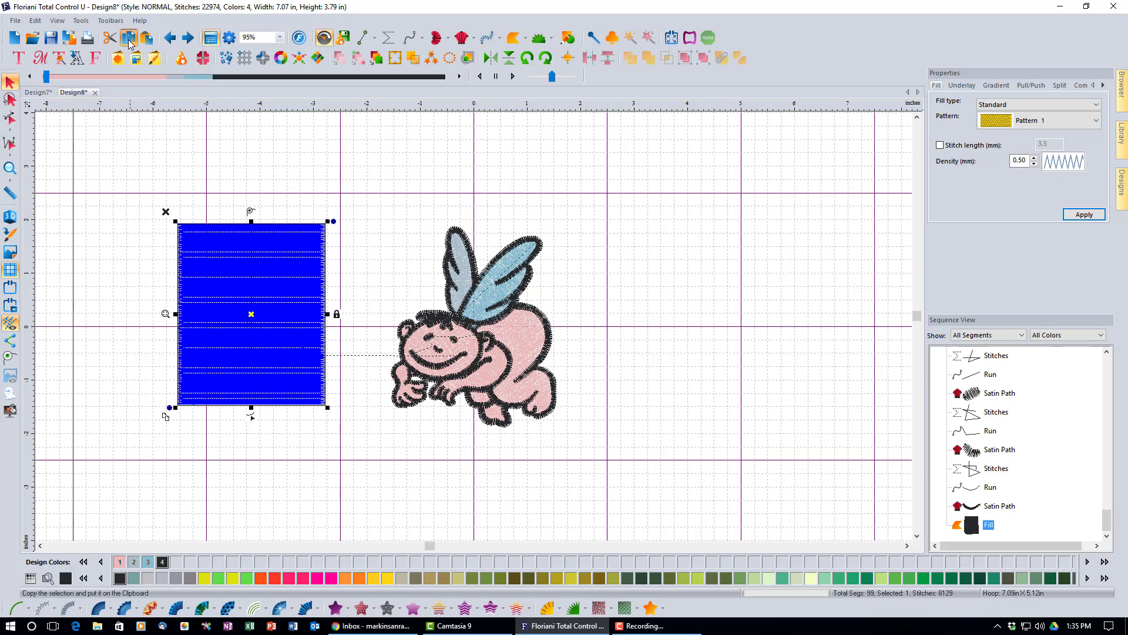
left_click(147, 39)
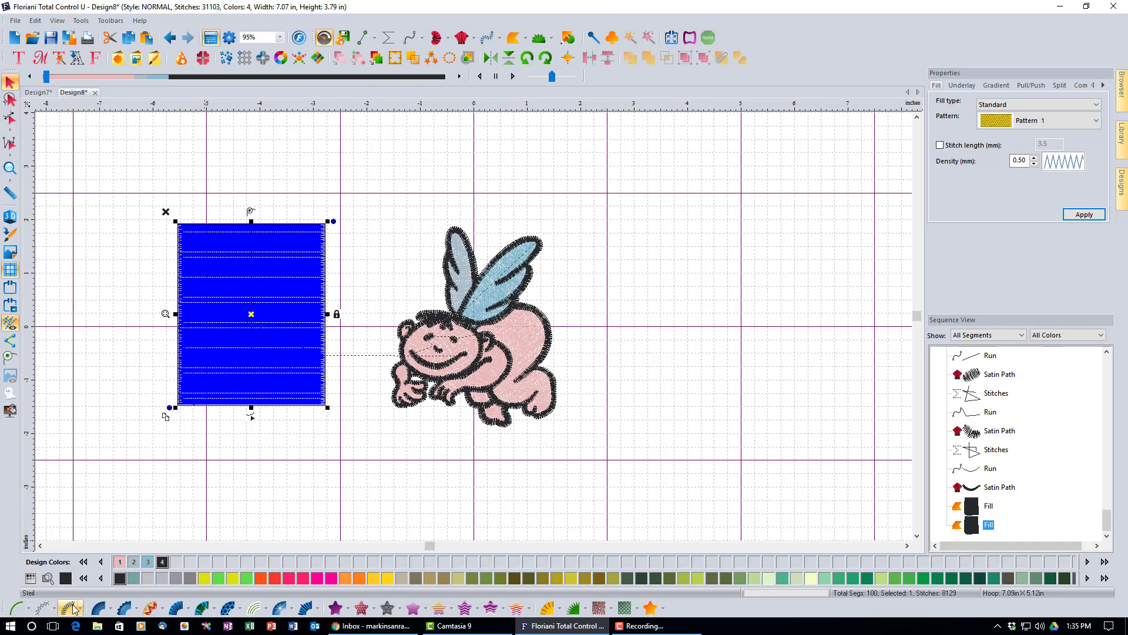
Convert the duplicated rectangle to a 2.5 mm wide steil border and color it Floriani Poly 263 Pale Jade
left_click(19, 606)
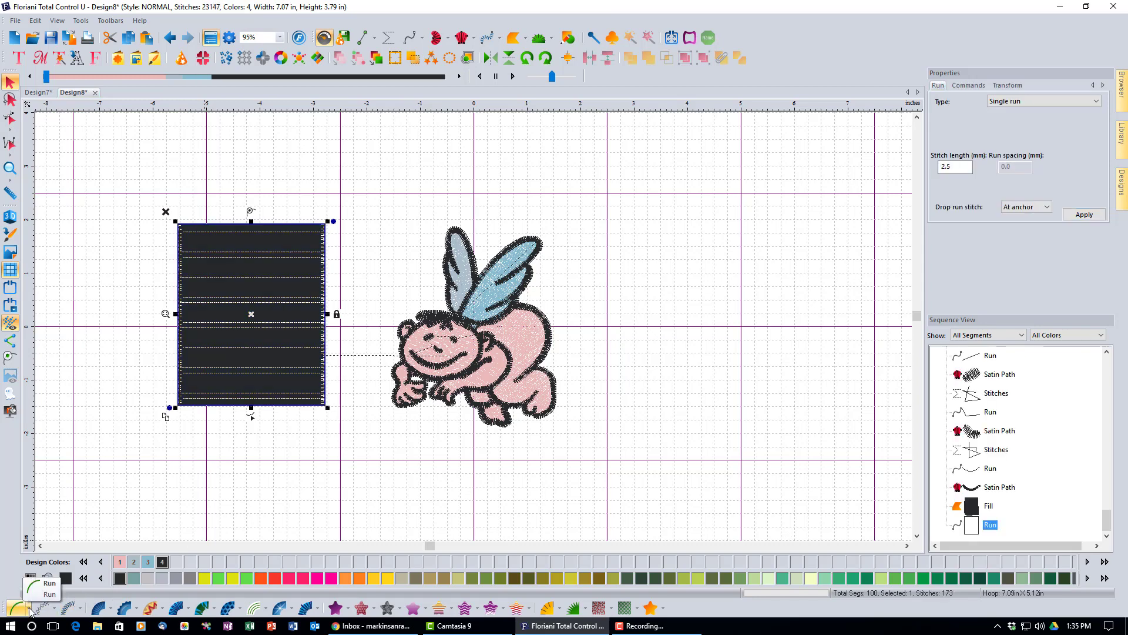
left_click(68, 612)
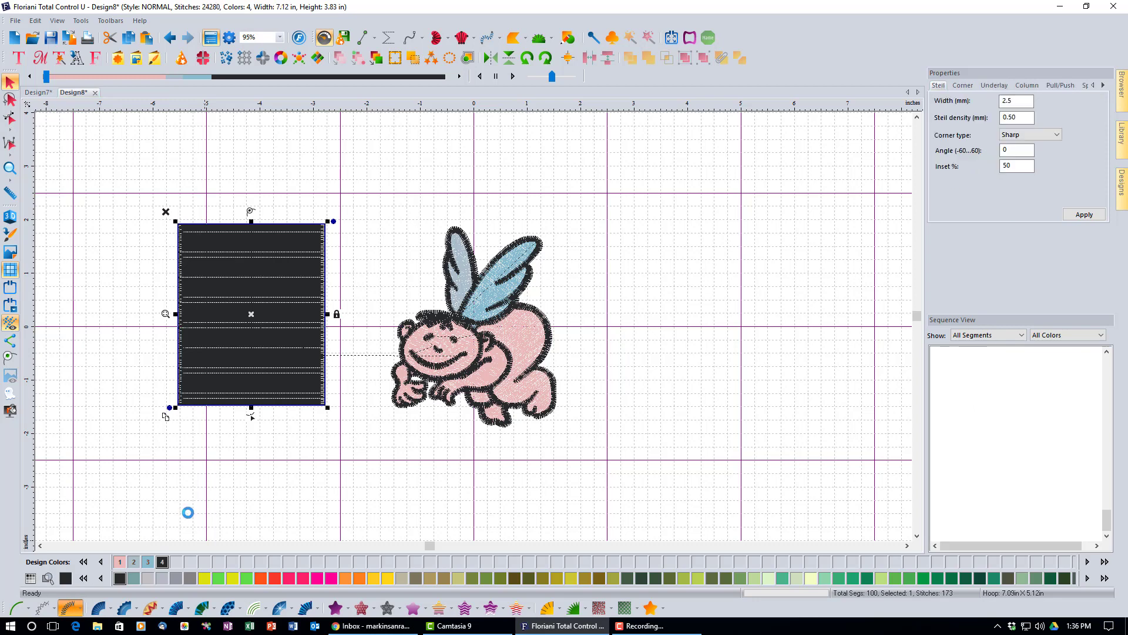
left_click(215, 489)
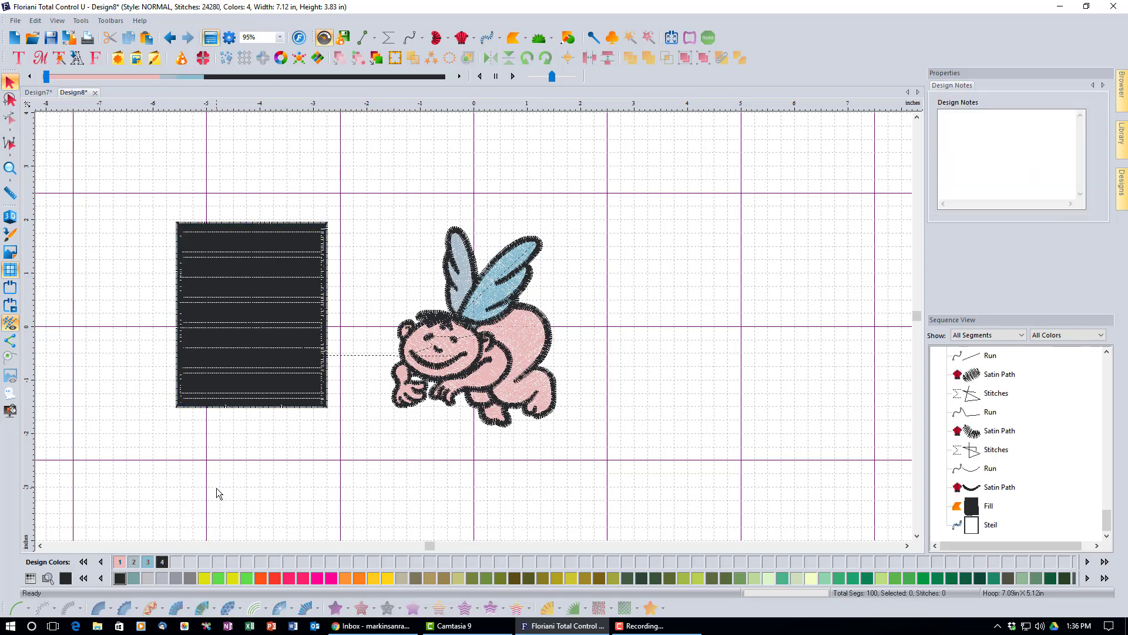
left_click(991, 527)
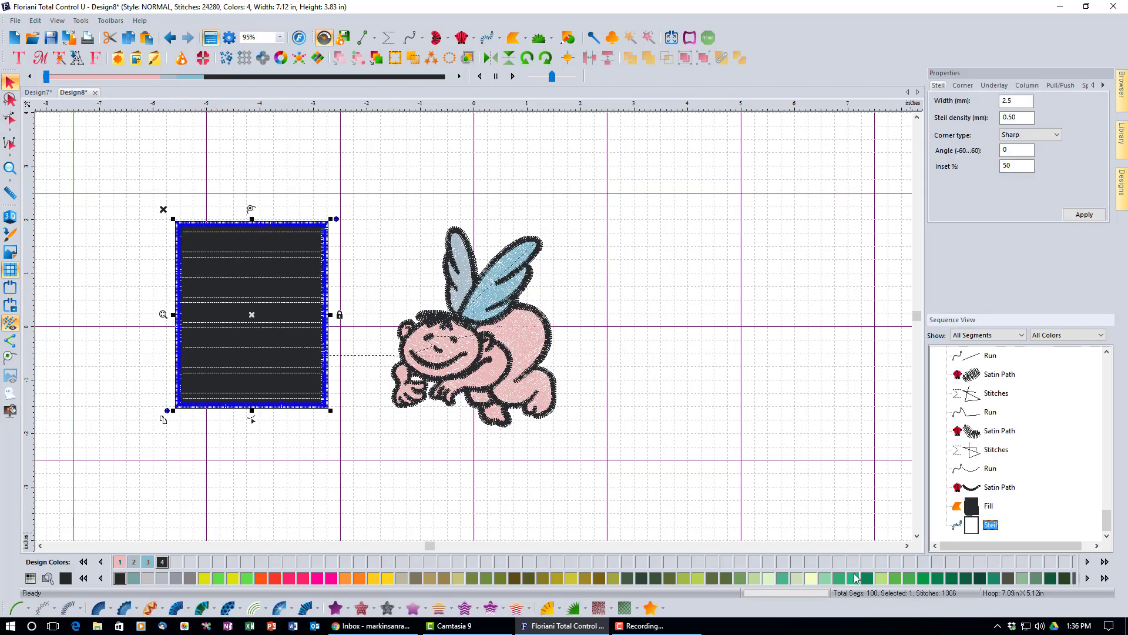
left_click(779, 501)
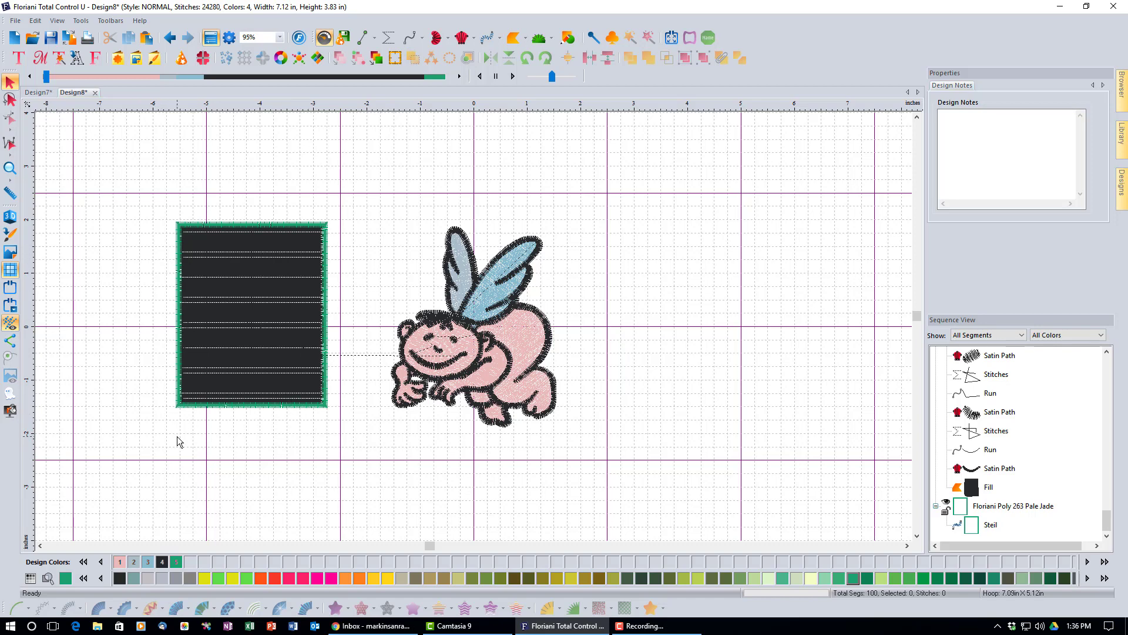
Delete the filled rectangle together with its steil border
left_click_drag(141, 195, 345, 438)
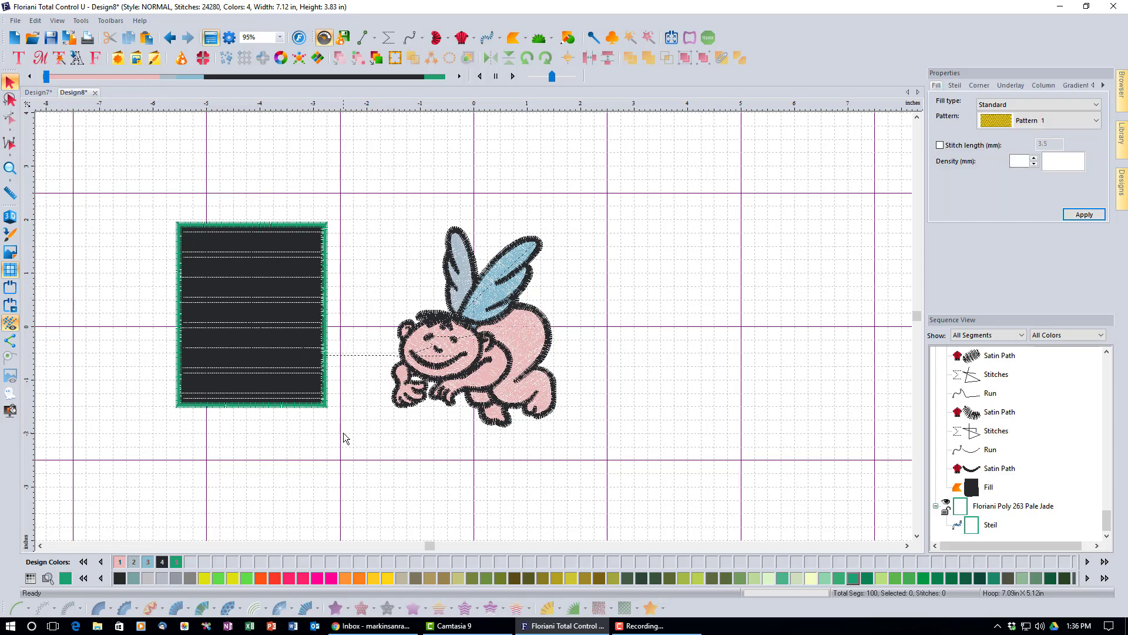
key("Delete")
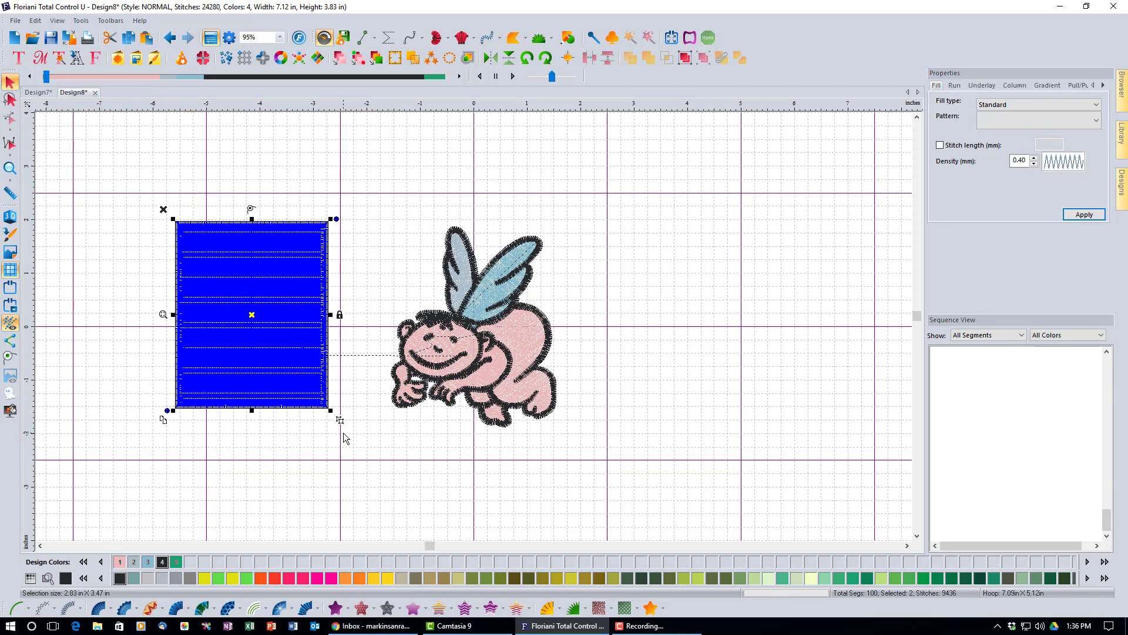
left_click(424, 444)
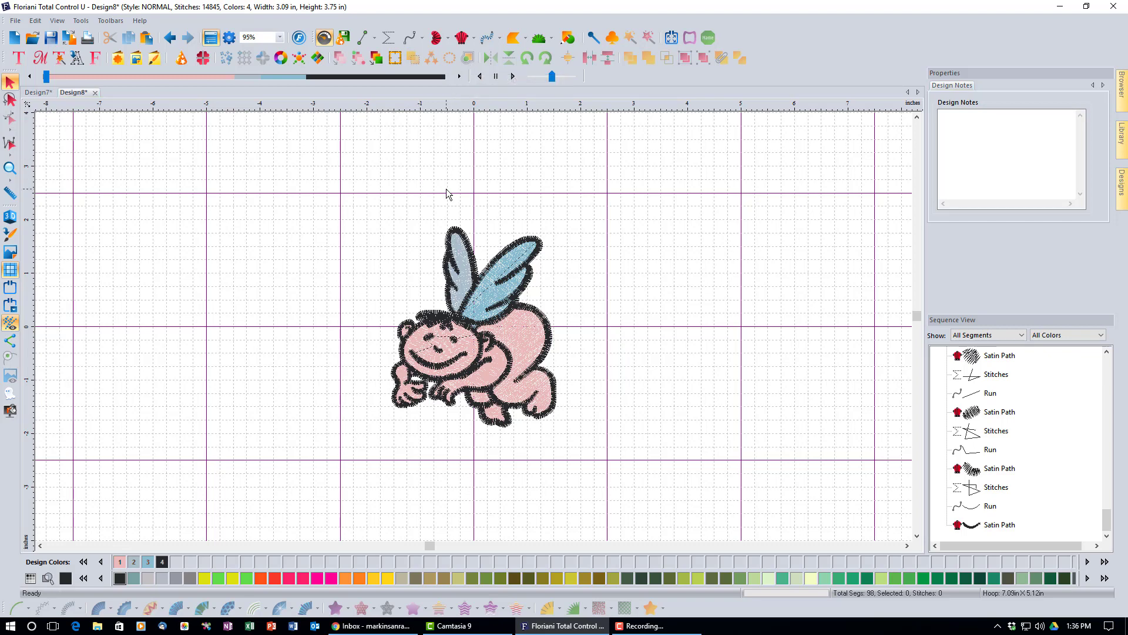
Create cascade outlines with 0.118 in spacing around the entire winged figure design
left_click(507, 341)
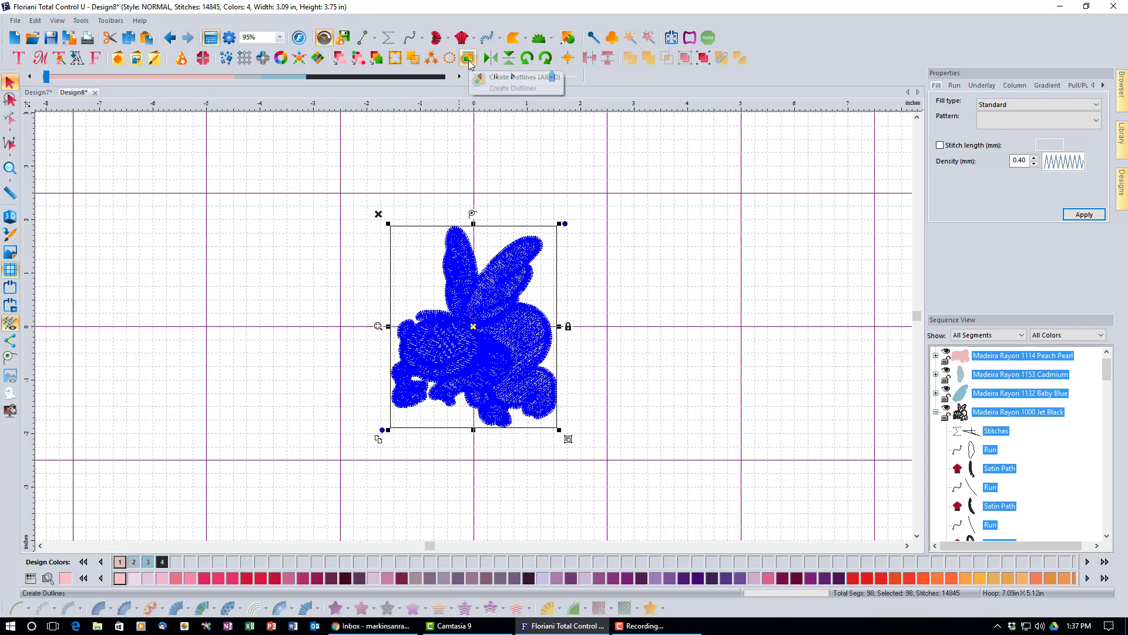
left_click(532, 172)
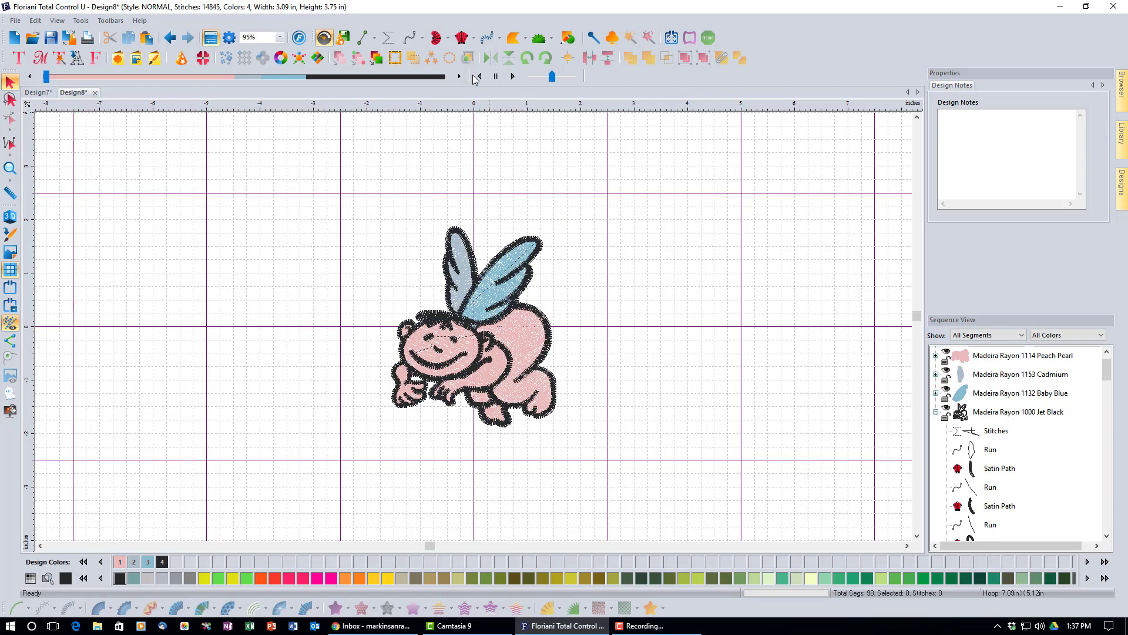
left_click(511, 271)
key("ctrl+a")
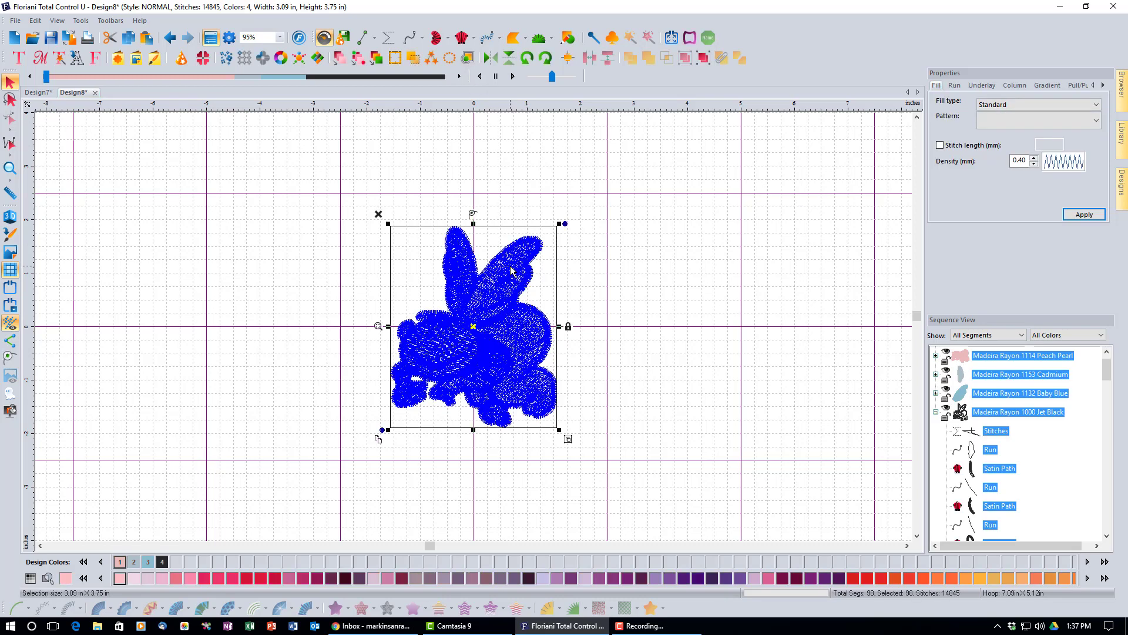
left_click(467, 58)
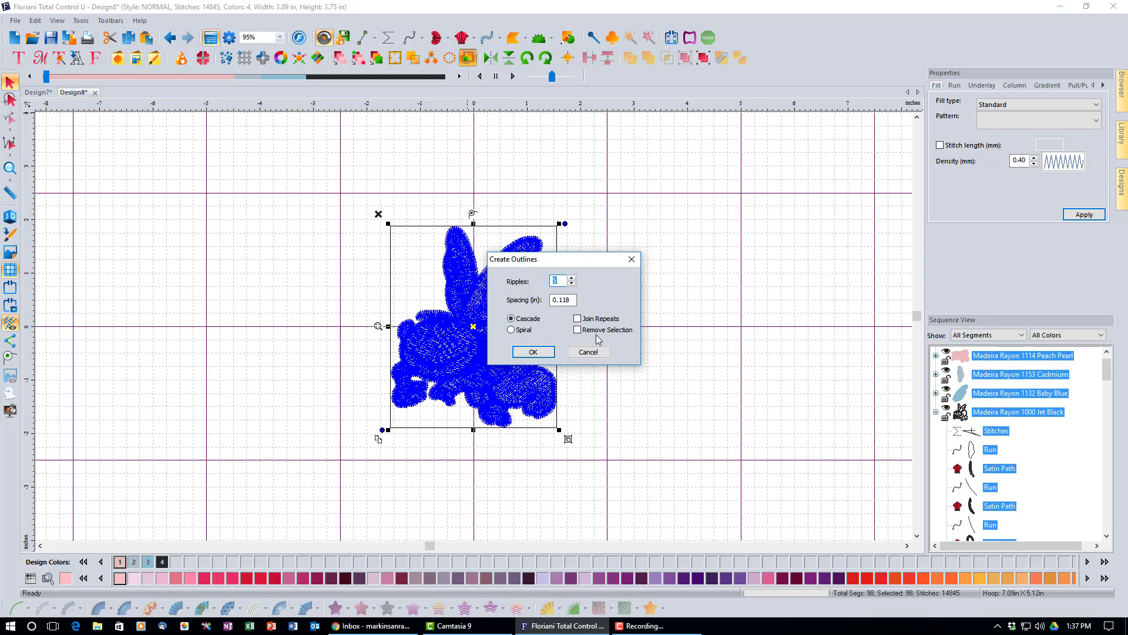
left_click(531, 351)
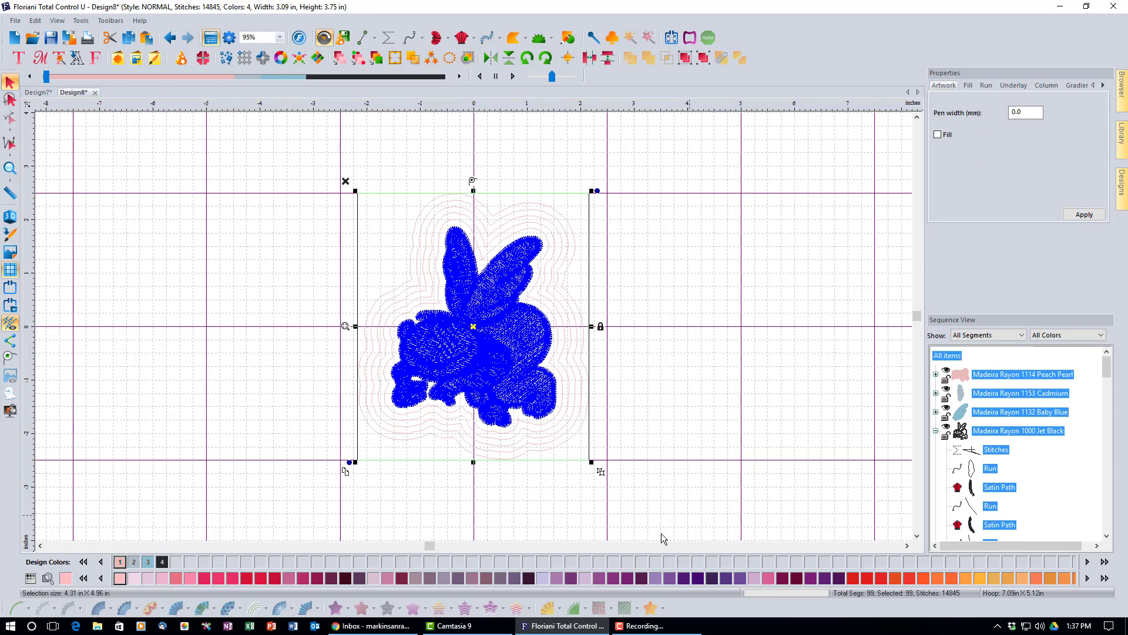
Try recoloring the full selection Floriani Poly 139 Medium Purple and the outlines alone Floriani Poly 6655 Ophelia, undoing each change
left_click(333, 578)
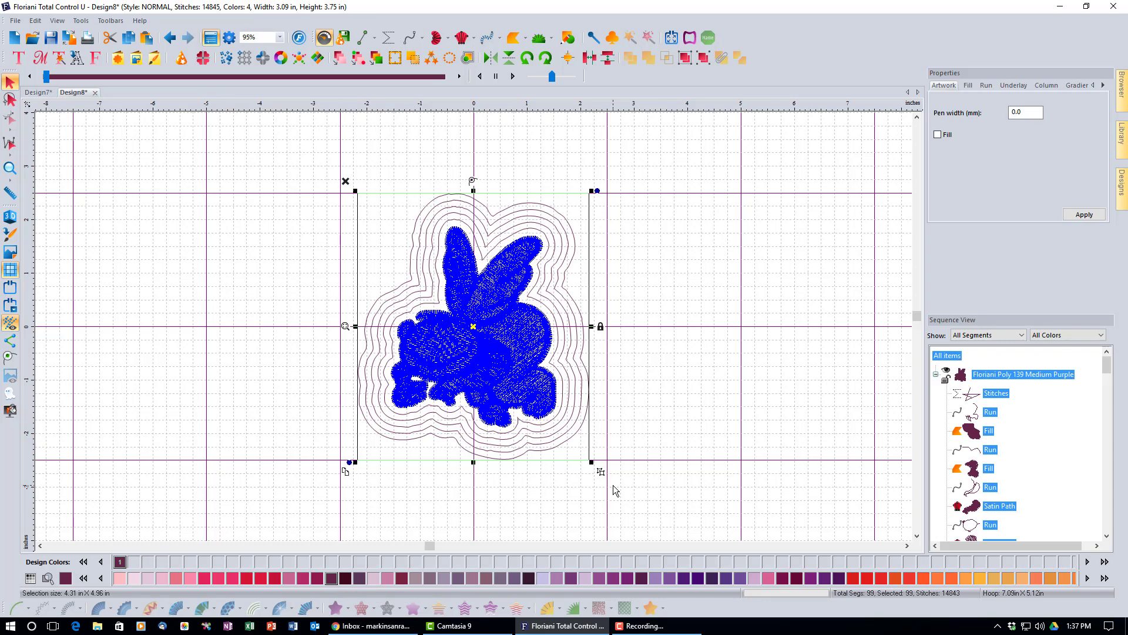
left_click(171, 41)
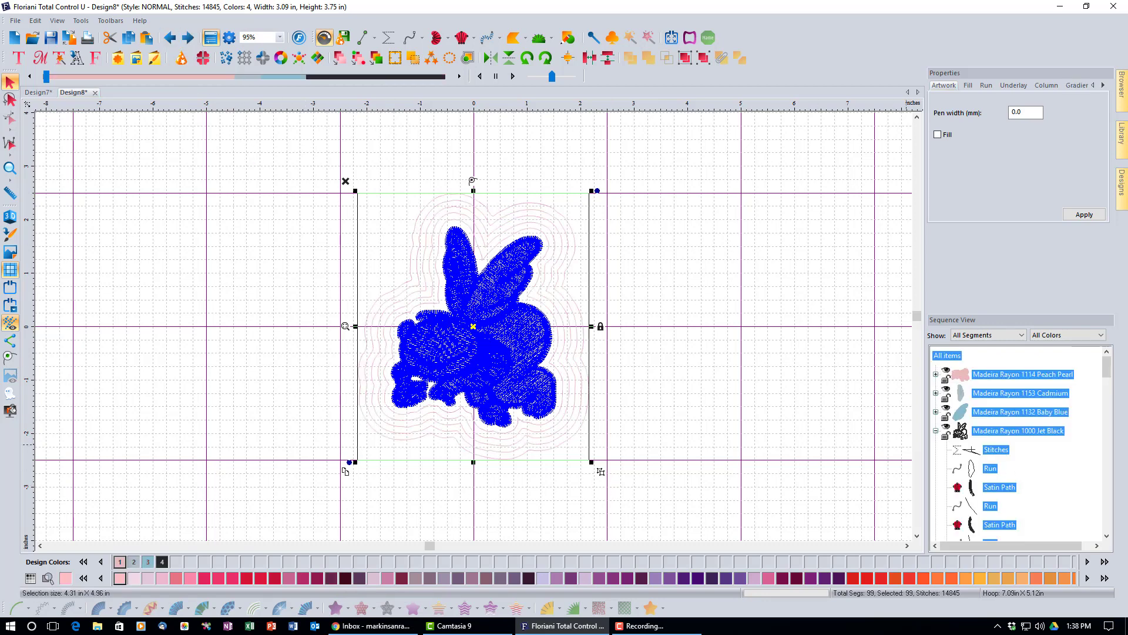
left_click(936, 431)
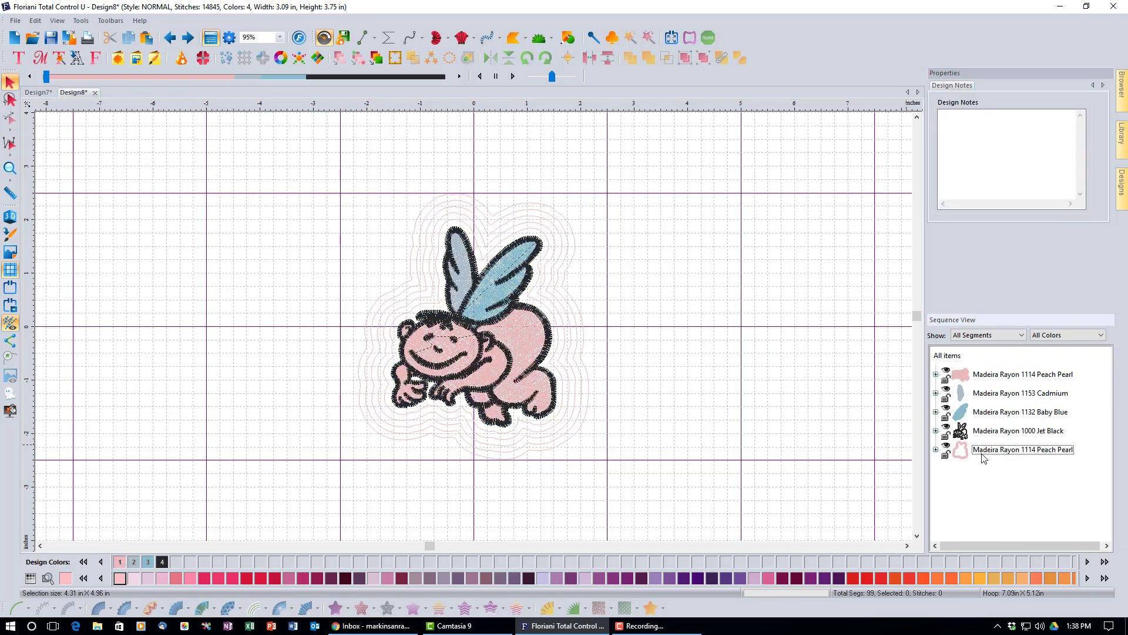
left_click(1008, 452)
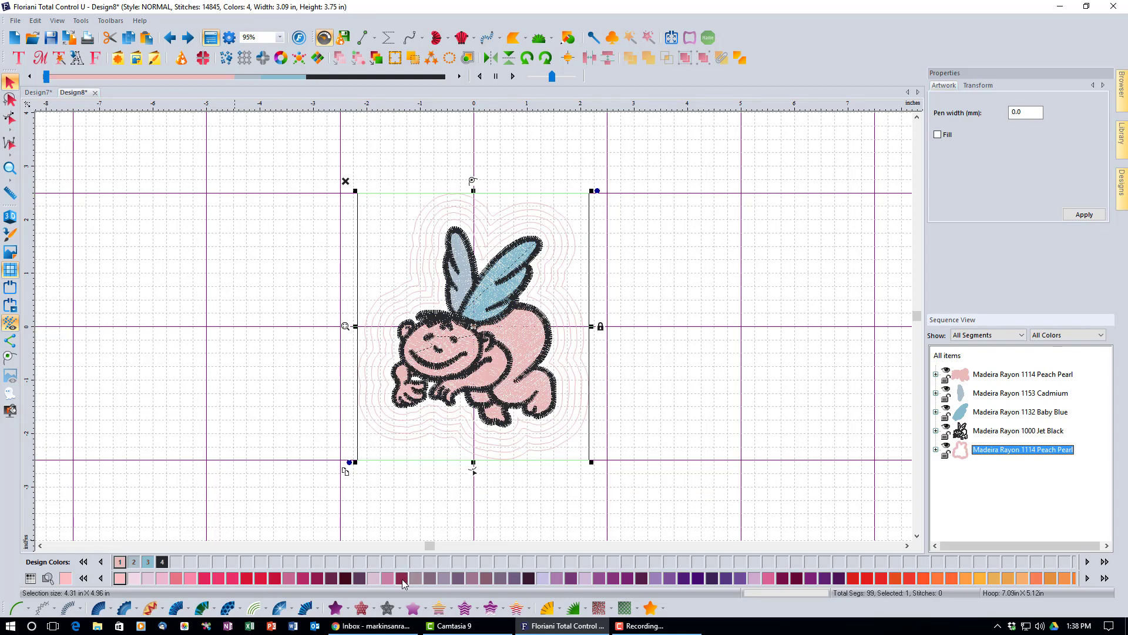
left_click(346, 578)
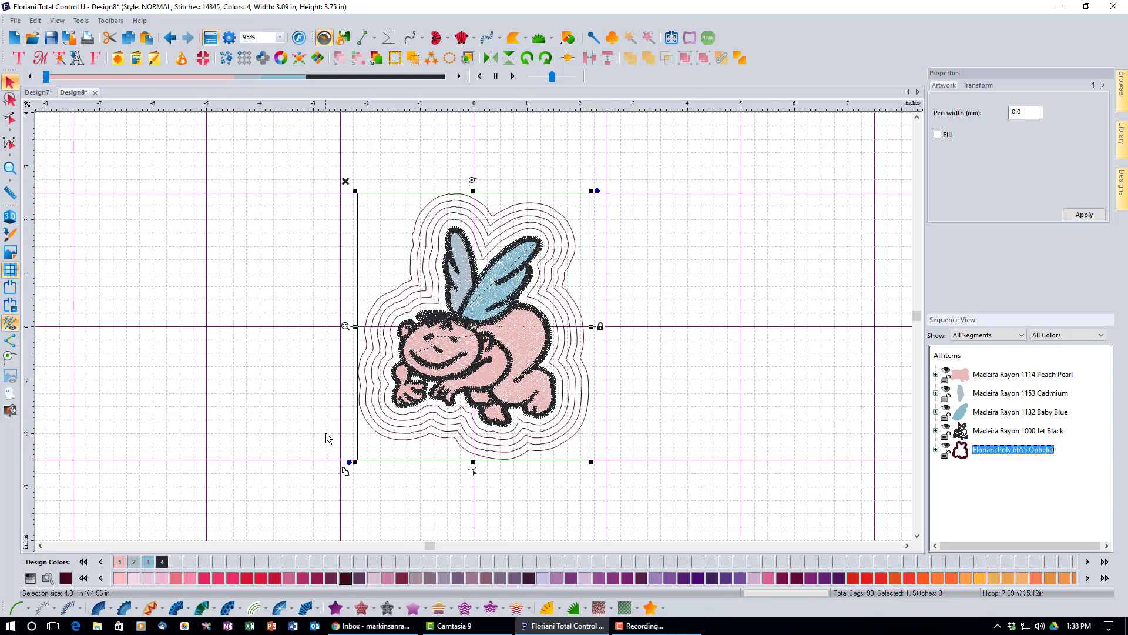
left_click(242, 171)
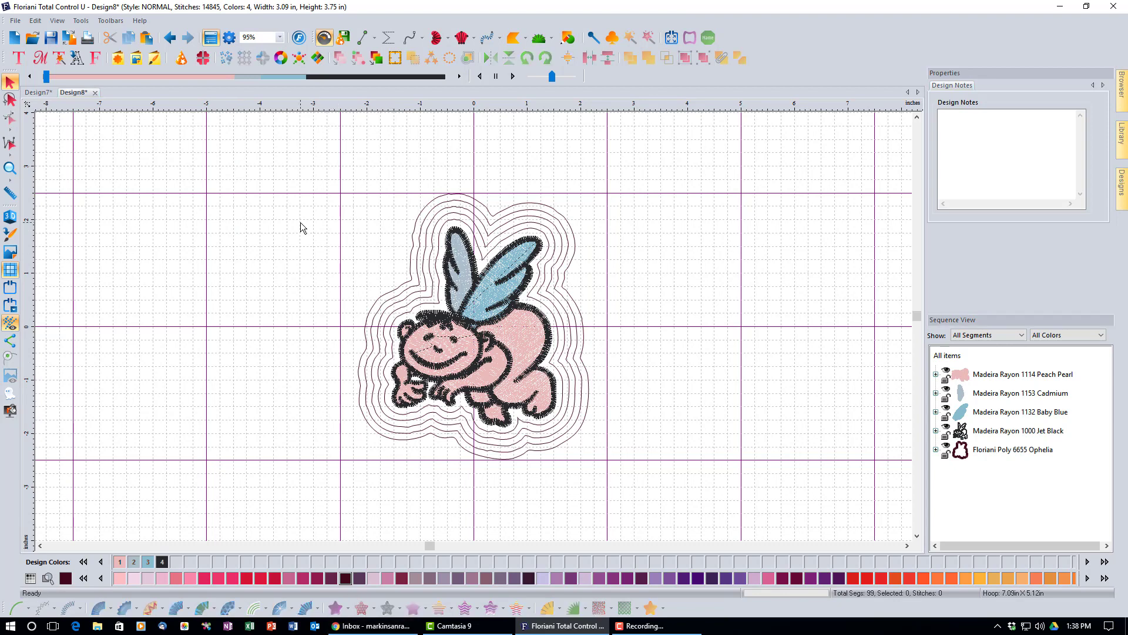
left_click(169, 38)
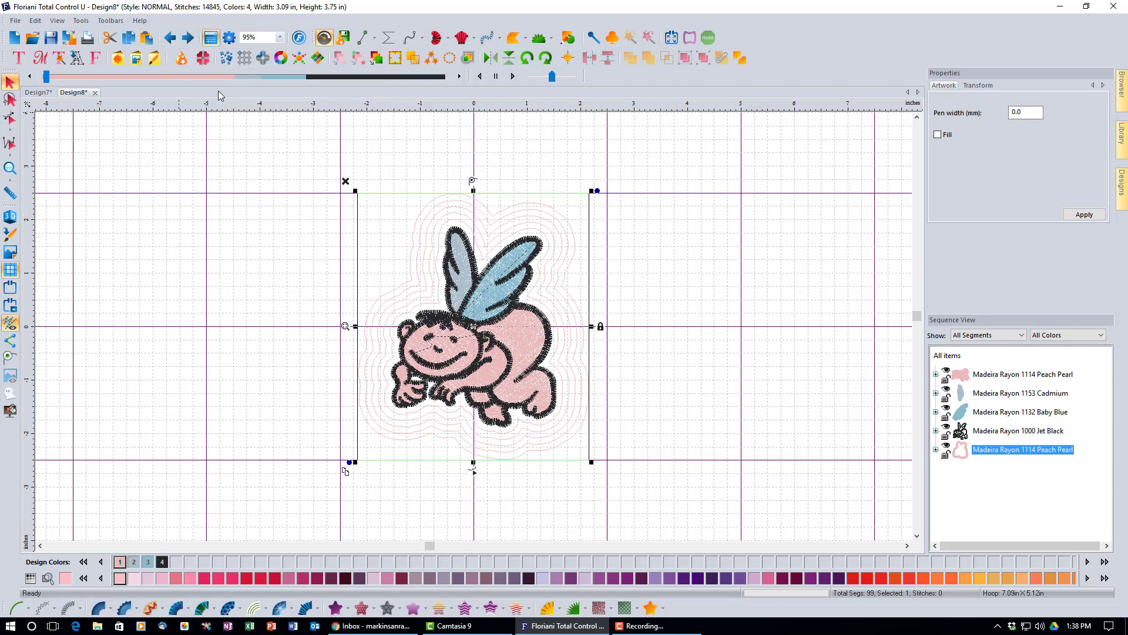
Replace the cascade outlines with spiral outlines spaced 0.118 in around the entire winged figure design
key("Delete")
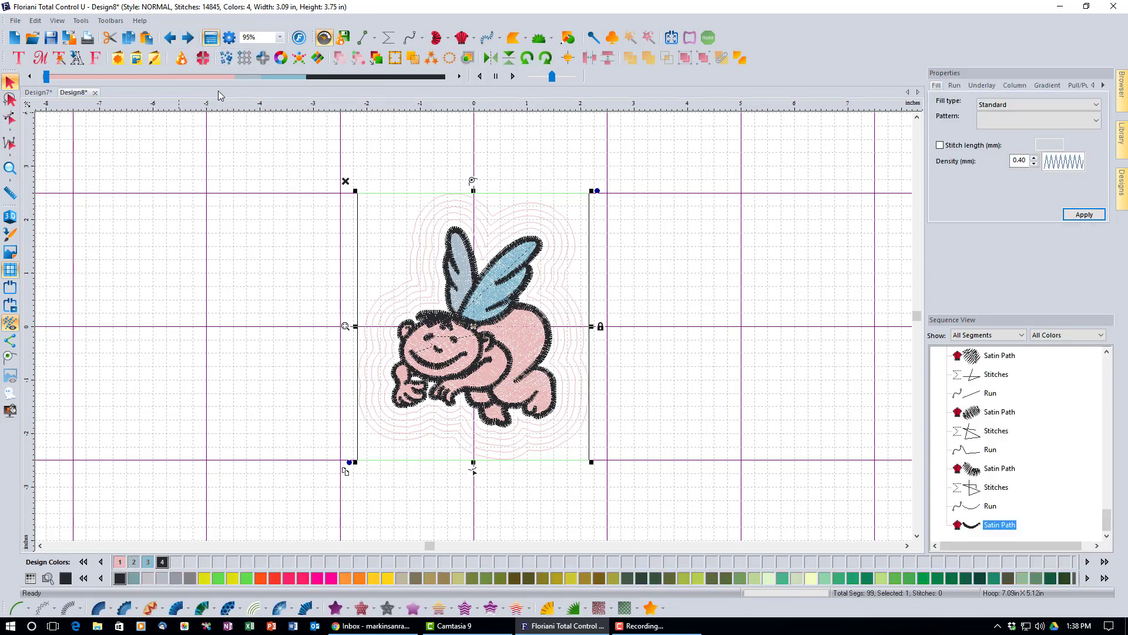
key("ctrl+a")
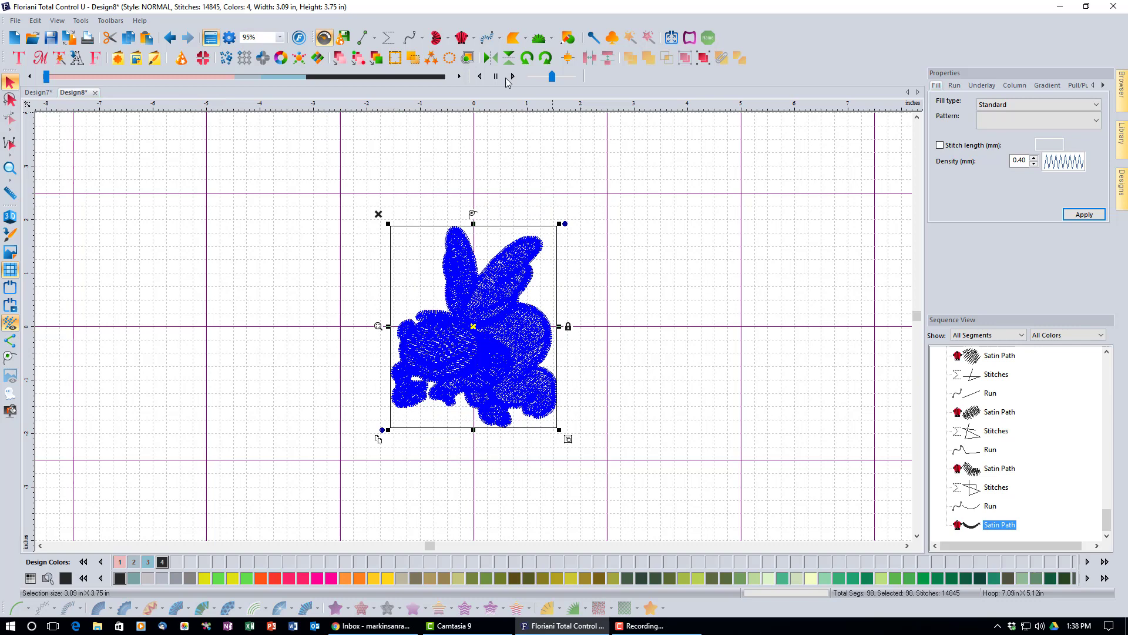
left_click(468, 57)
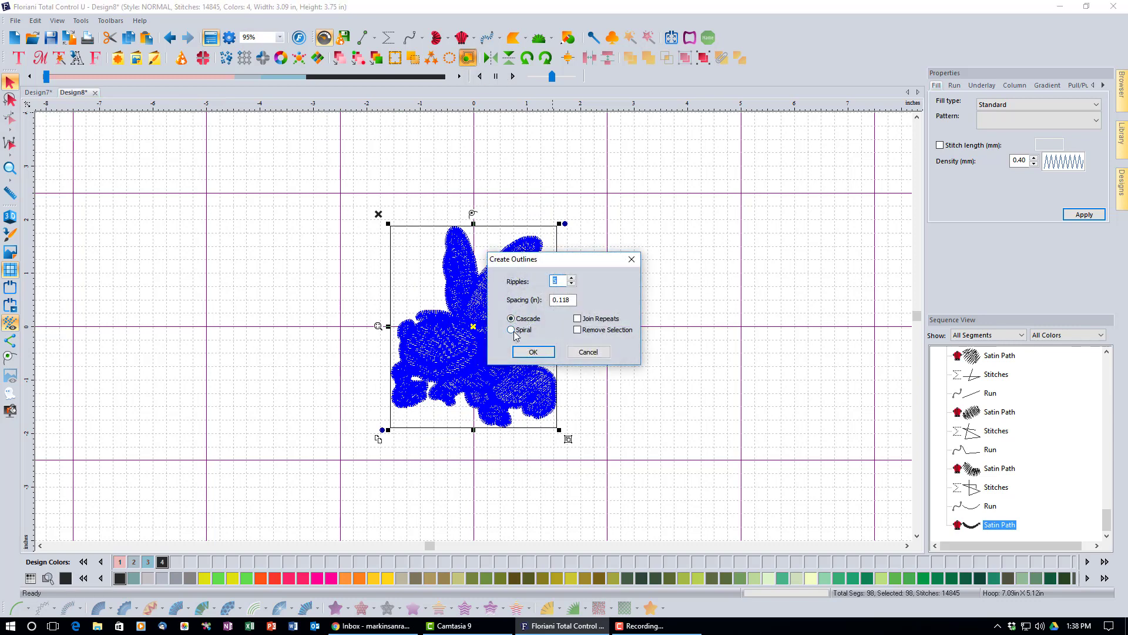
left_click(532, 351)
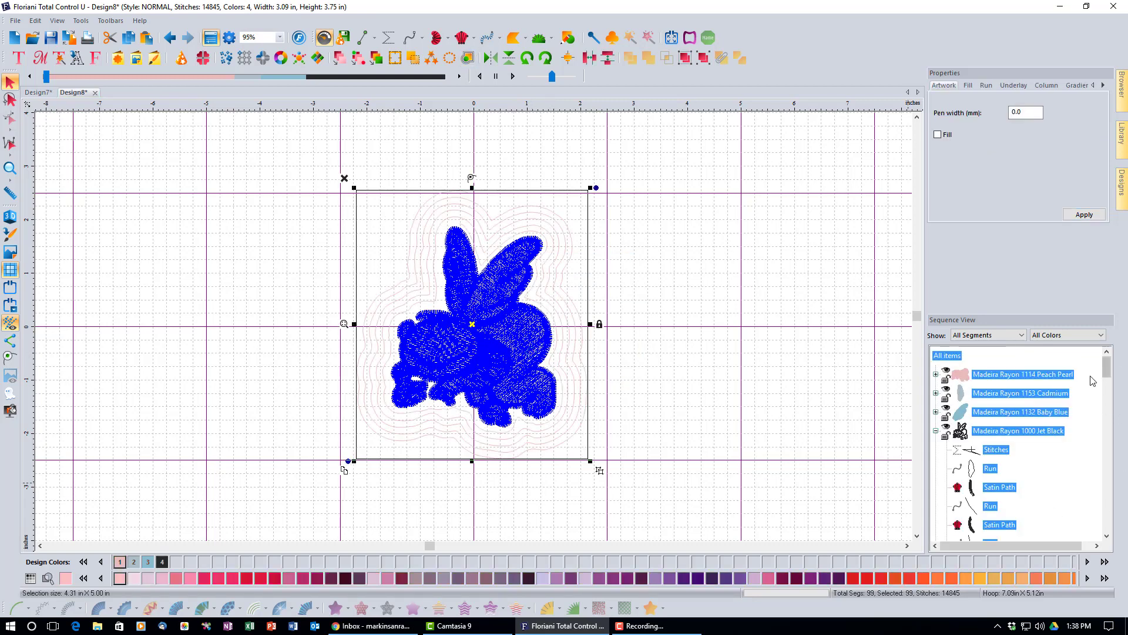
Try recoloring the spiral outlines Floriani Poly 6655 Ophelia, and undo both the recolor and the outlines
left_click_drag(1107, 380, 1107, 523)
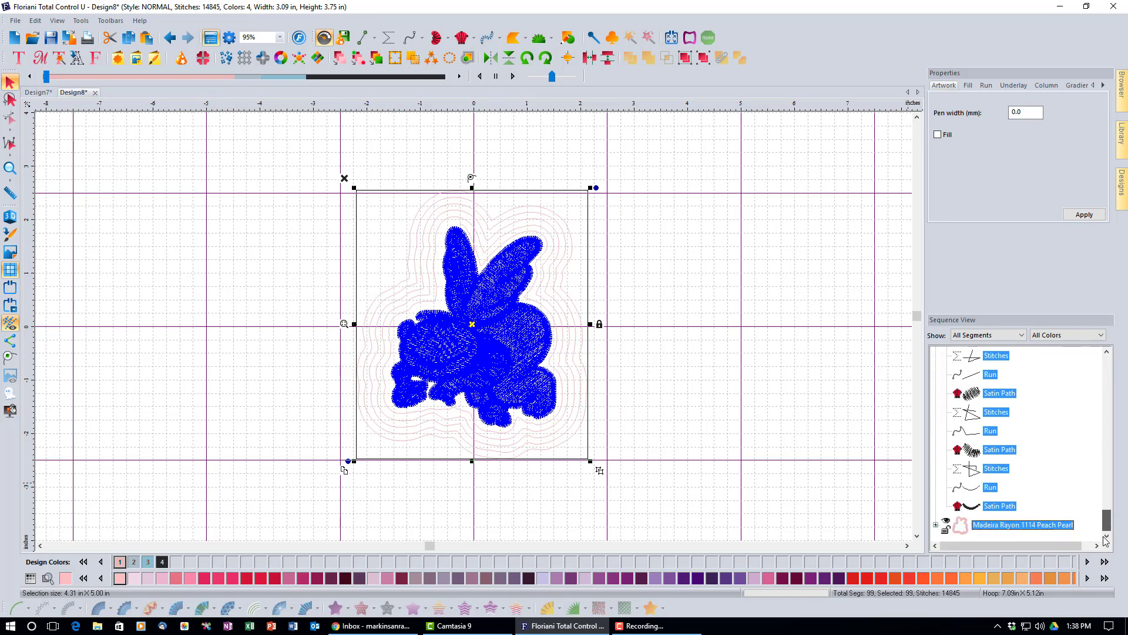
left_click(1034, 525)
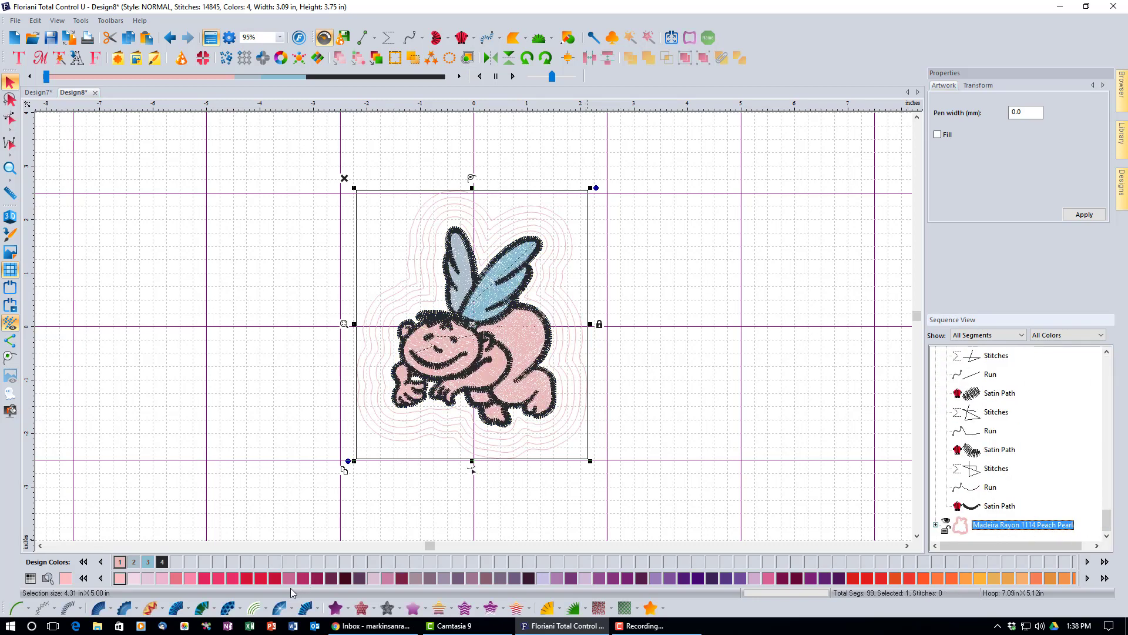
left_click(346, 579)
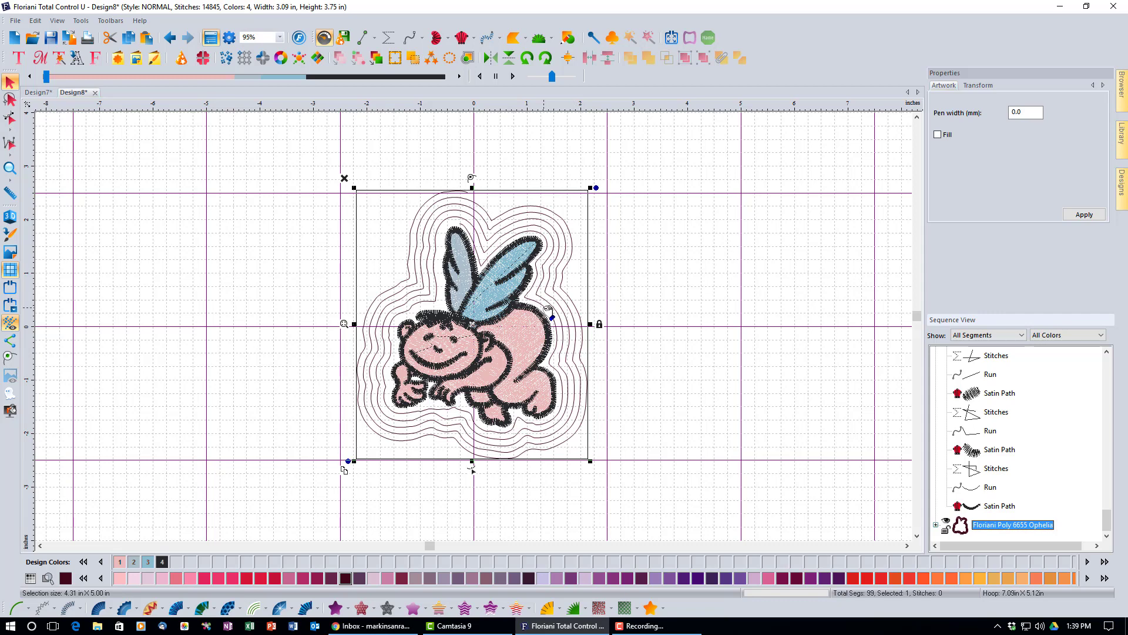
left_click(170, 38)
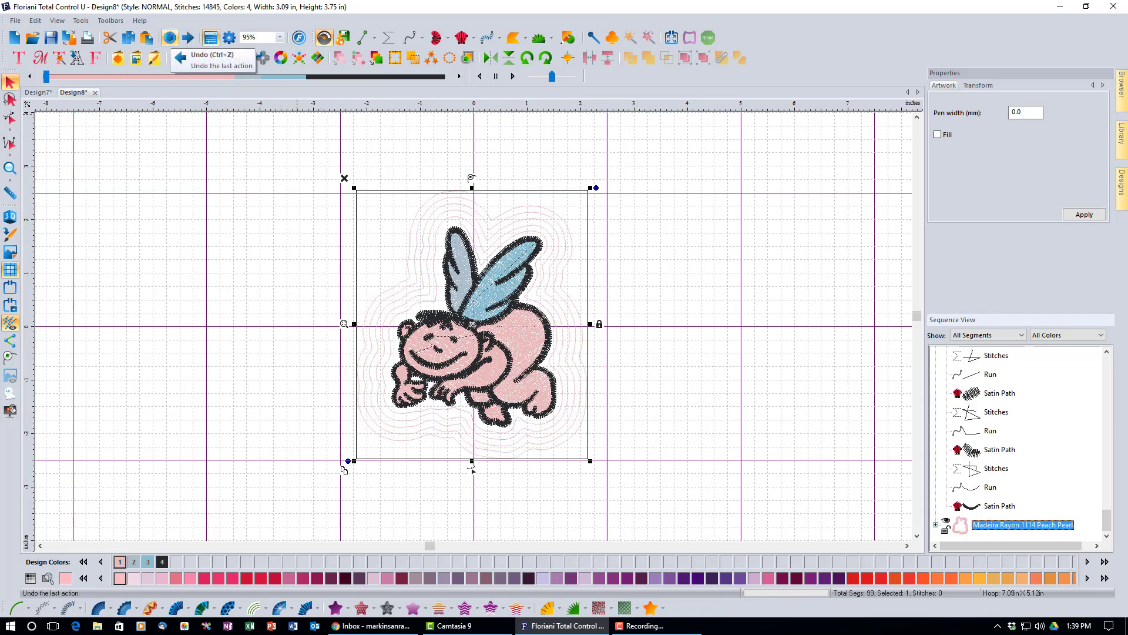
left_click(170, 37)
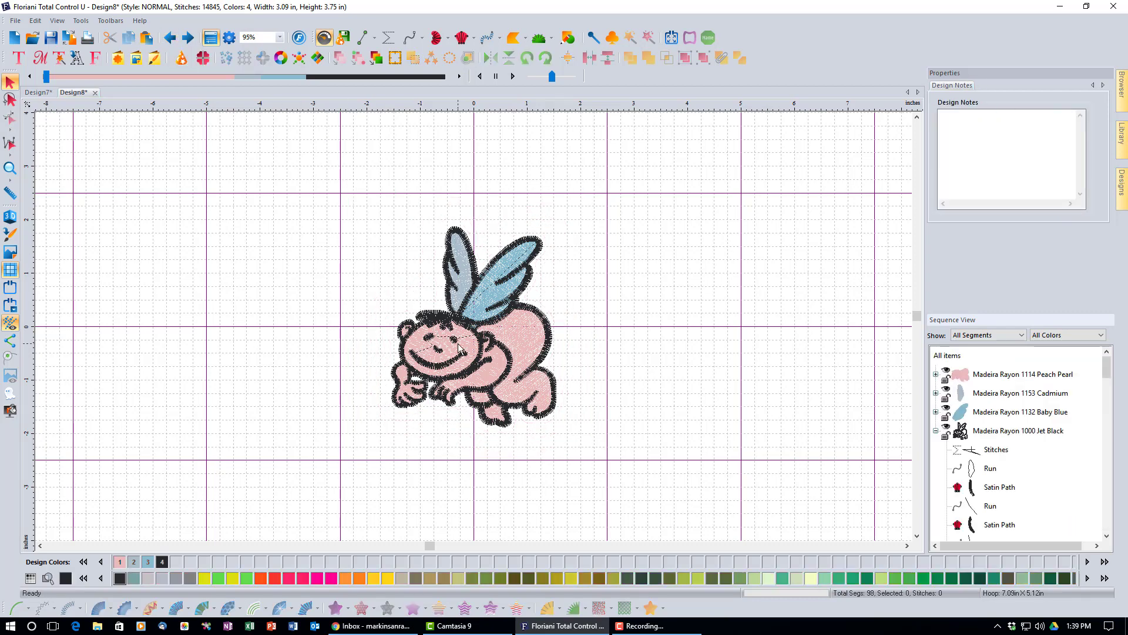
key("ctrl+v")
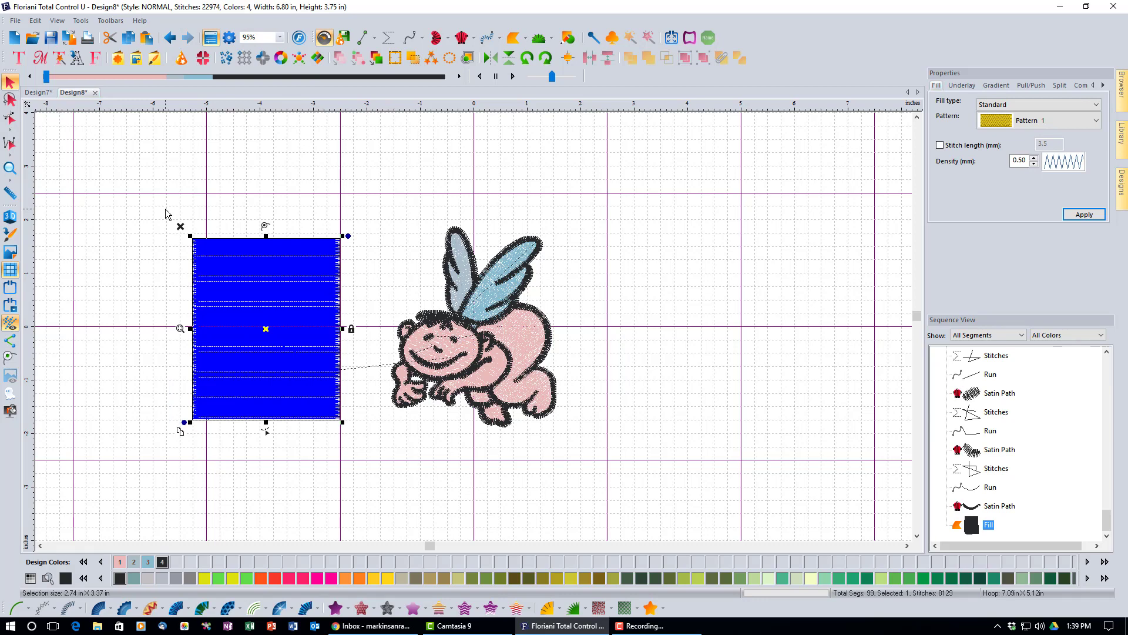
left_click_drag(143, 195, 365, 461)
key("Delete")
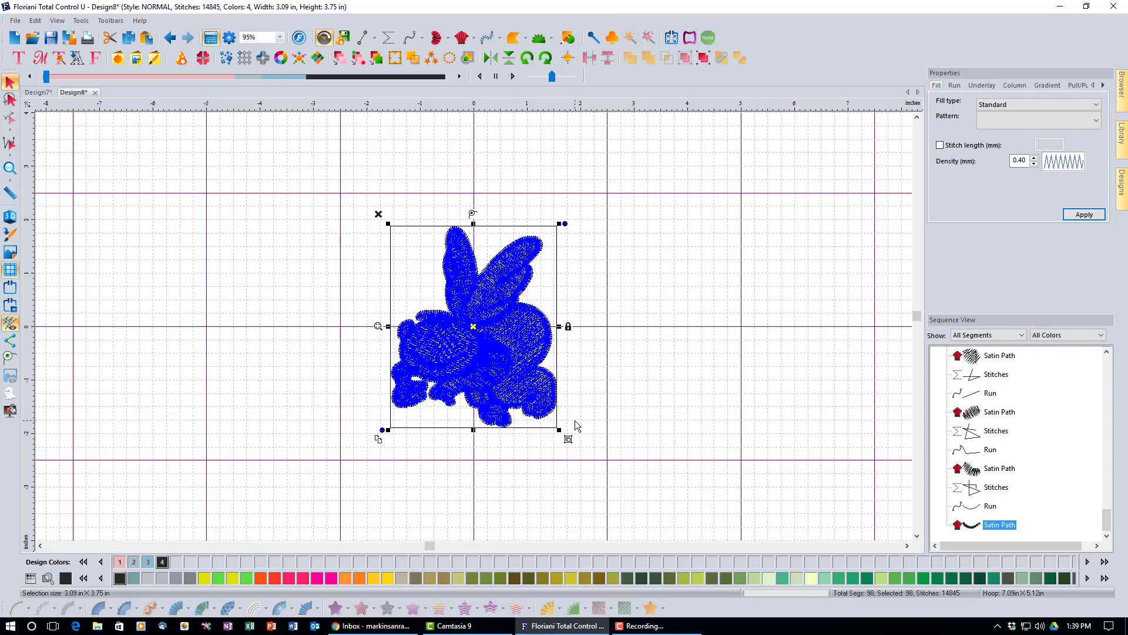
Create a single cascade outline with 0.118 in spacing around the entire winged figure design
left_click(468, 58)
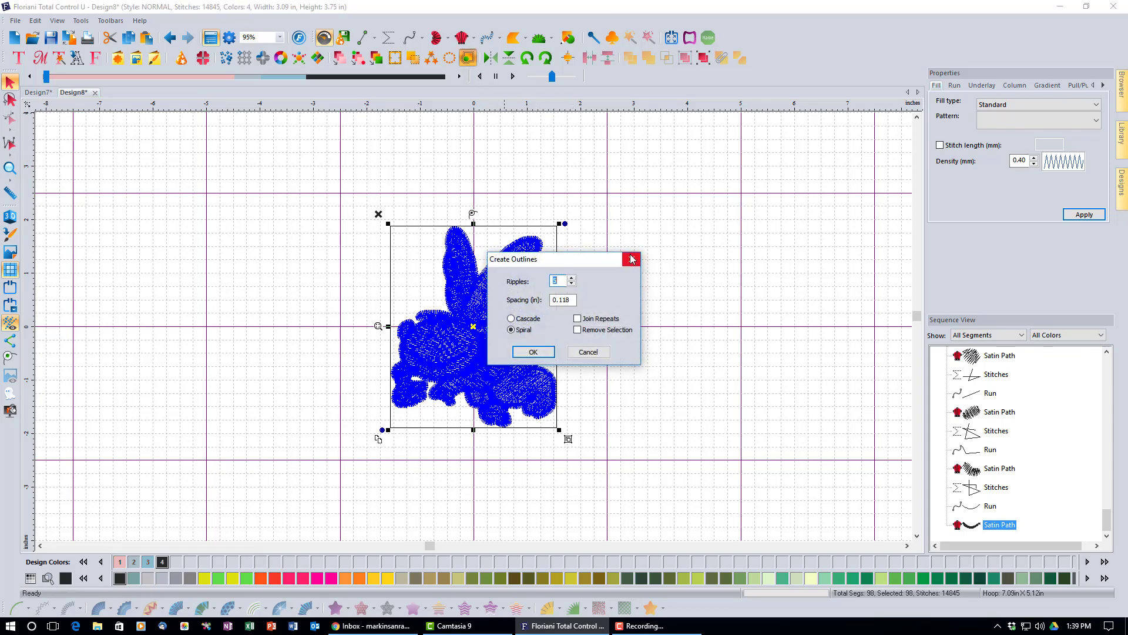
left_click(571, 284)
left_click(513, 319)
left_click(536, 352)
left_click(548, 355)
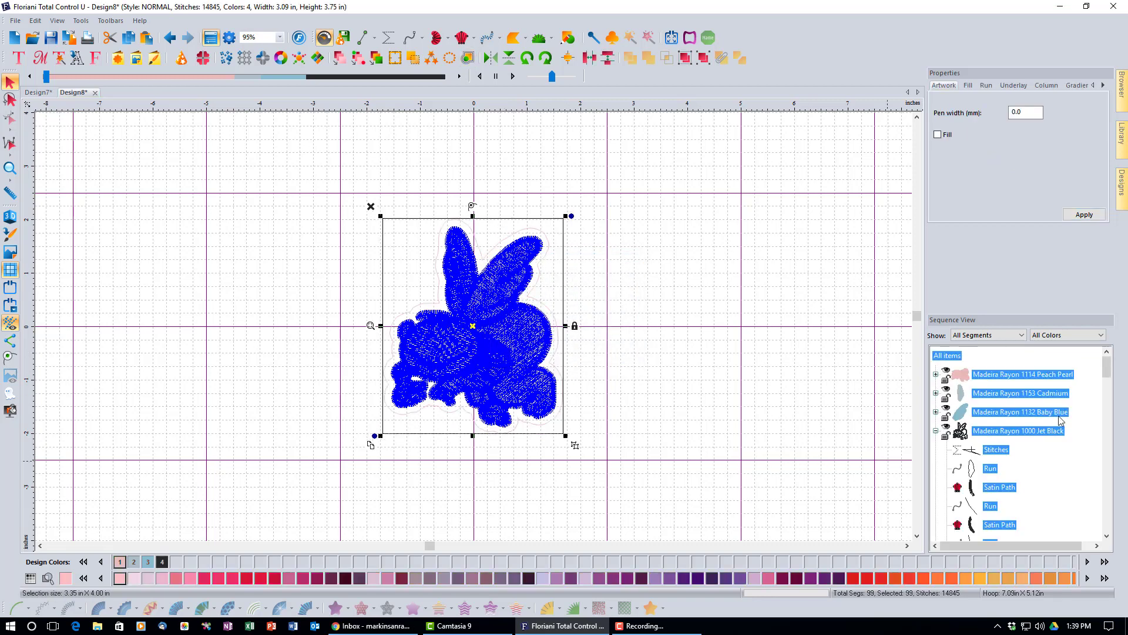
Recolor only the new outline artwork to Floriani Poly 6655 Ophelia
left_click_drag(1107, 367, 1115, 534)
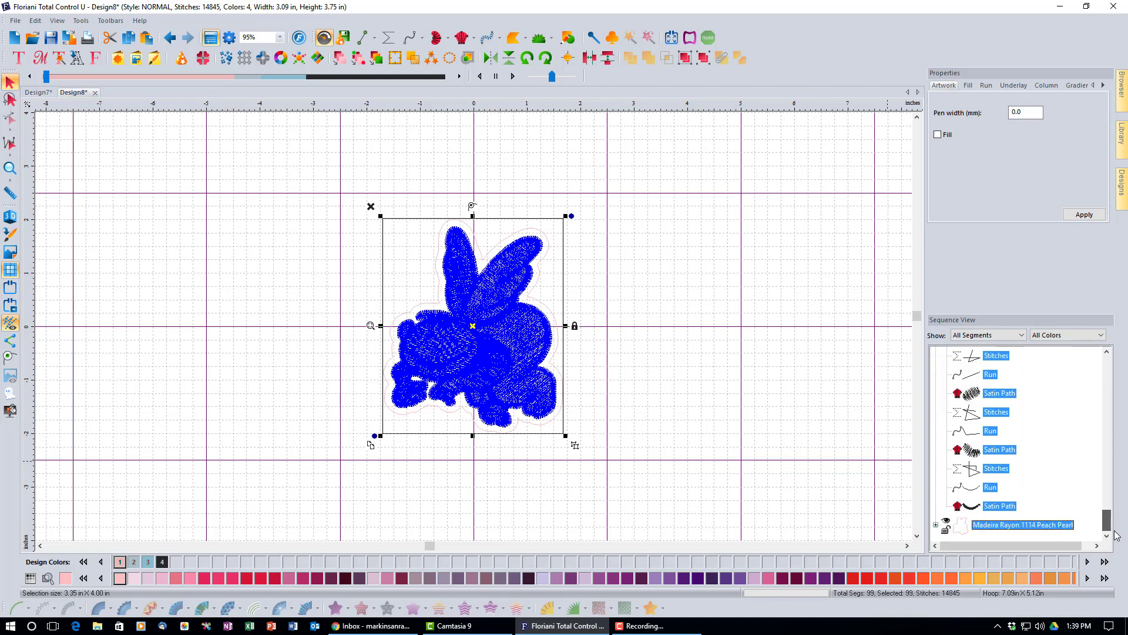
left_click(1065, 526)
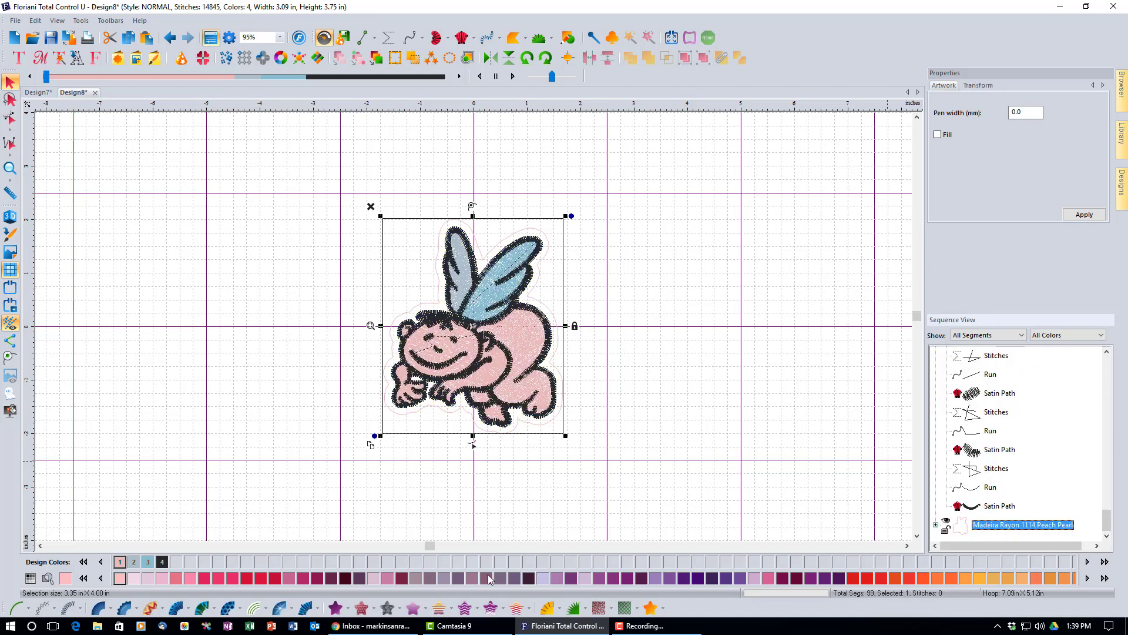
left_click(346, 578)
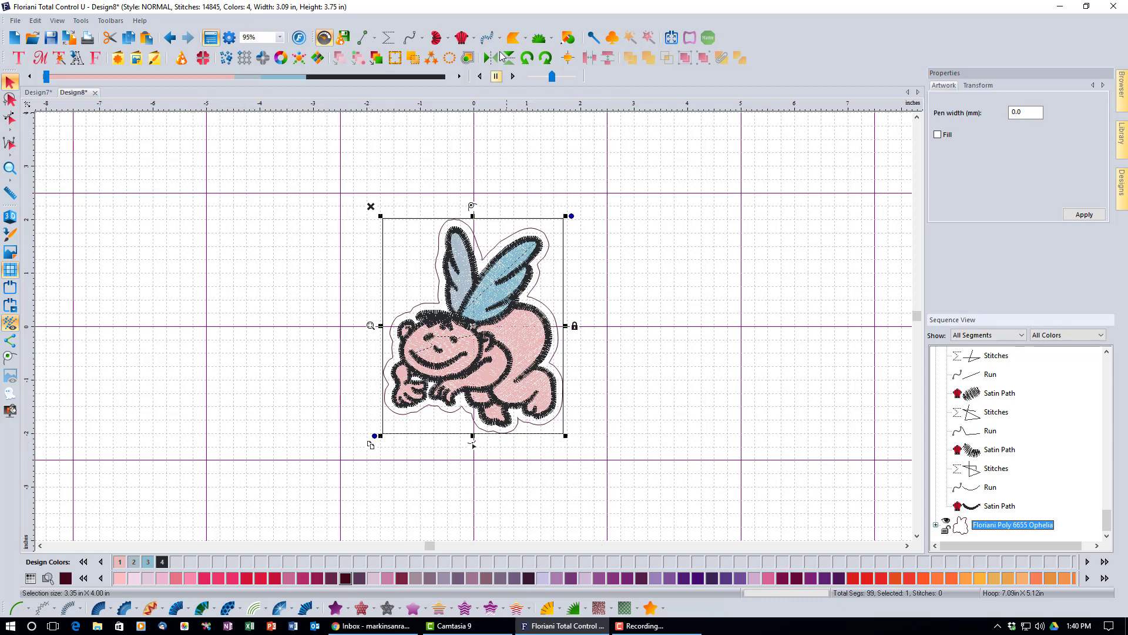
Draw a rectangle about 5.92 by 6.97 in around the outlined figure and combine it with the outline artwork
left_click(567, 40)
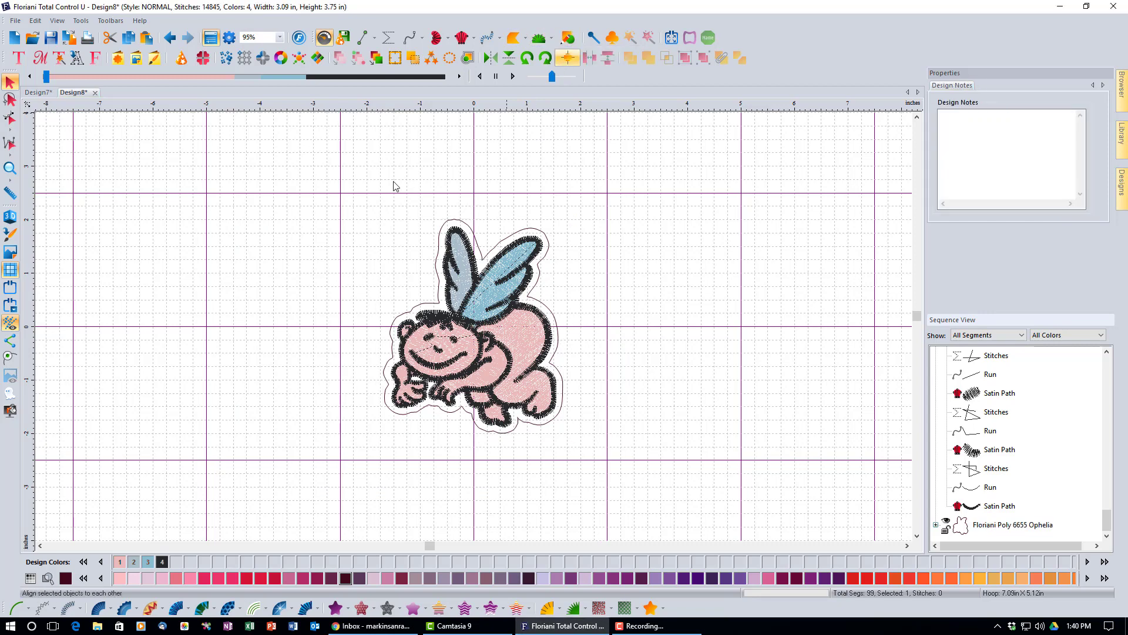
left_click_drag(312, 133, 629, 504)
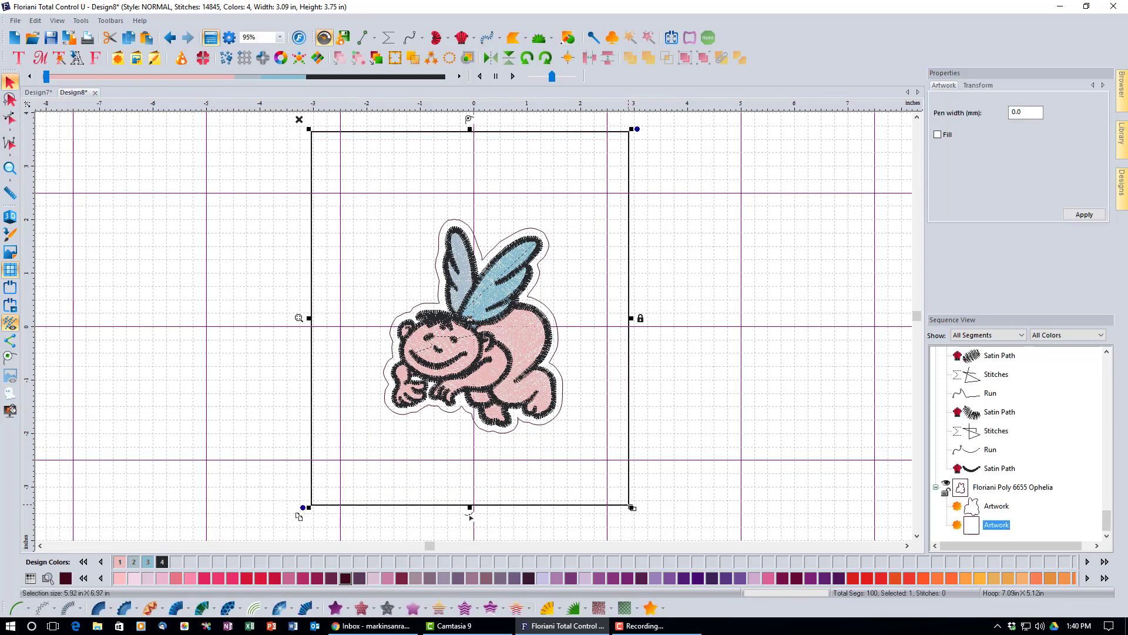
left_click(1001, 488)
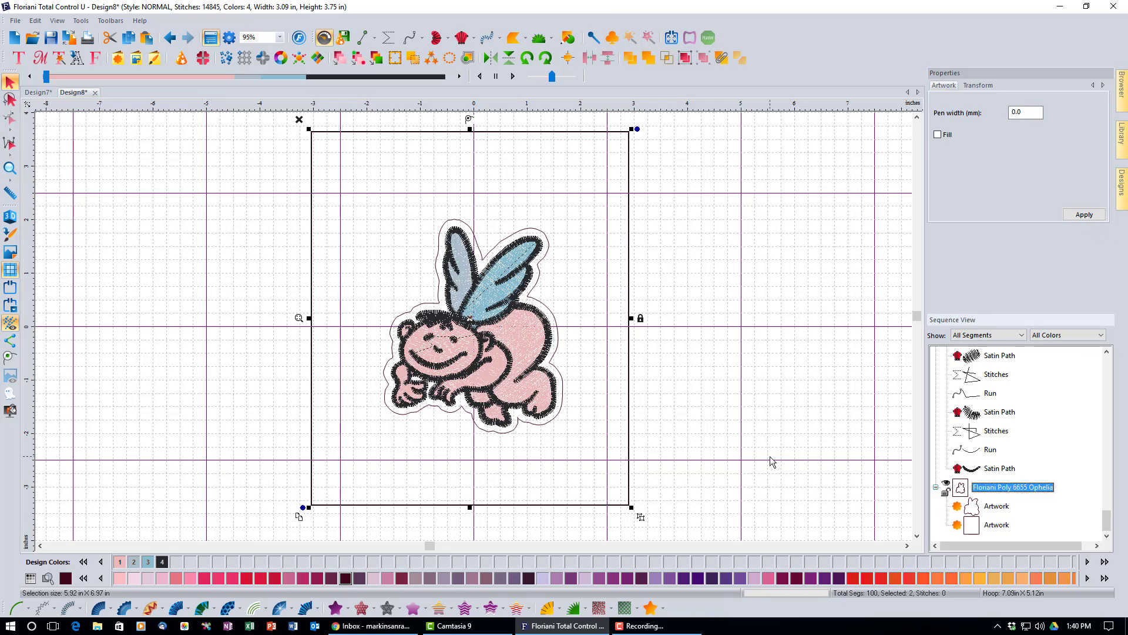
left_click(722, 59)
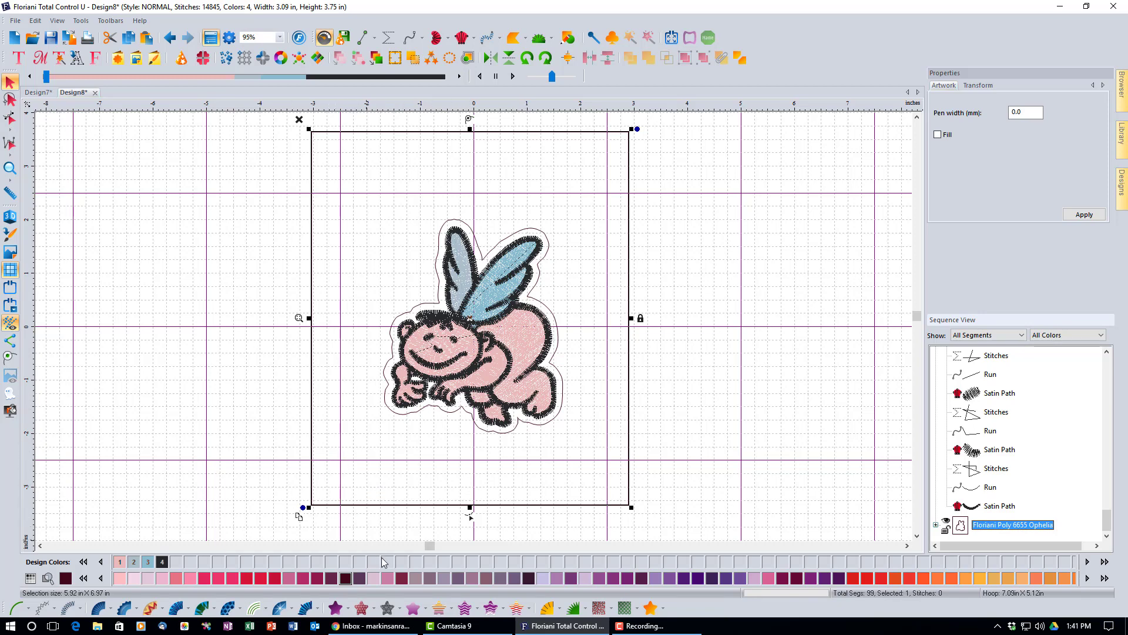
Fill the area between the rectangle and the figure's outline with a motif fill, and clear the selection
left_click(388, 610)
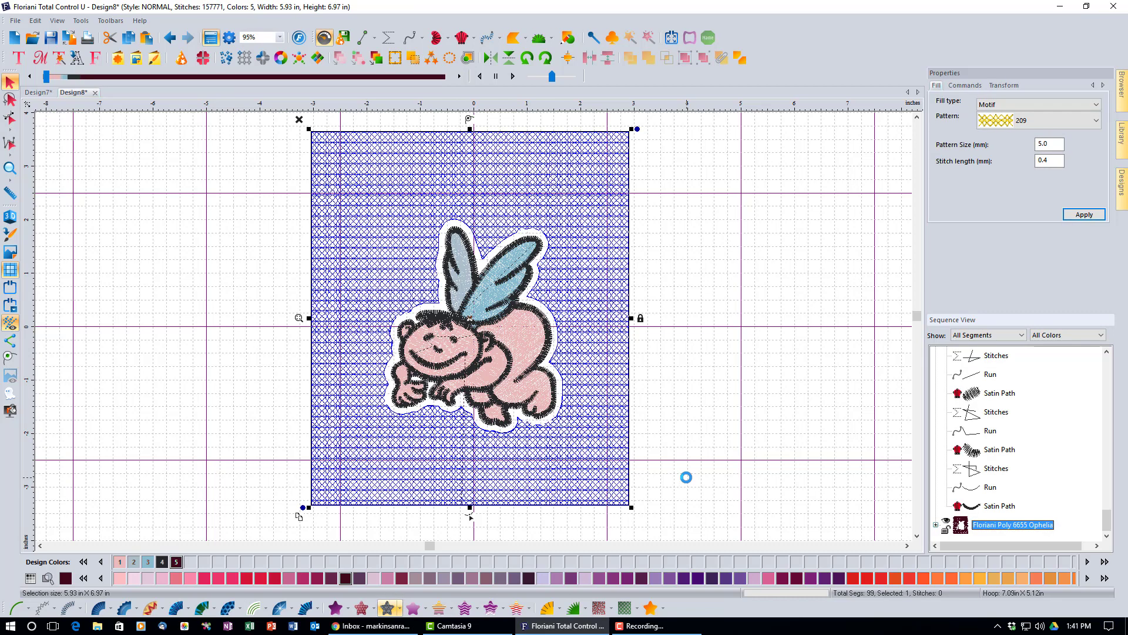
left_click(696, 290)
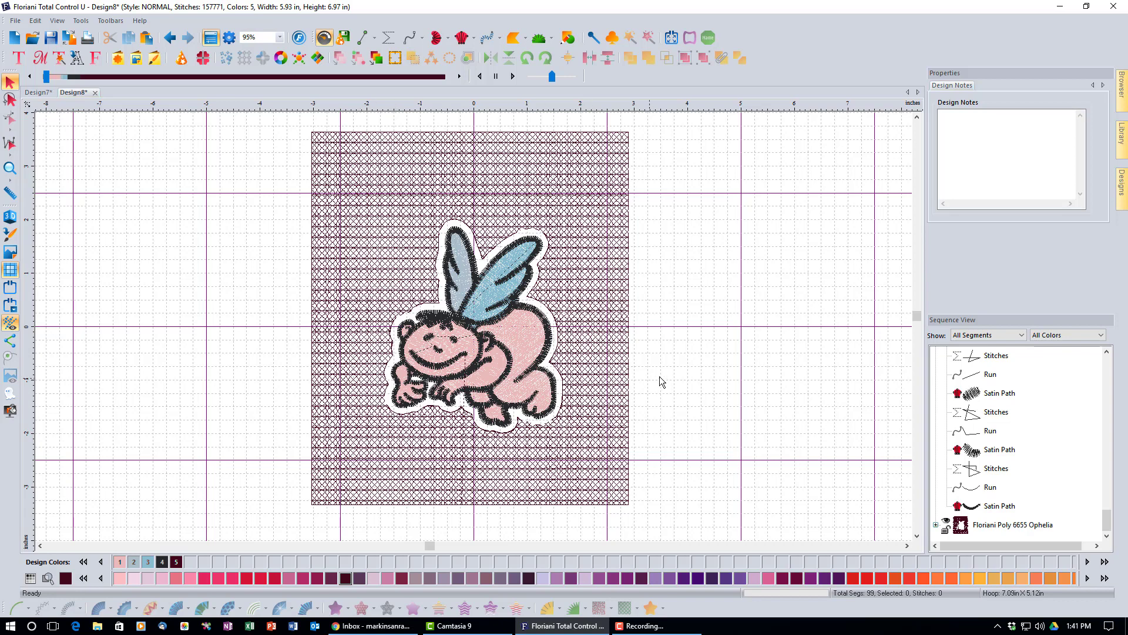
Replace the winged figure with a single cascade outline spaced 0.118 in, removing the original selection
left_click(506, 335)
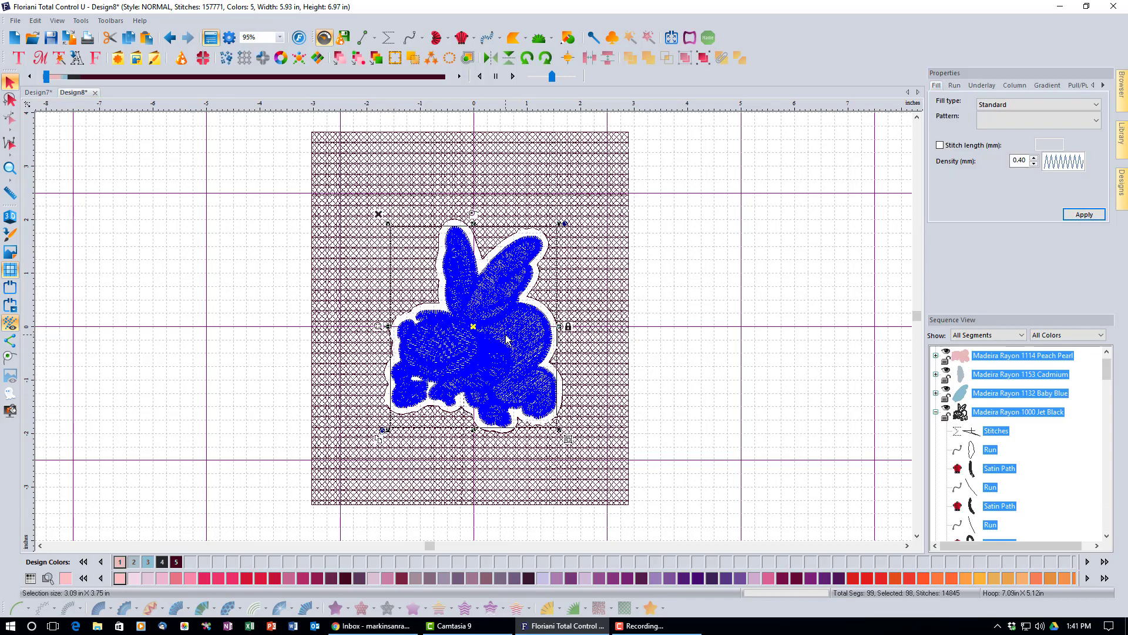
left_click(468, 57)
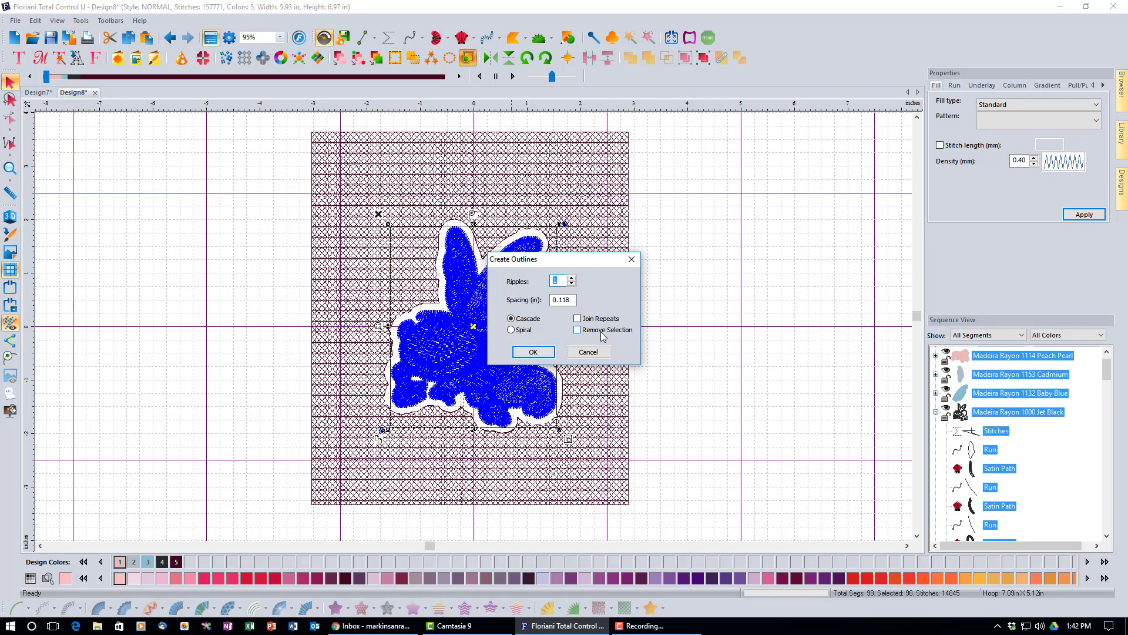
left_click(578, 330)
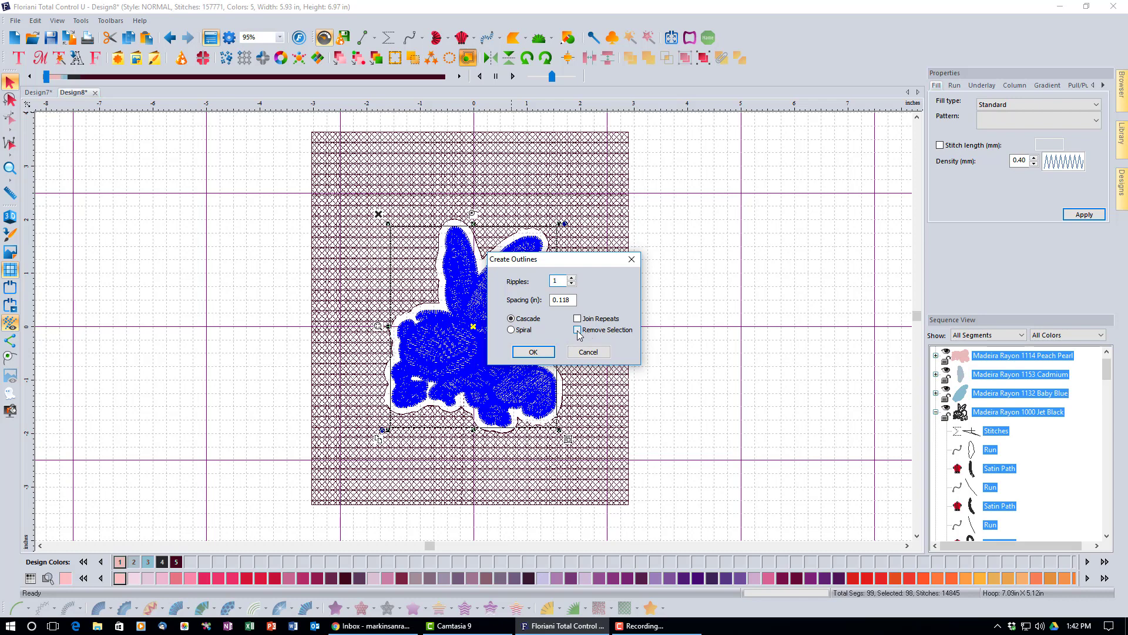
left_click(533, 352)
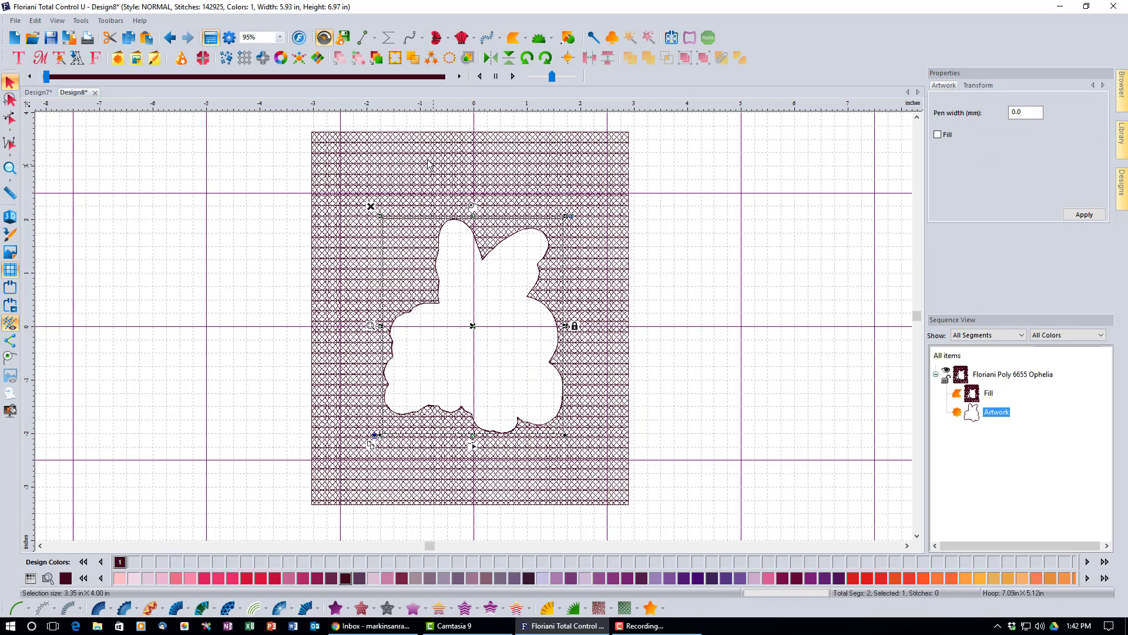
left_click(467, 58)
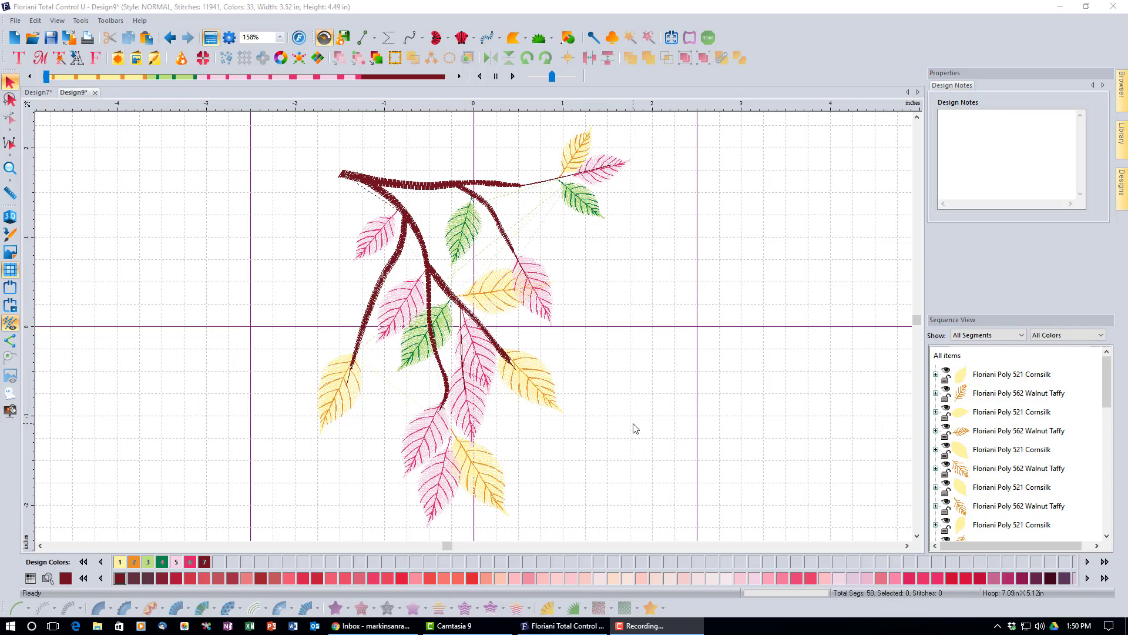
Open Color Play for the leafy branch design and switch its 3D preview on and back off
left_click(281, 65)
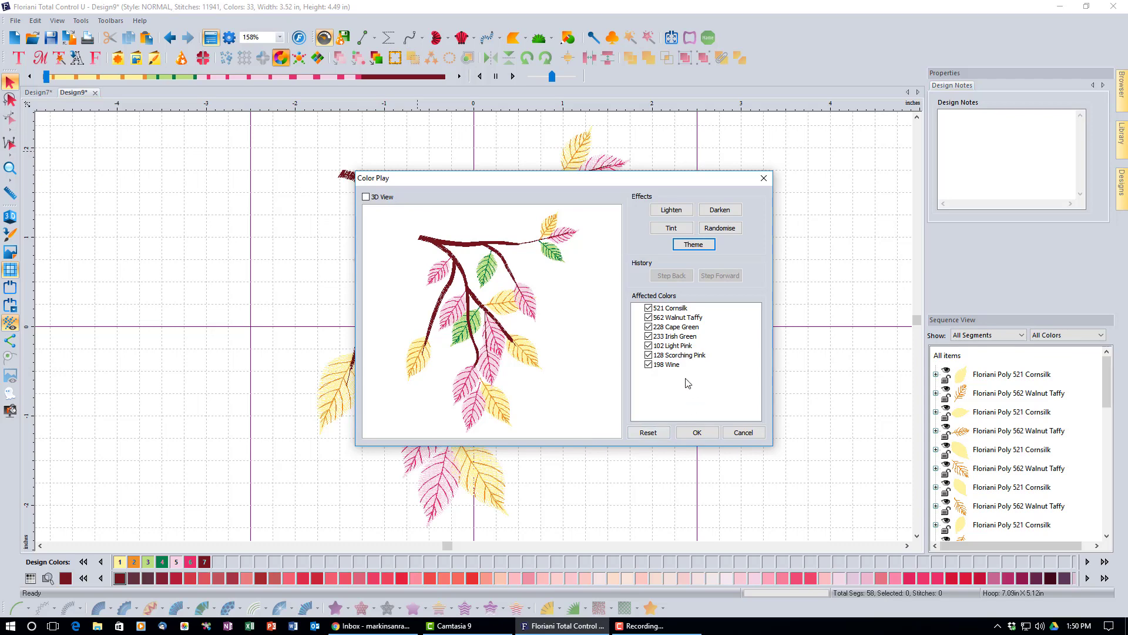
left_click(672, 212)
left_click(694, 245)
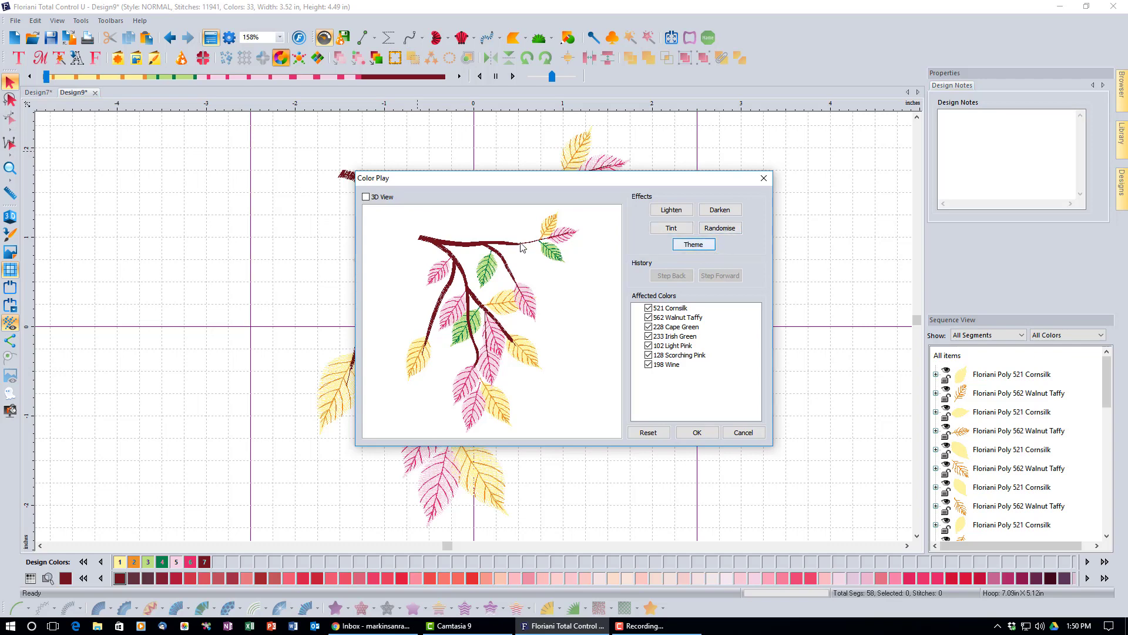
left_click(365, 198)
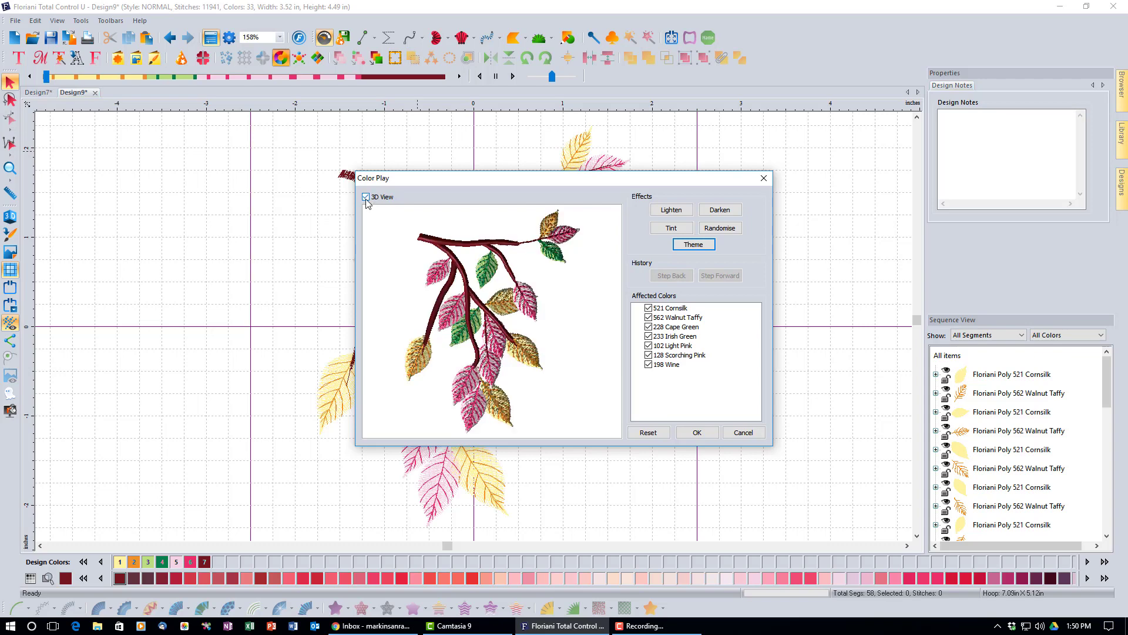
left_click(365, 198)
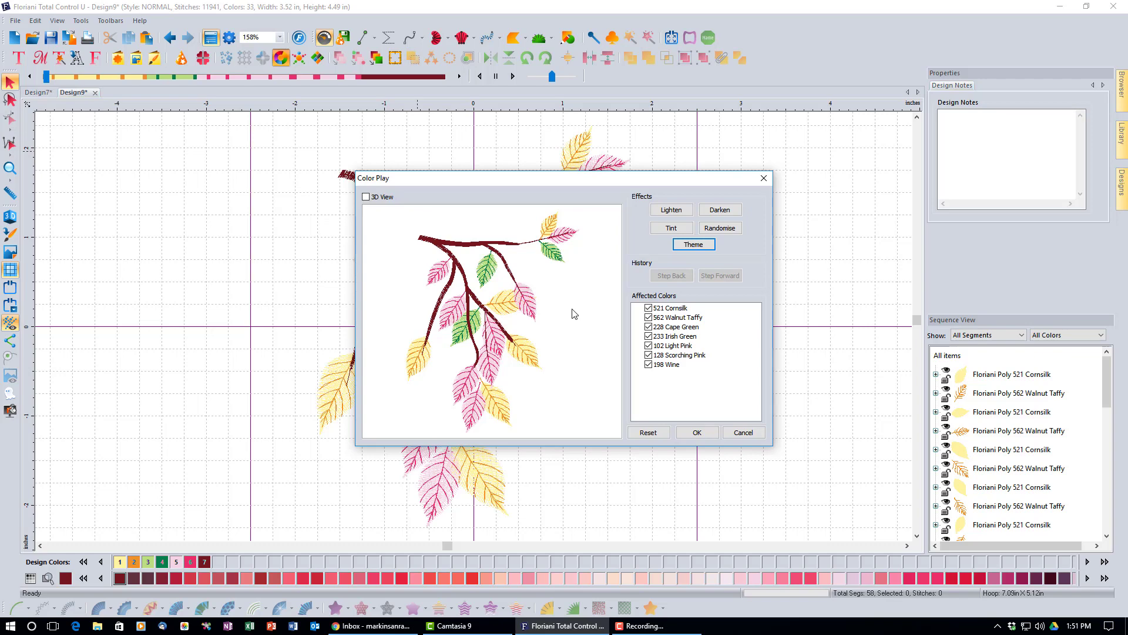
Try darkening and lightening all the branch design's colors in several passes, and reset them to the originals
left_click(723, 212)
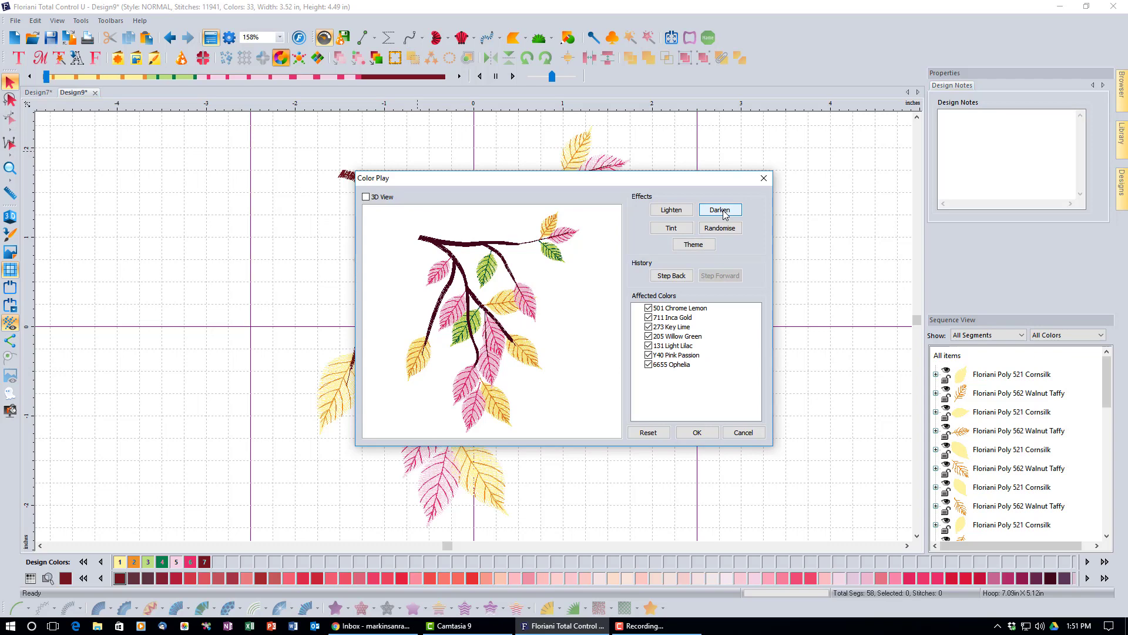
left_click(725, 214)
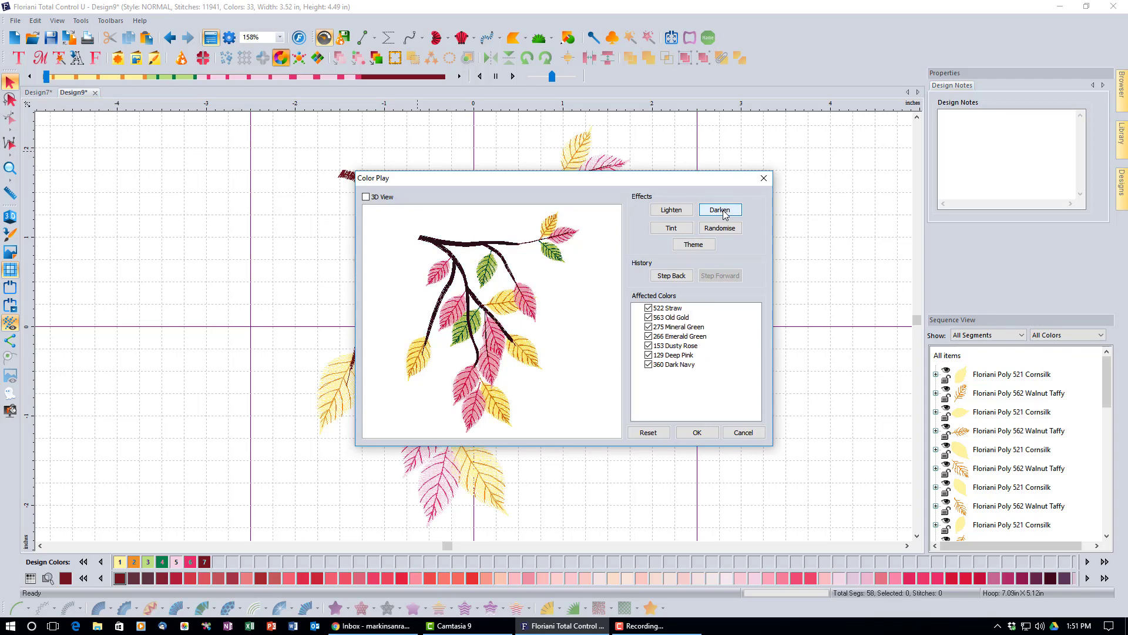
left_click(725, 214)
left_click(672, 211)
left_click(672, 211)
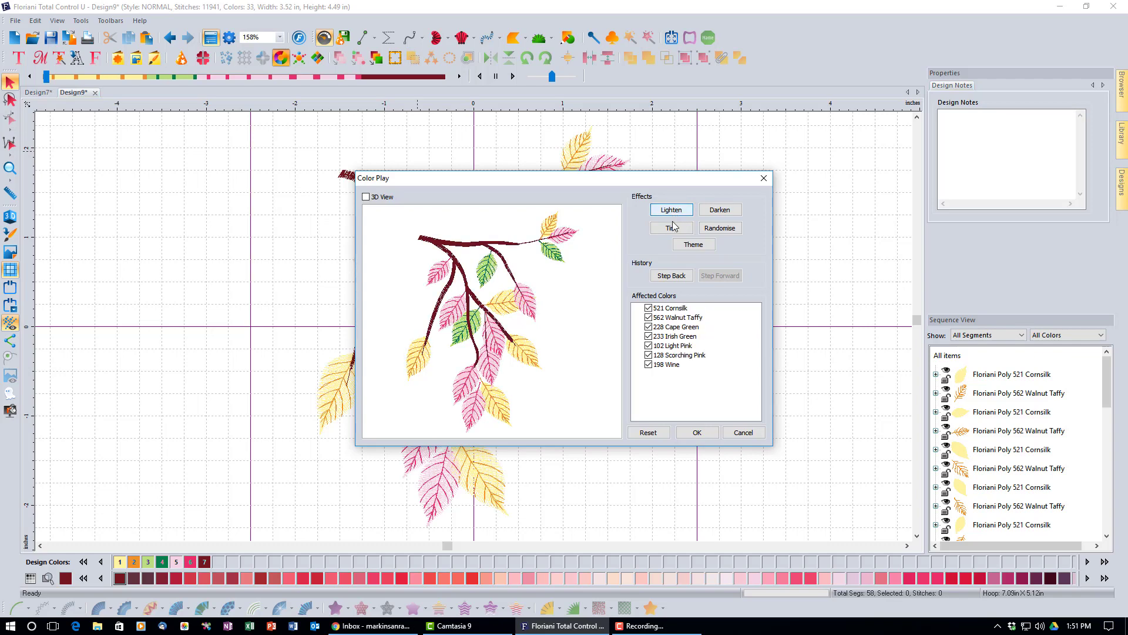
left_click(722, 212)
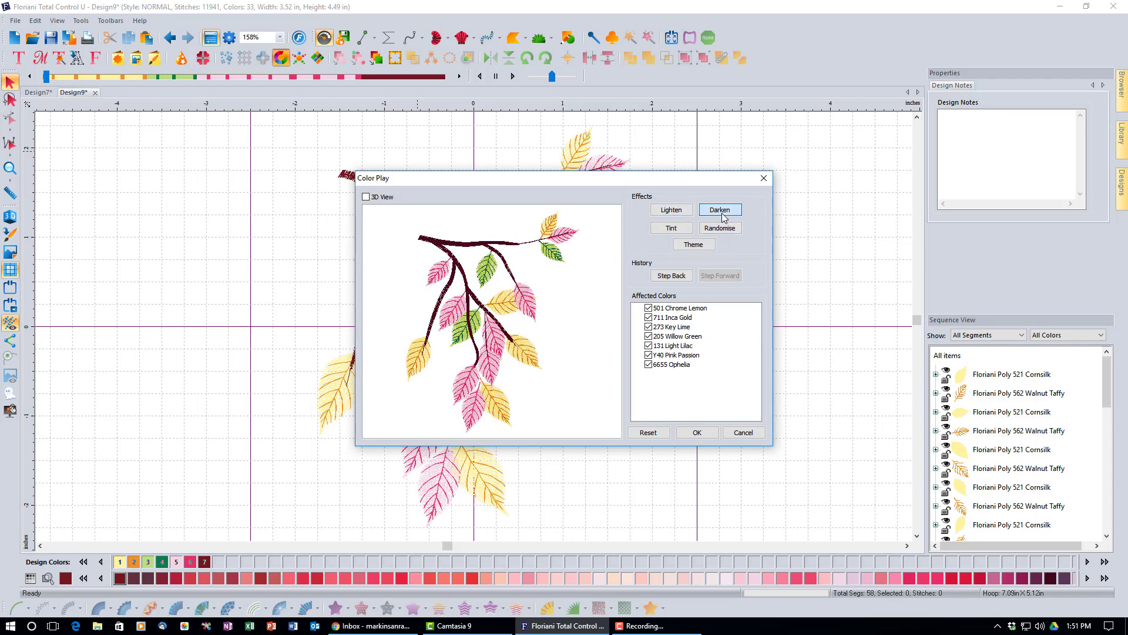
left_click(722, 211)
left_click(722, 212)
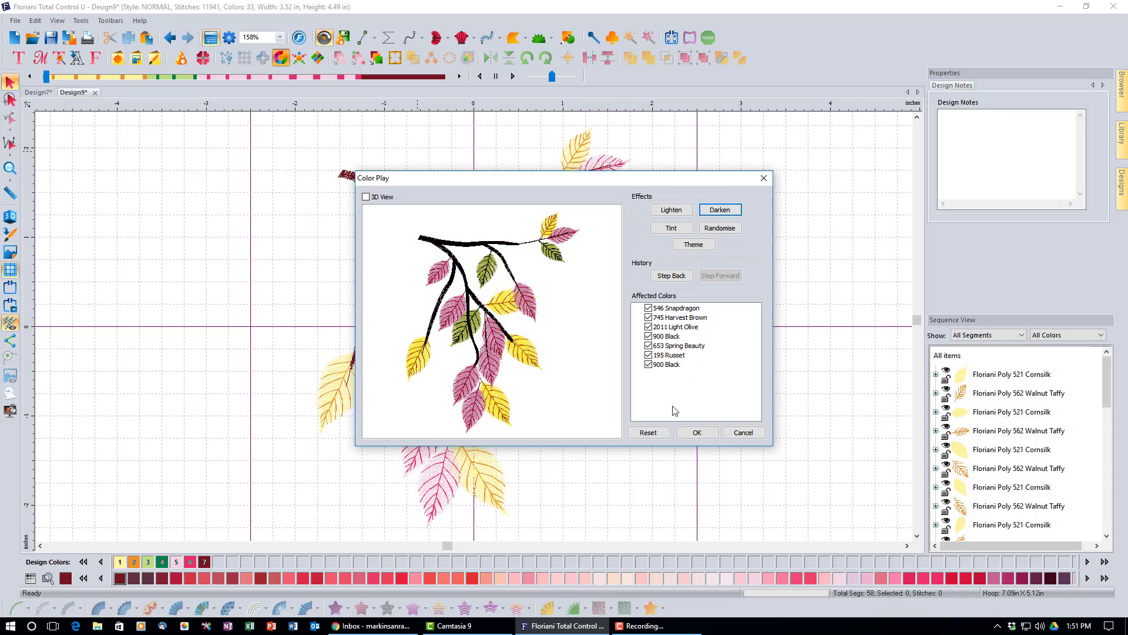
left_click(648, 433)
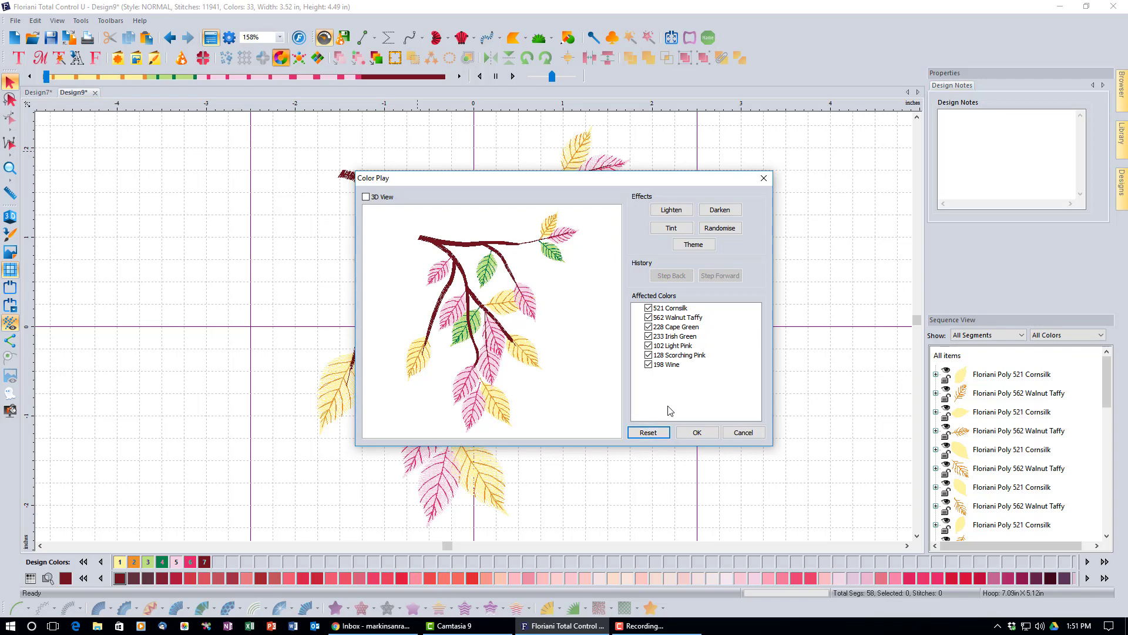
Try several randomised color schemes on all of the leafy branch's thread colors
left_click(727, 232)
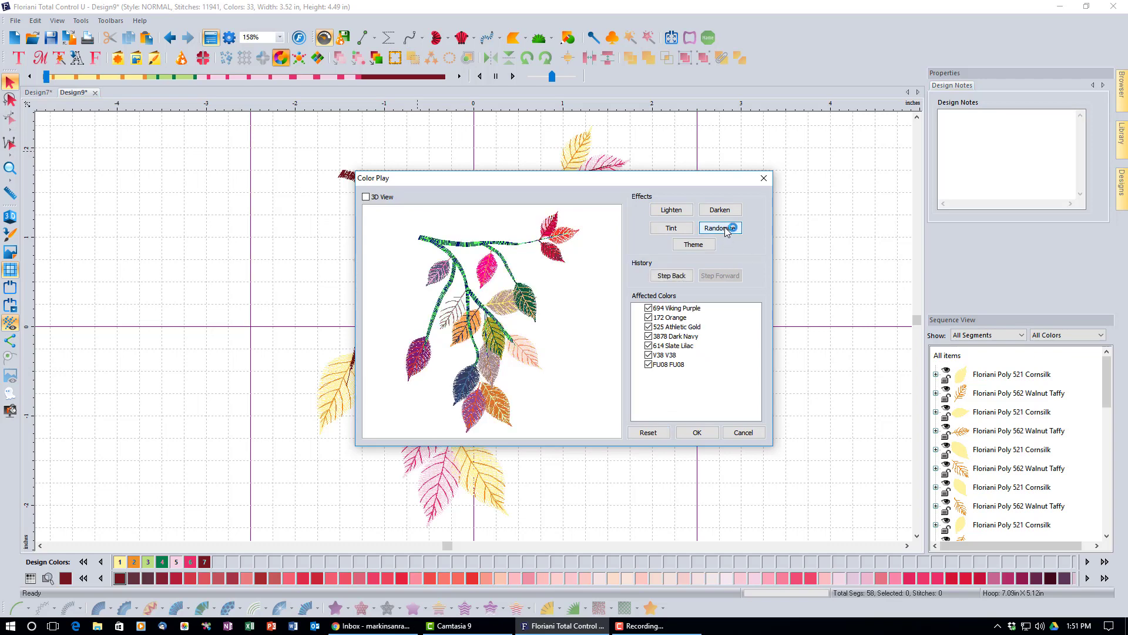
left_click(727, 231)
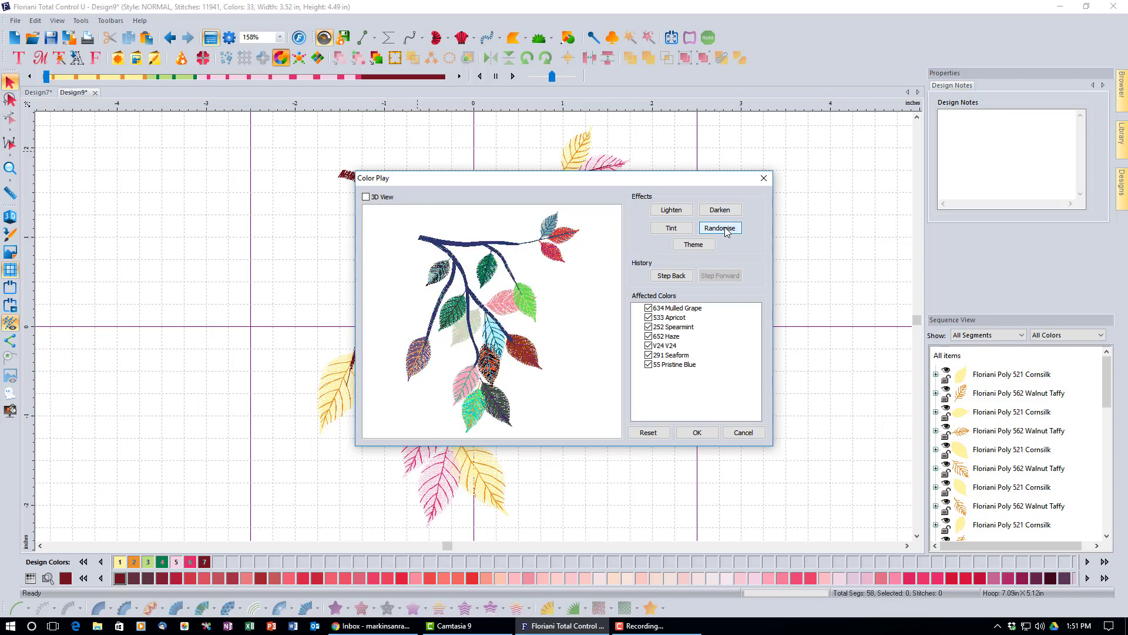
left_click(727, 231)
left_click(727, 231)
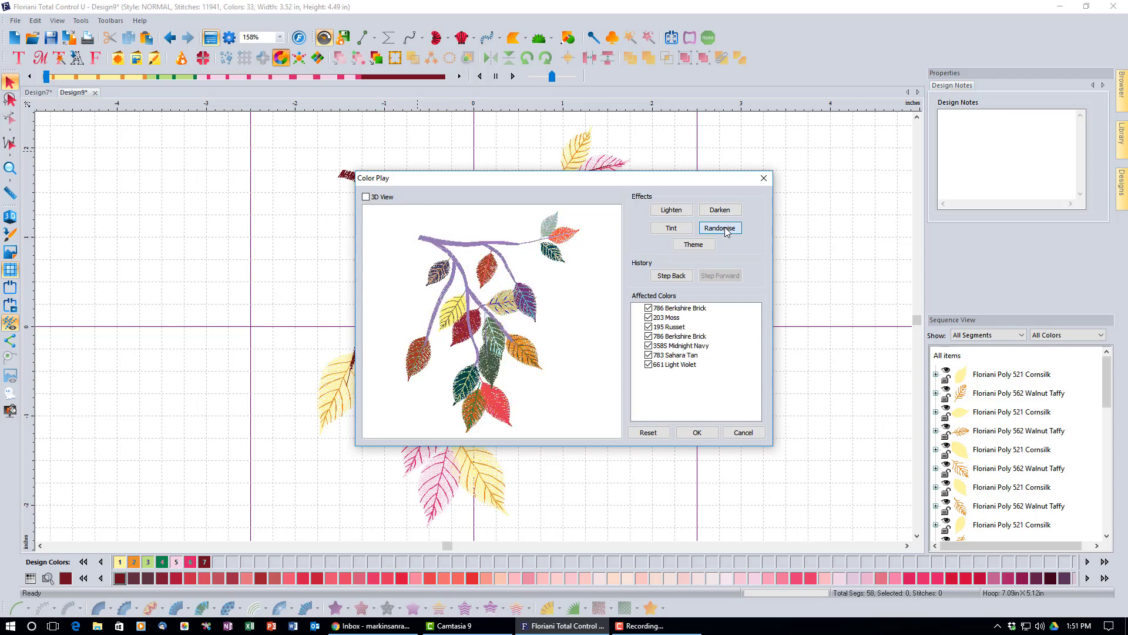
left_click(727, 231)
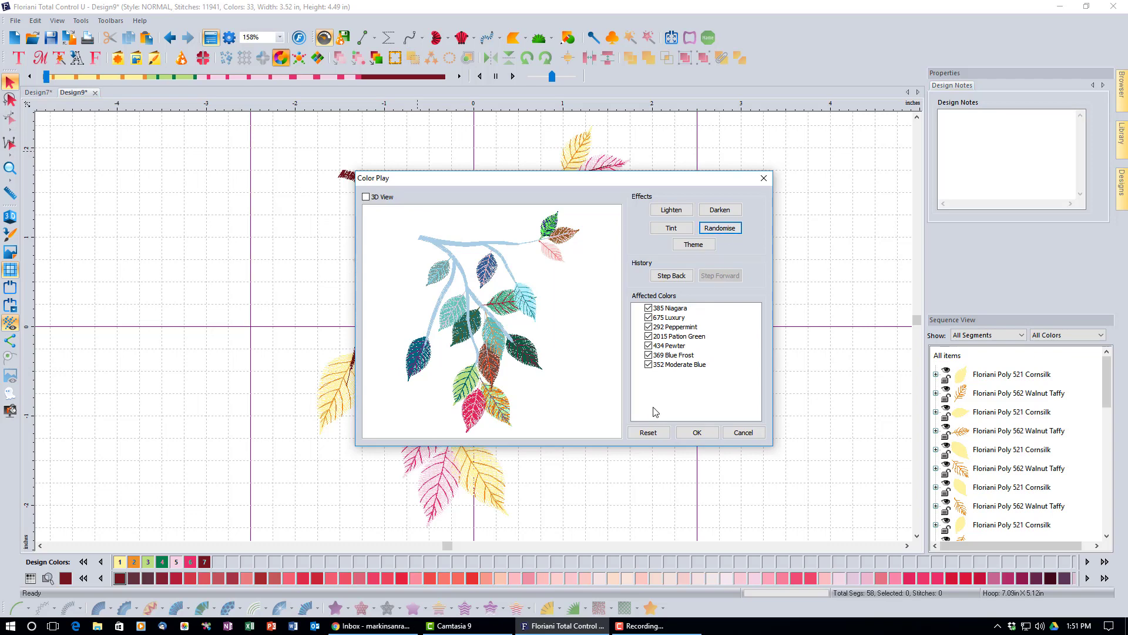
Step back and forward through the randomised color schemes, and reset the branch to its original colors
left_click(670, 275)
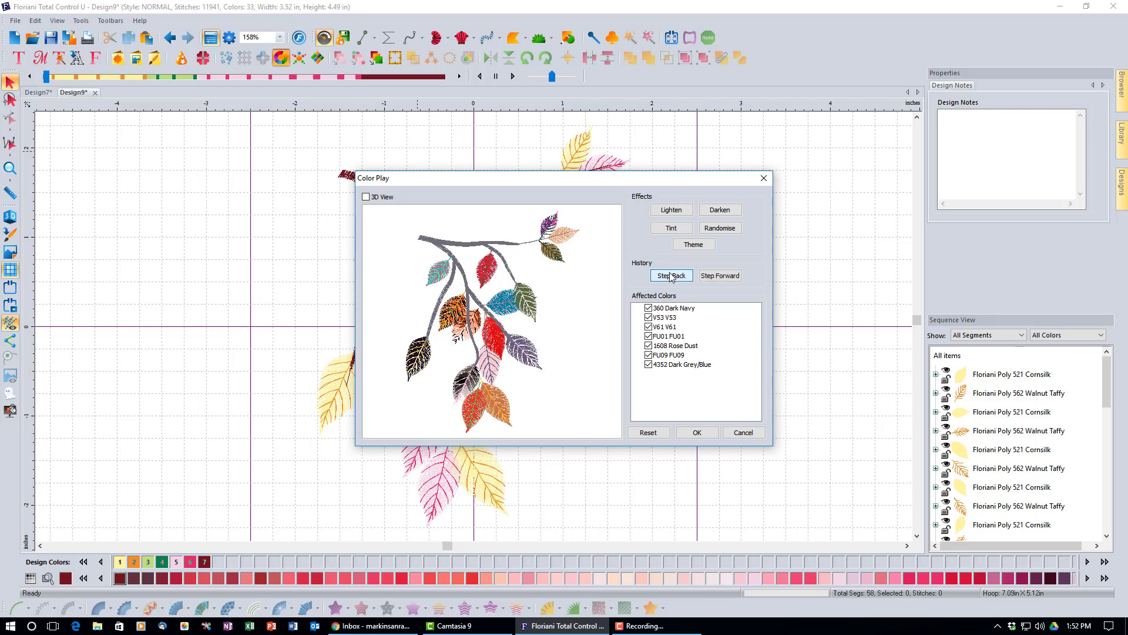
left_click(717, 277)
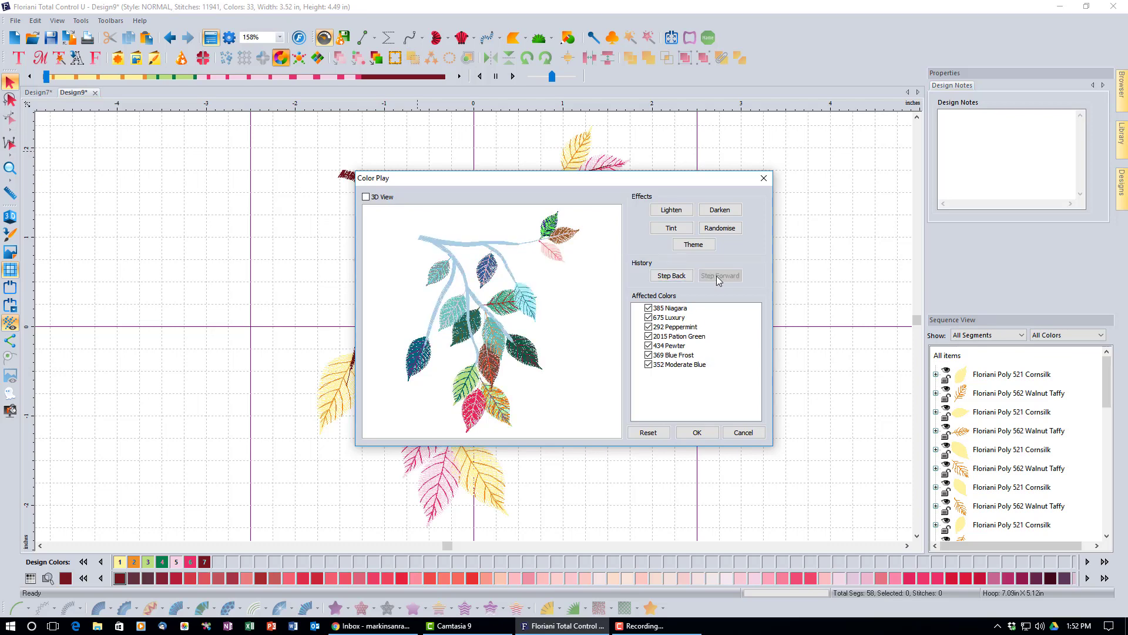
left_click(681, 276)
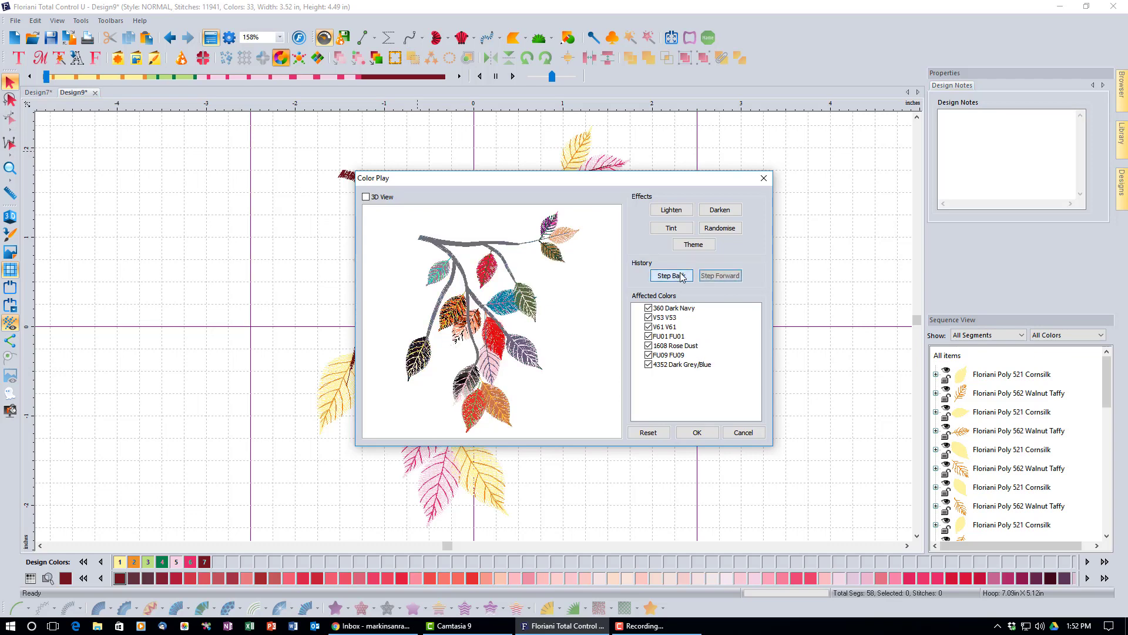
left_click(682, 277)
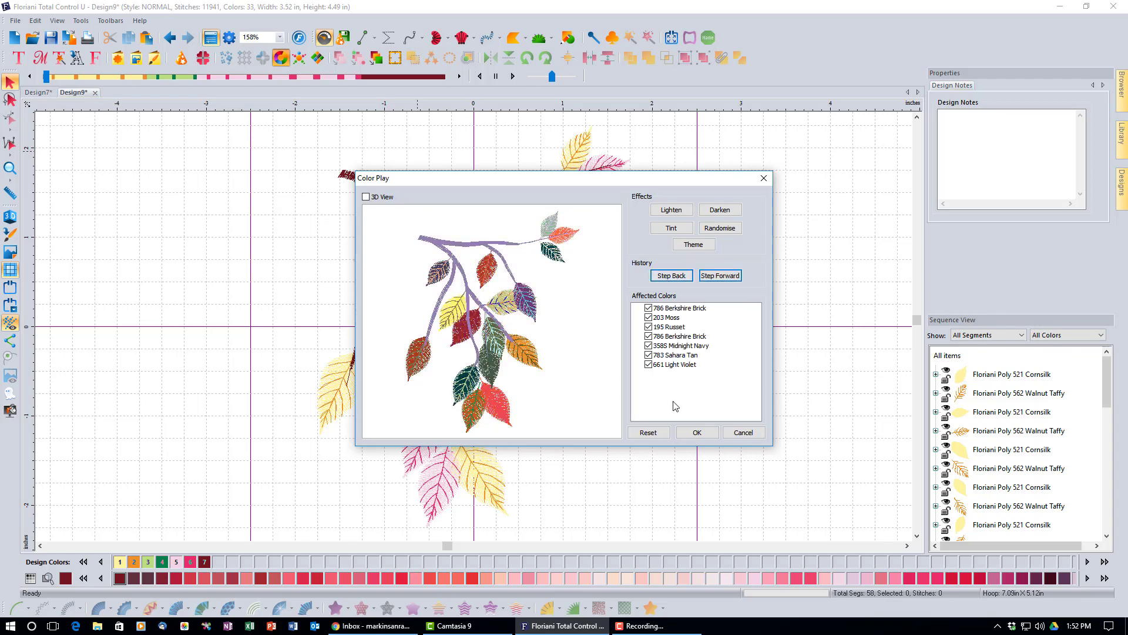
left_click(647, 432)
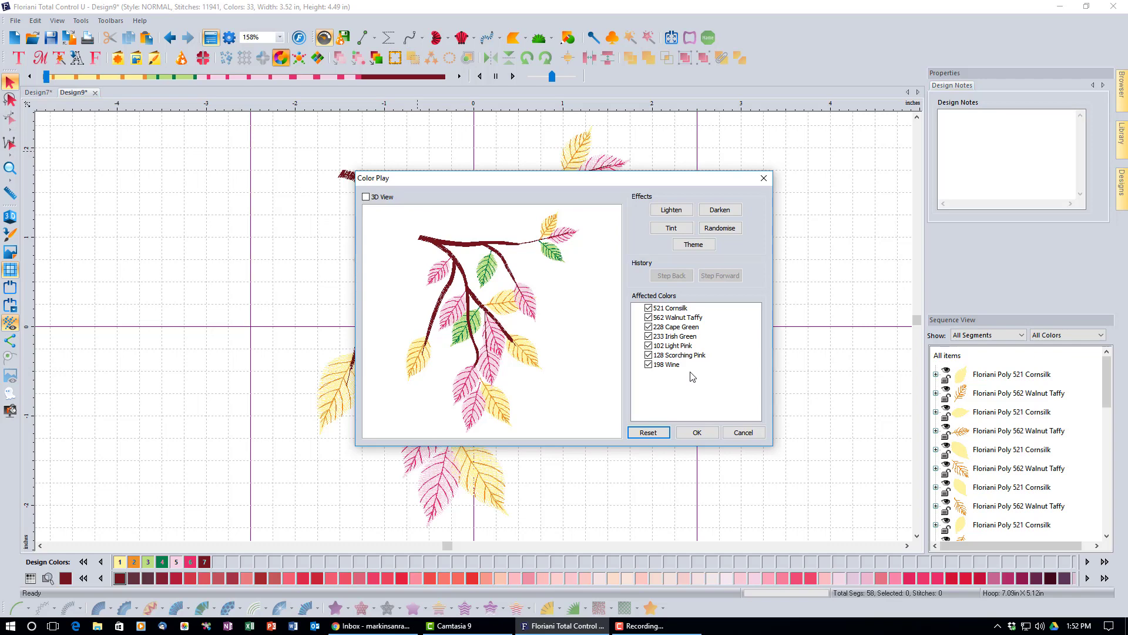
Exclude Walnut Taffy, Irish Green, Scorching Pink and Wine, try randomising the remaining branch colors several times, and reset everything
left_click(649, 318)
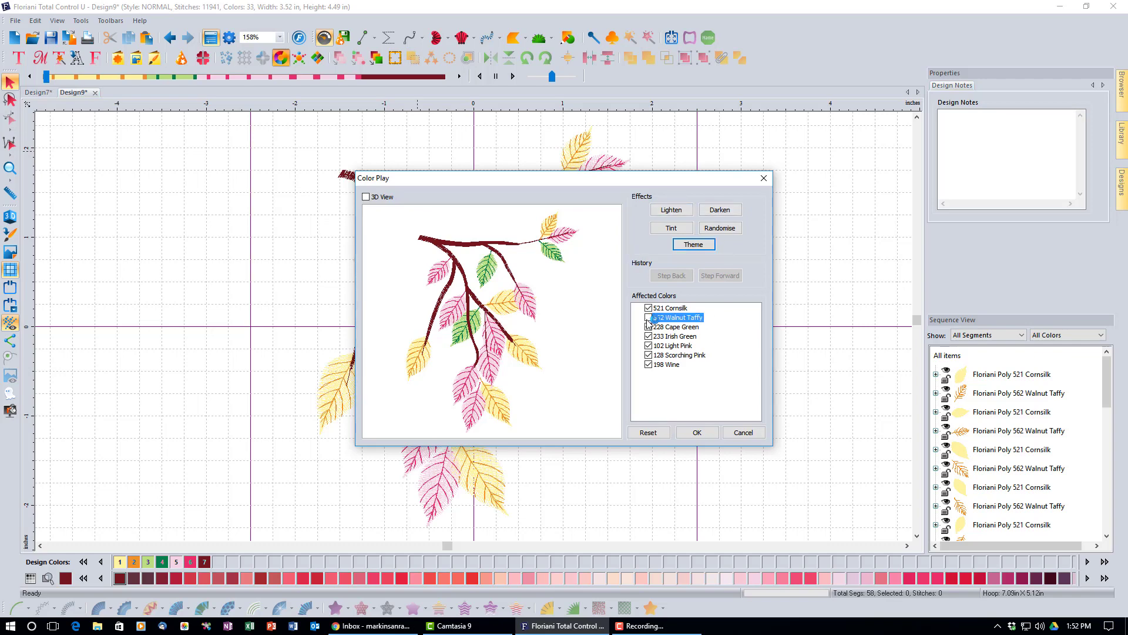
left_click(649, 337)
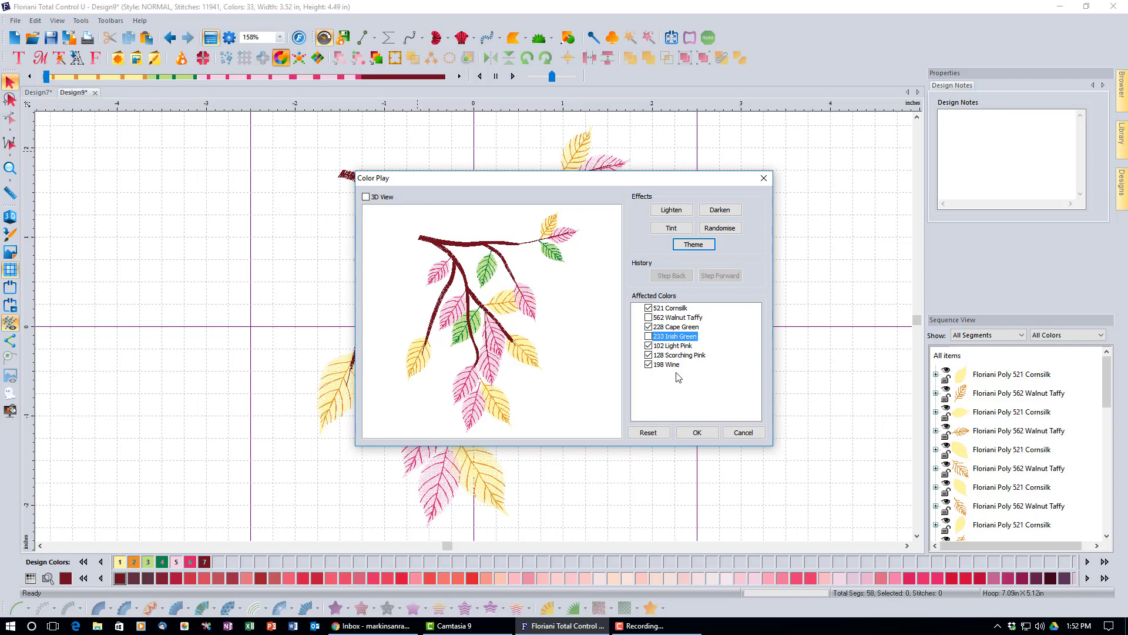
left_click(648, 355)
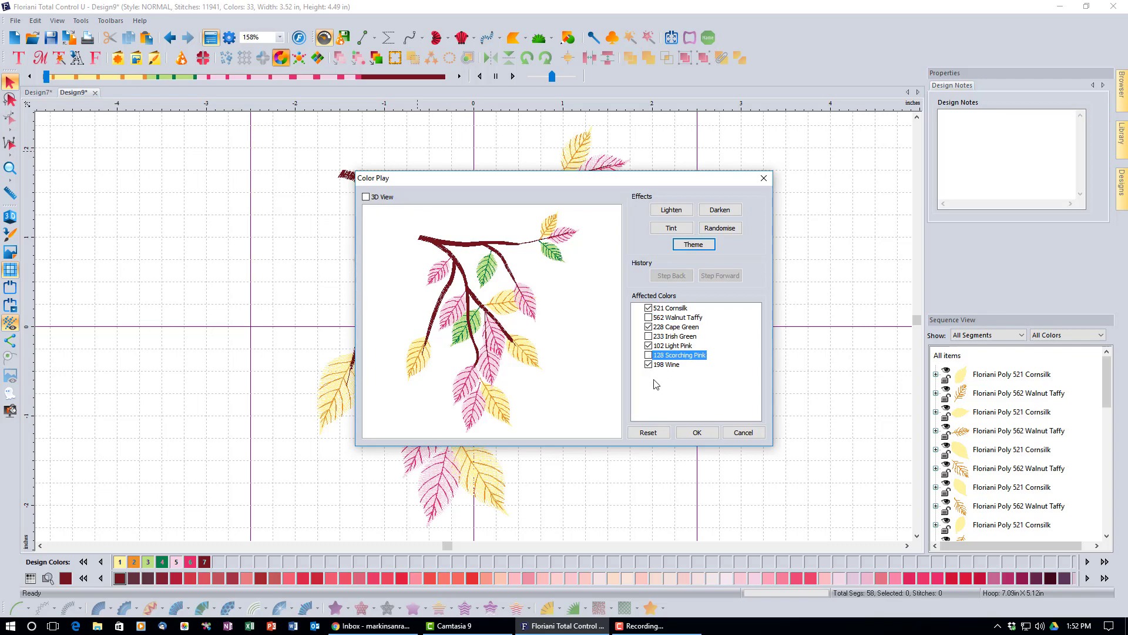
left_click(649, 365)
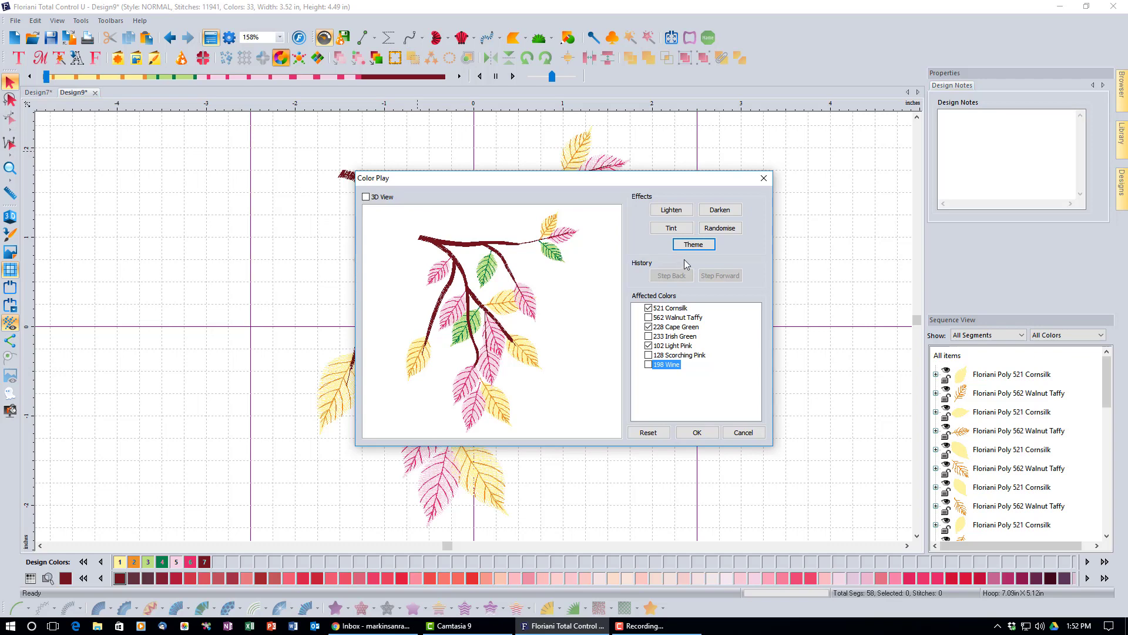
left_click(723, 231)
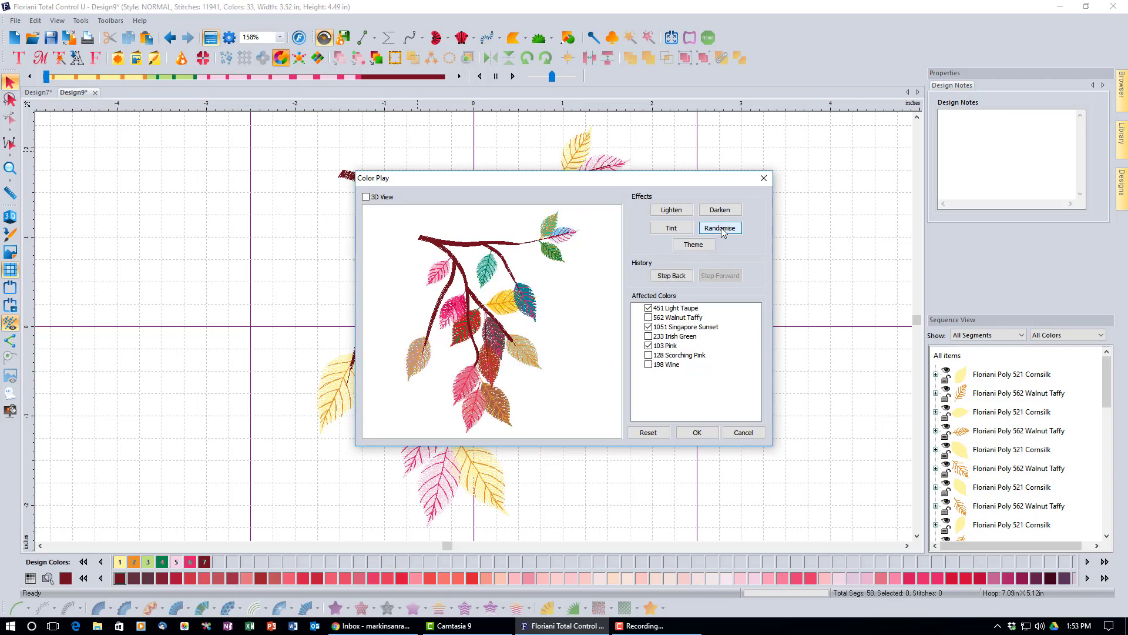
left_click(723, 231)
left_click(723, 231)
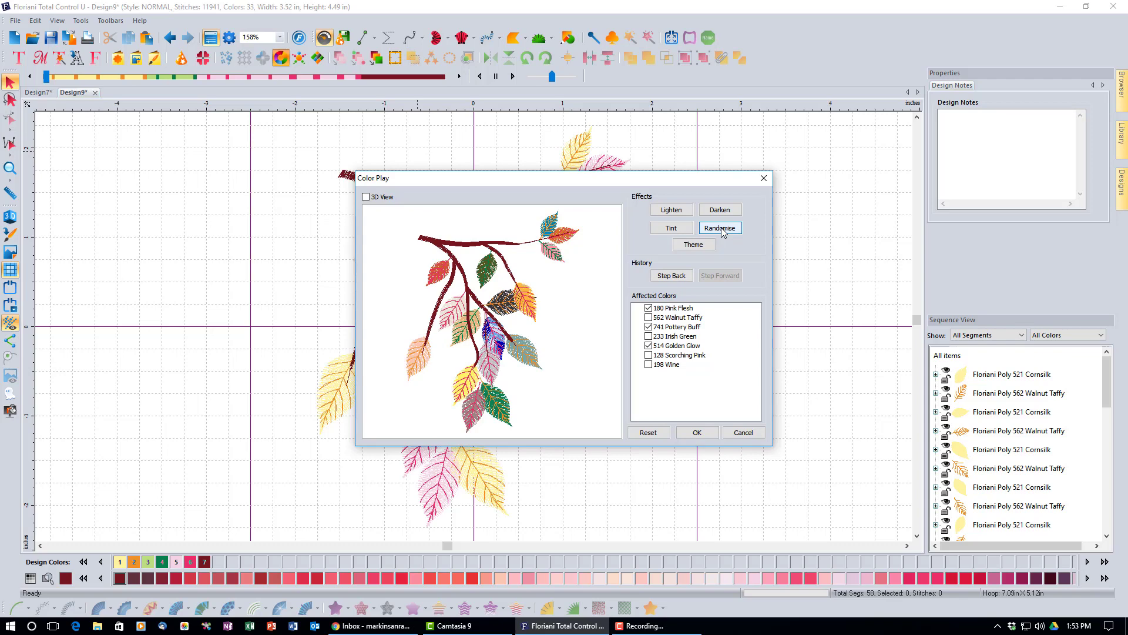
left_click(651, 432)
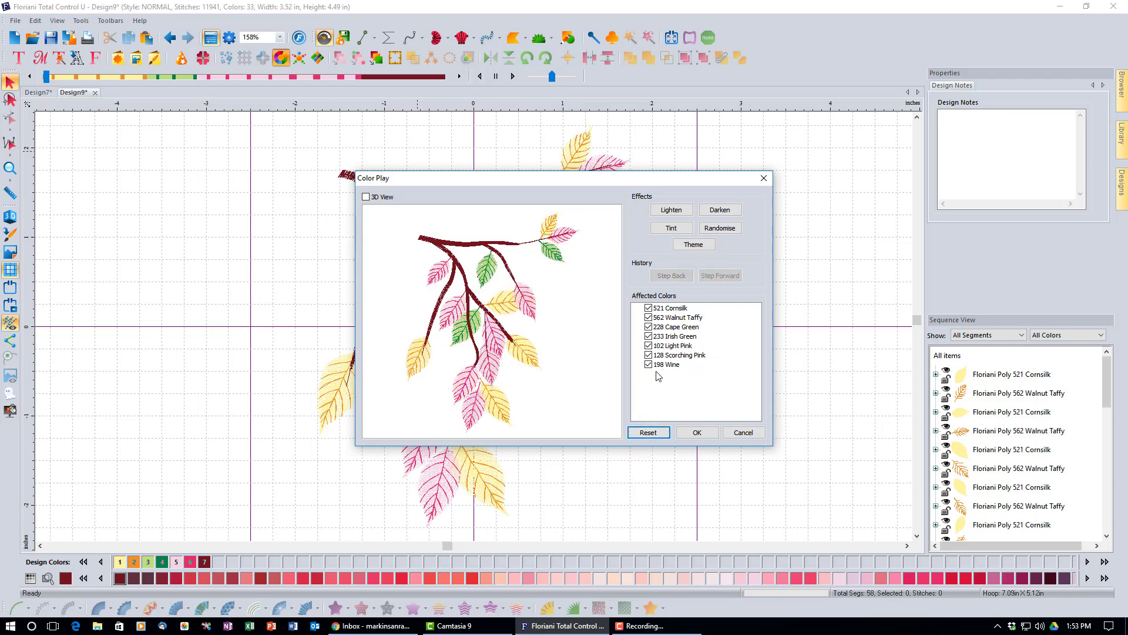
Exclude Walnut Taffy, Irish Green, Scorching Pink and Wine, and tint the remaining branch colors with bright green
left_click(649, 318)
left_click(649, 336)
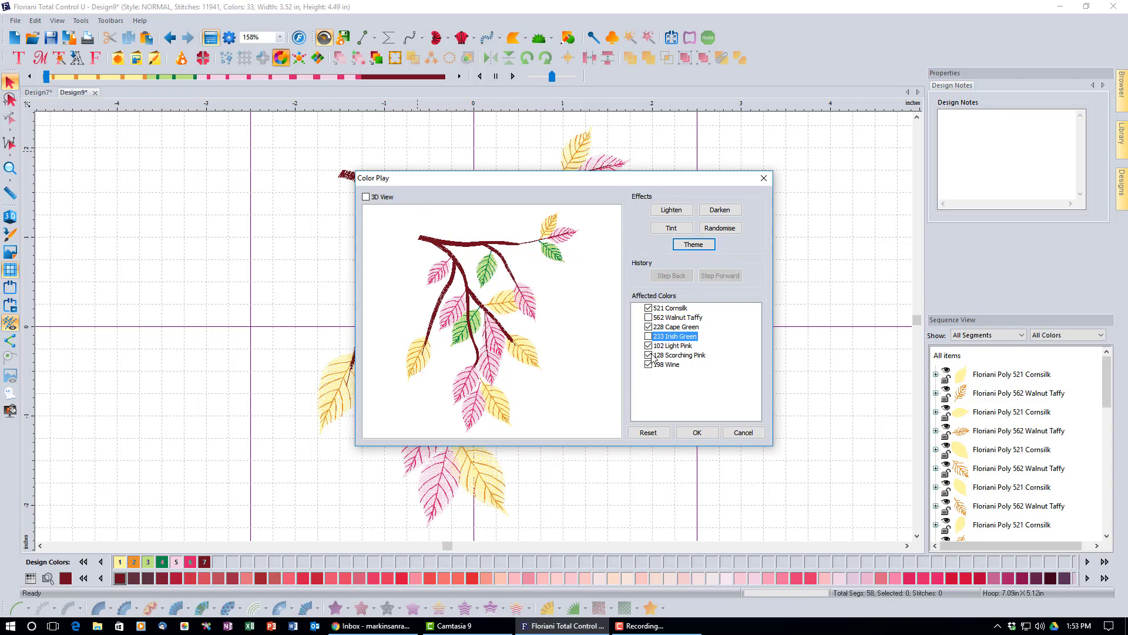
left_click(649, 355)
left_click(649, 364)
left_click(670, 229)
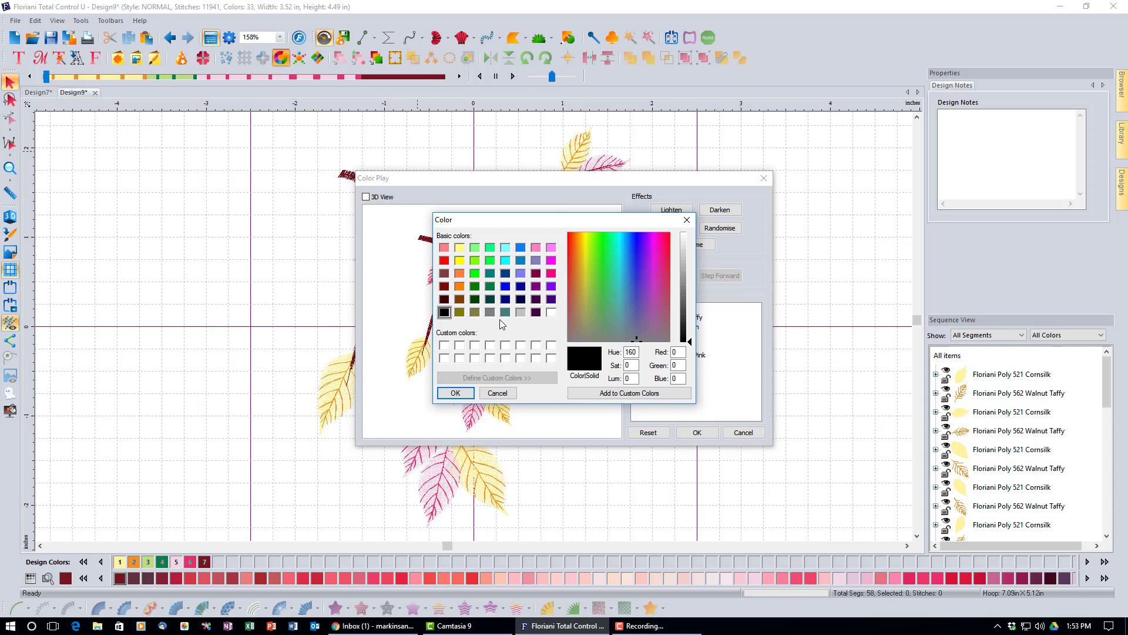
left_click(476, 274)
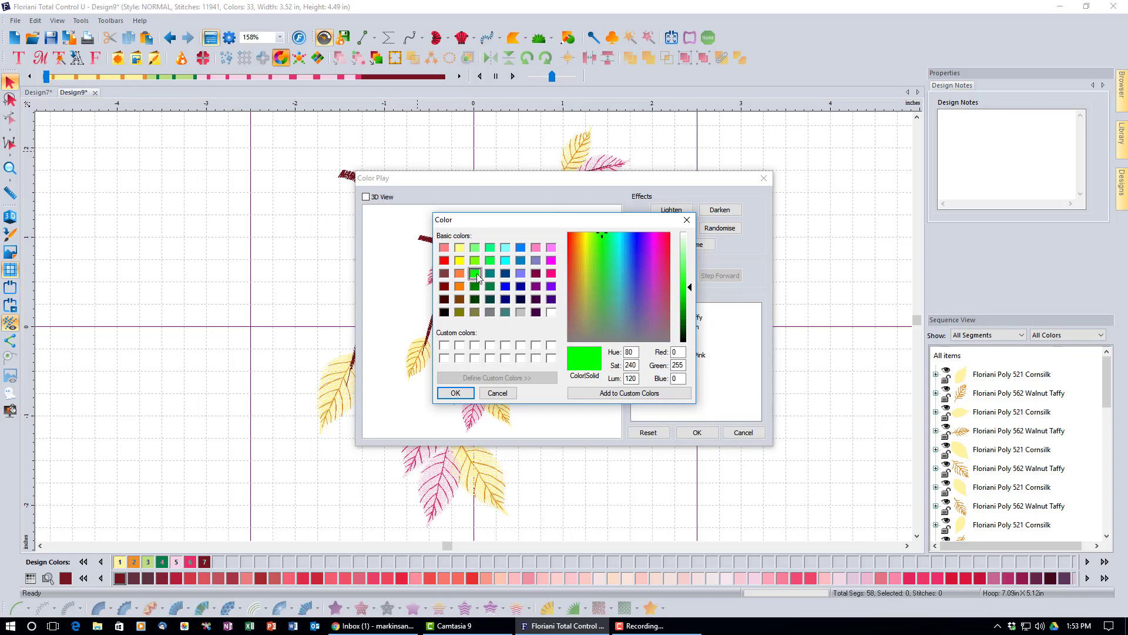
left_click(470, 393)
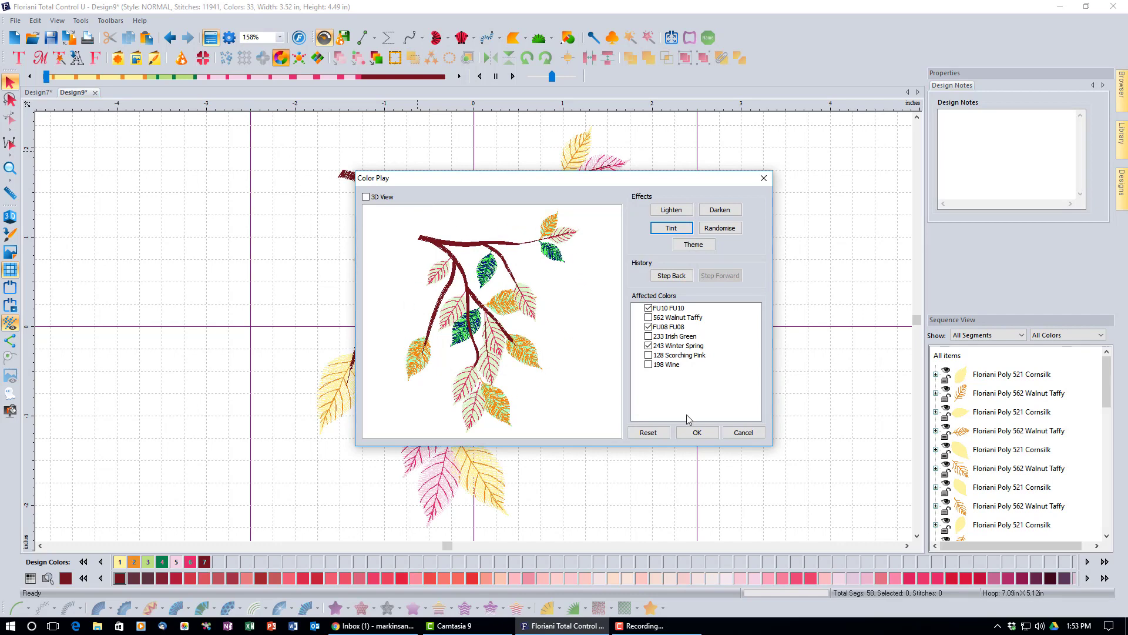
Tint the three included leaf colors with pure red
left_click(672, 229)
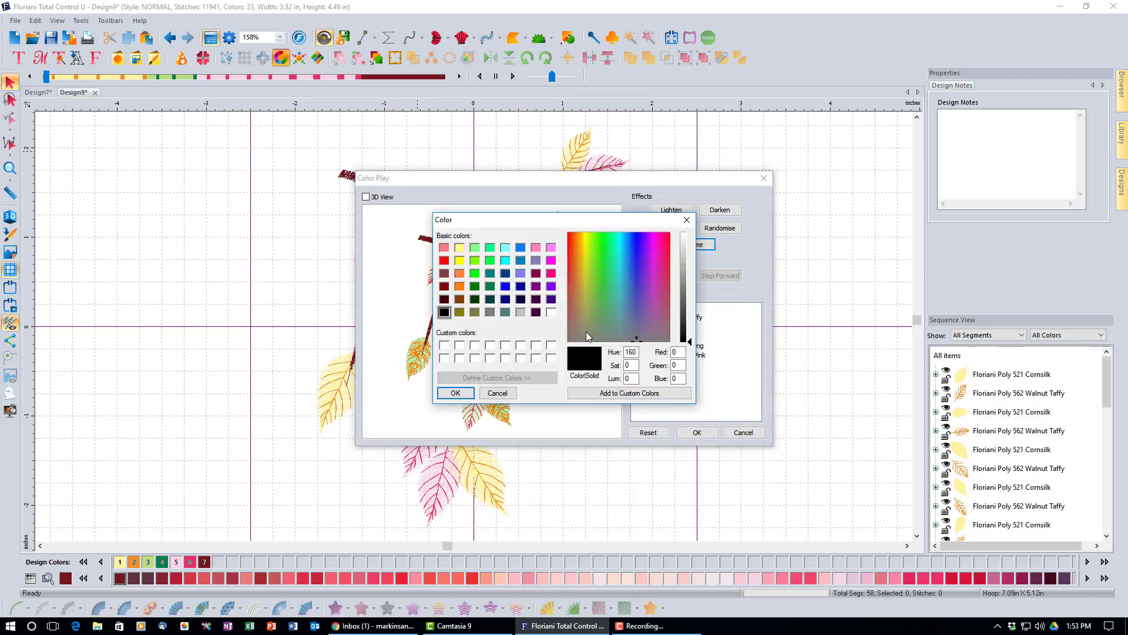
left_click(445, 261)
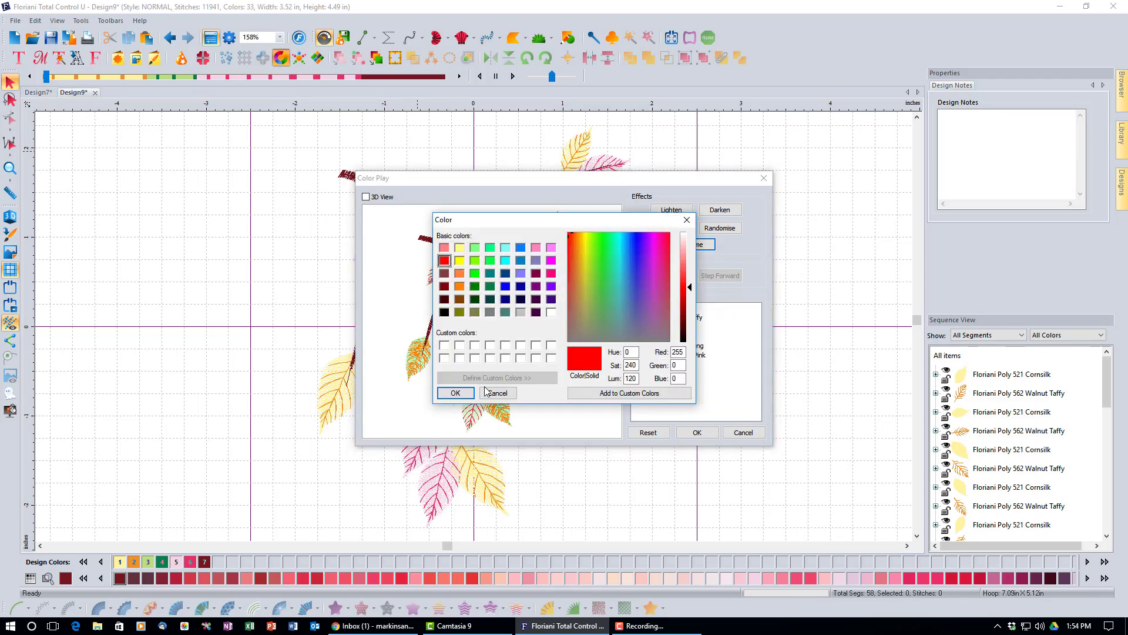
left_click(456, 393)
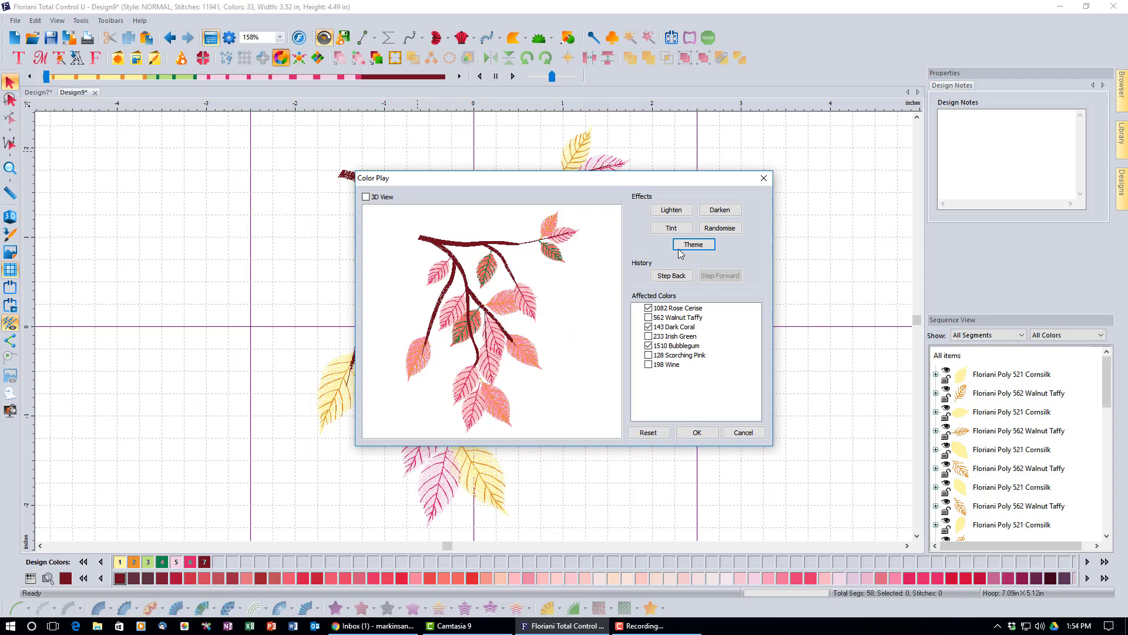
Apply the Gold 1 color theme to the three included leaf colors
left_click(698, 246)
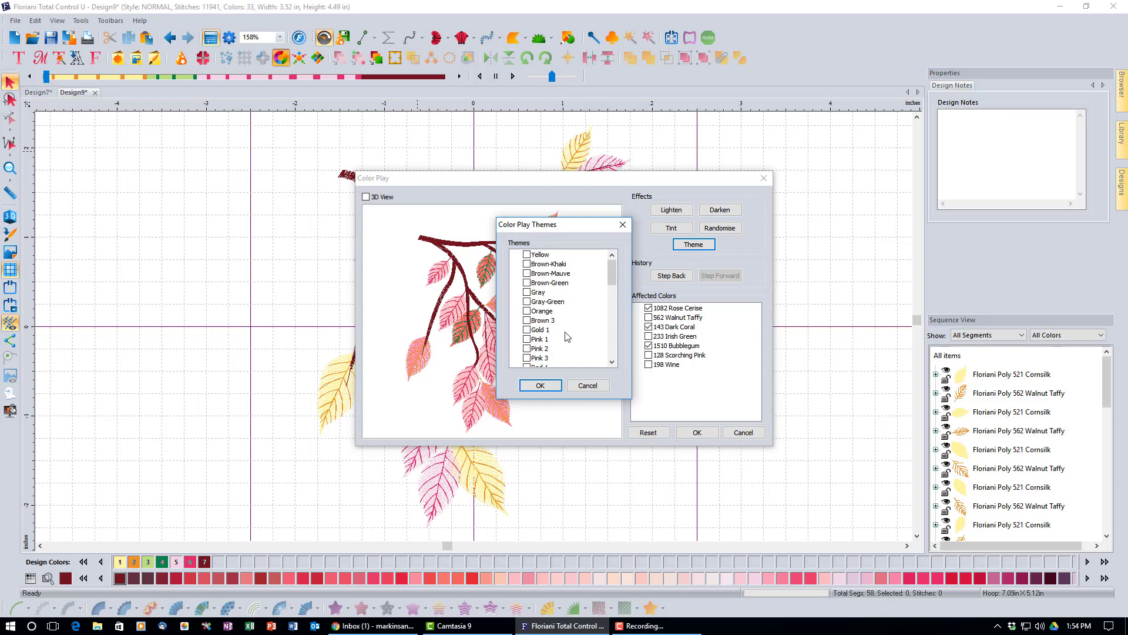
left_click(528, 330)
left_click(547, 392)
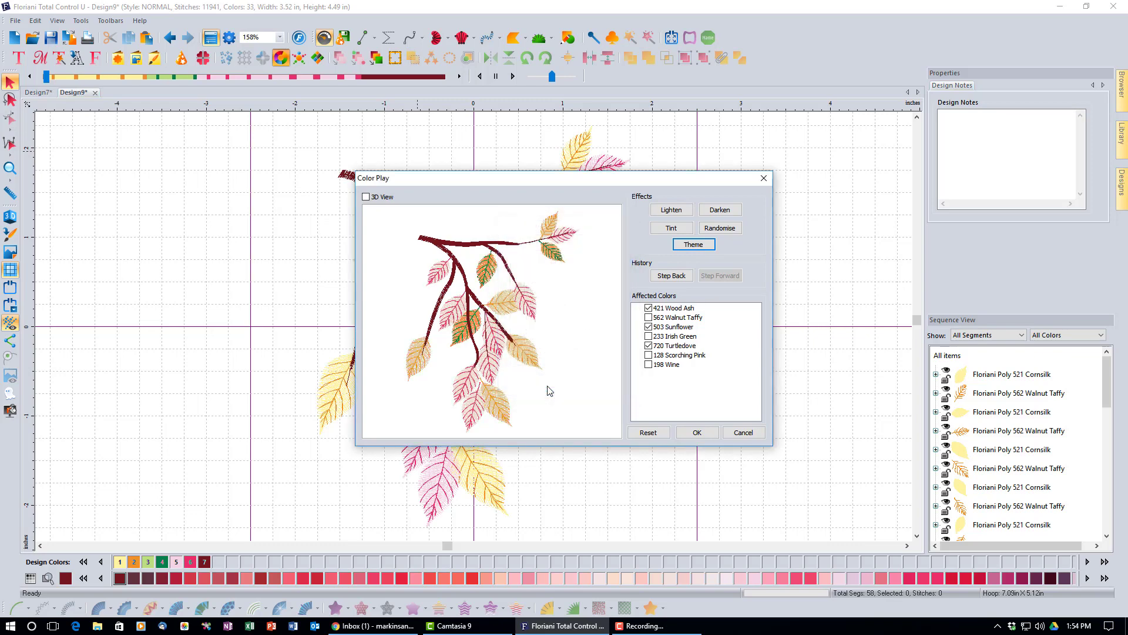
Try the Christmas 1 color theme on the three included leaf colors, and reset the branch to its original colors
left_click(693, 243)
left_click_drag(608, 270, 612, 328)
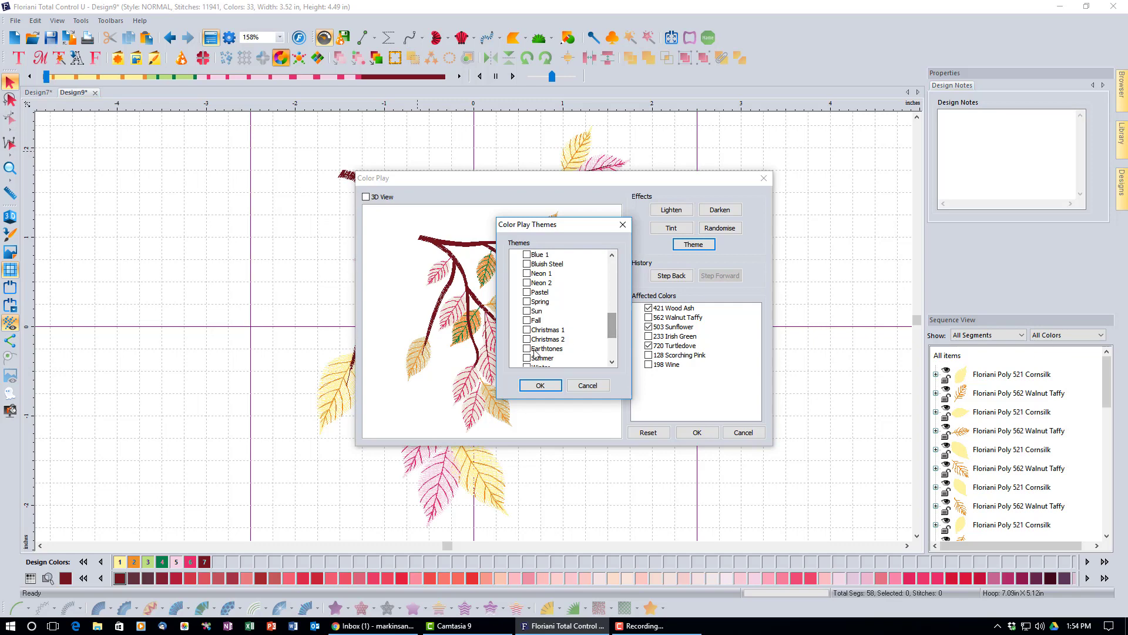
left_click(529, 330)
left_click(541, 386)
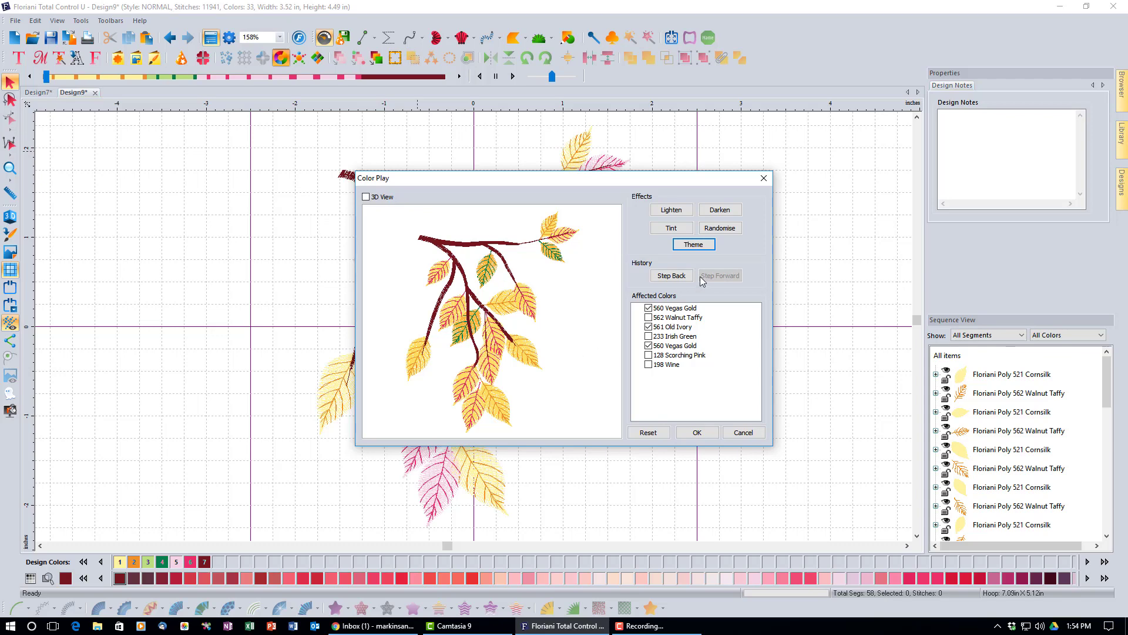
left_click(649, 432)
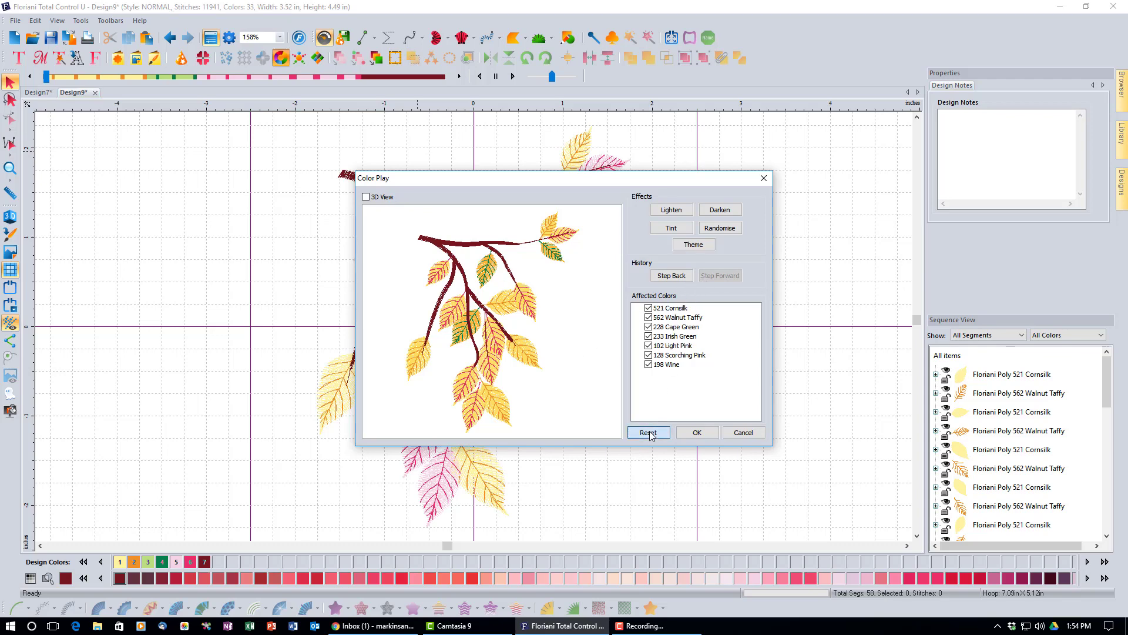
Try the Pink 1 color theme on all the branch colors, and cancel Color Play
left_click(699, 245)
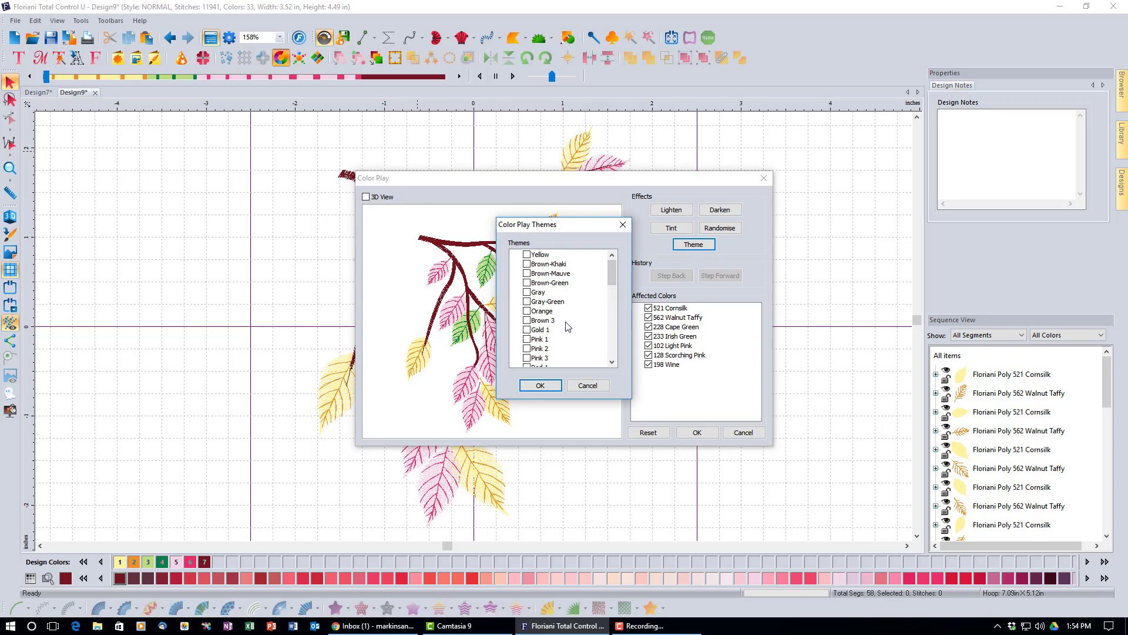
left_click(527, 340)
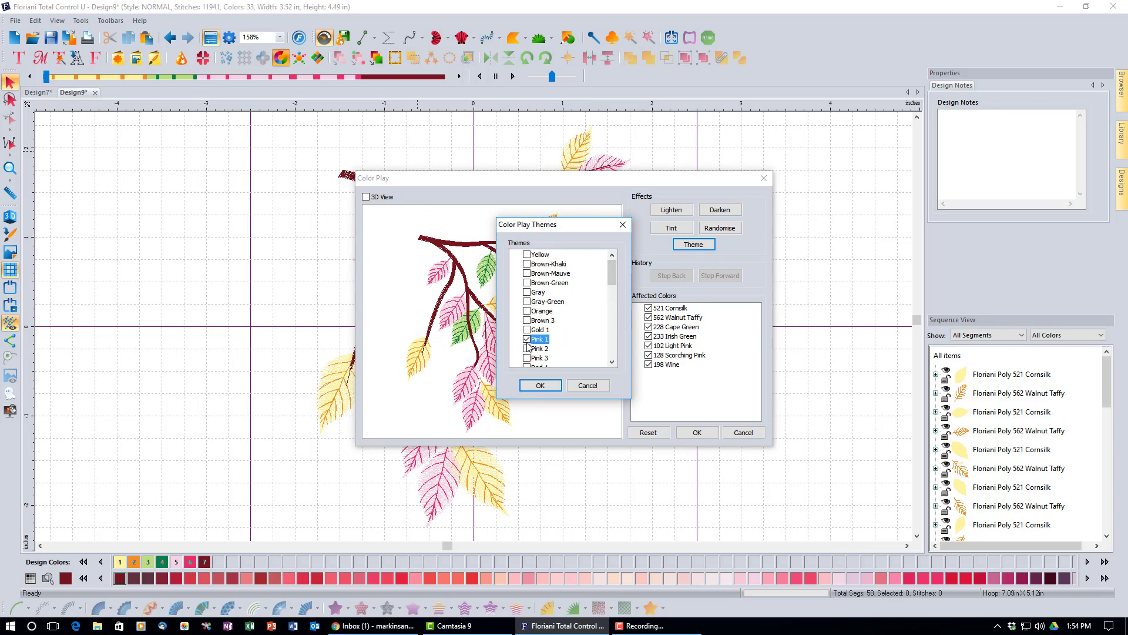
left_click(540, 386)
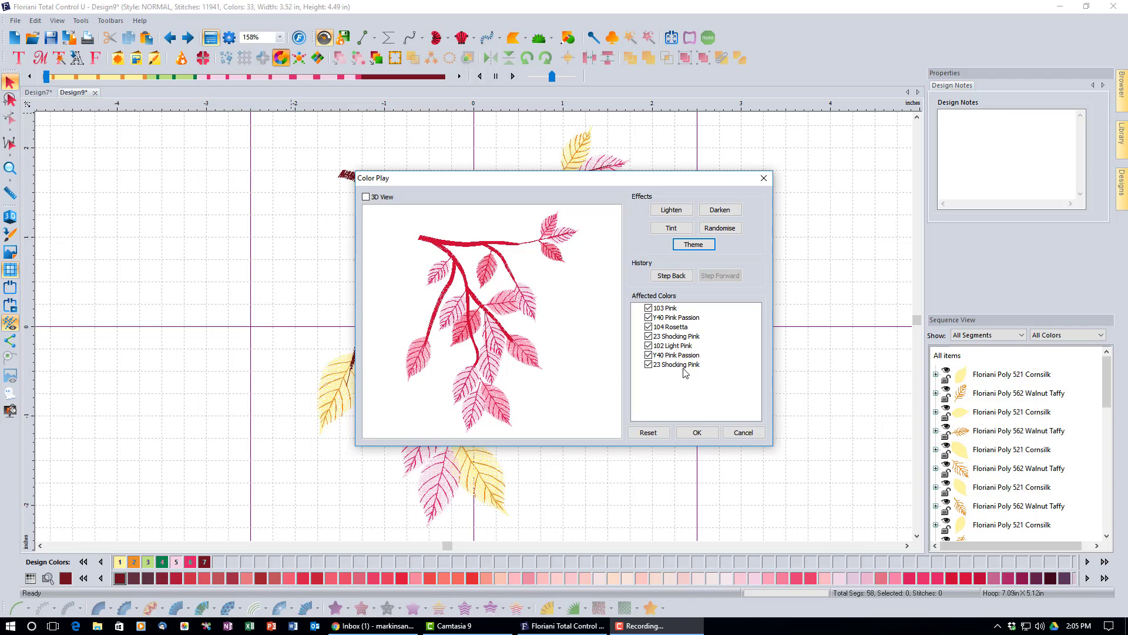
left_click(736, 439)
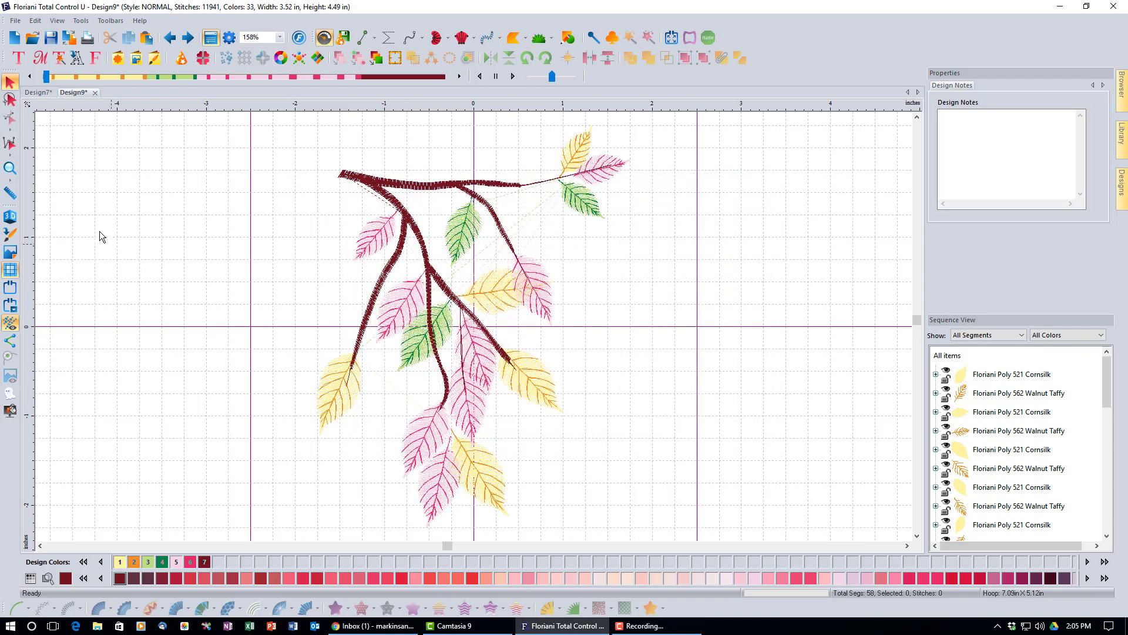
In Design7, darken and then lighten all the winged figure's colors once each with Color Play, and accept the new colors
left_click(36, 93)
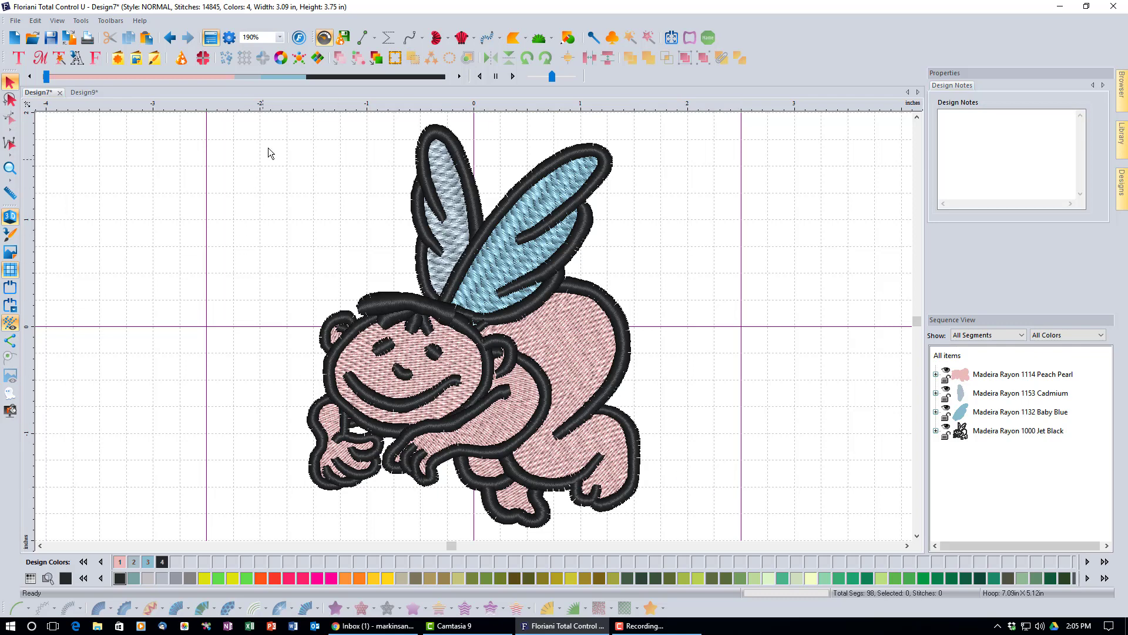
left_click(281, 58)
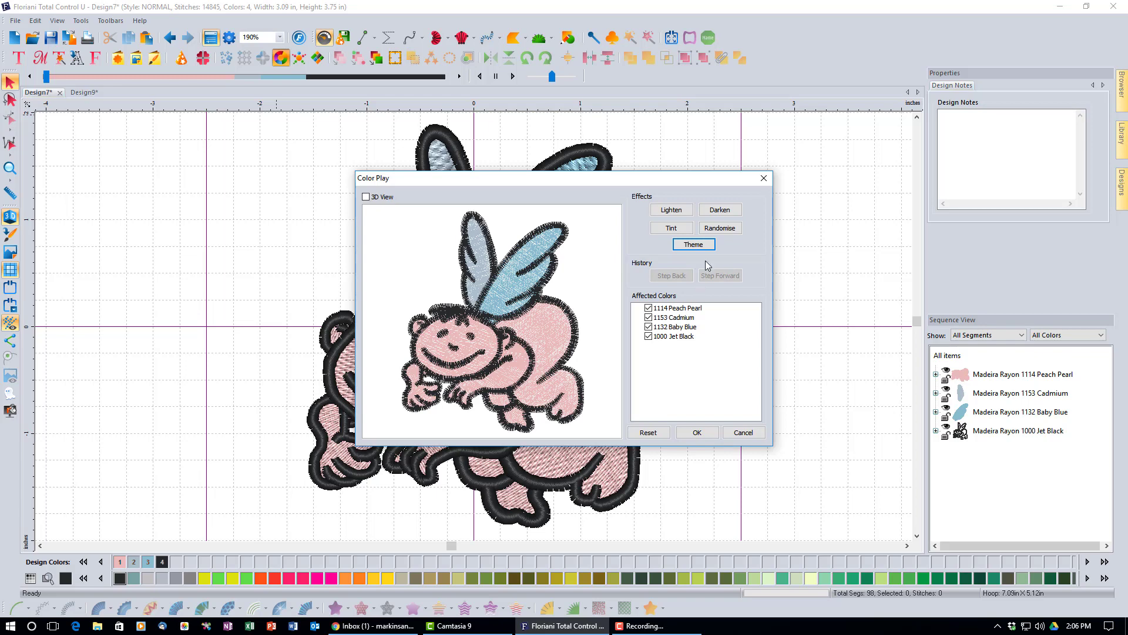
left_click(723, 210)
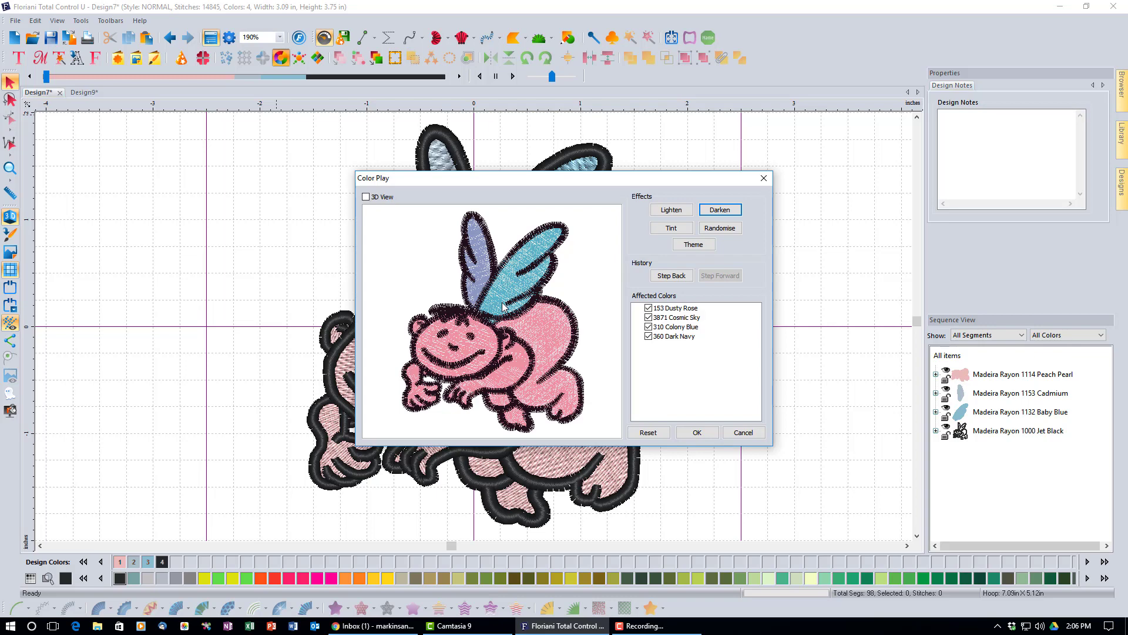
left_click(670, 209)
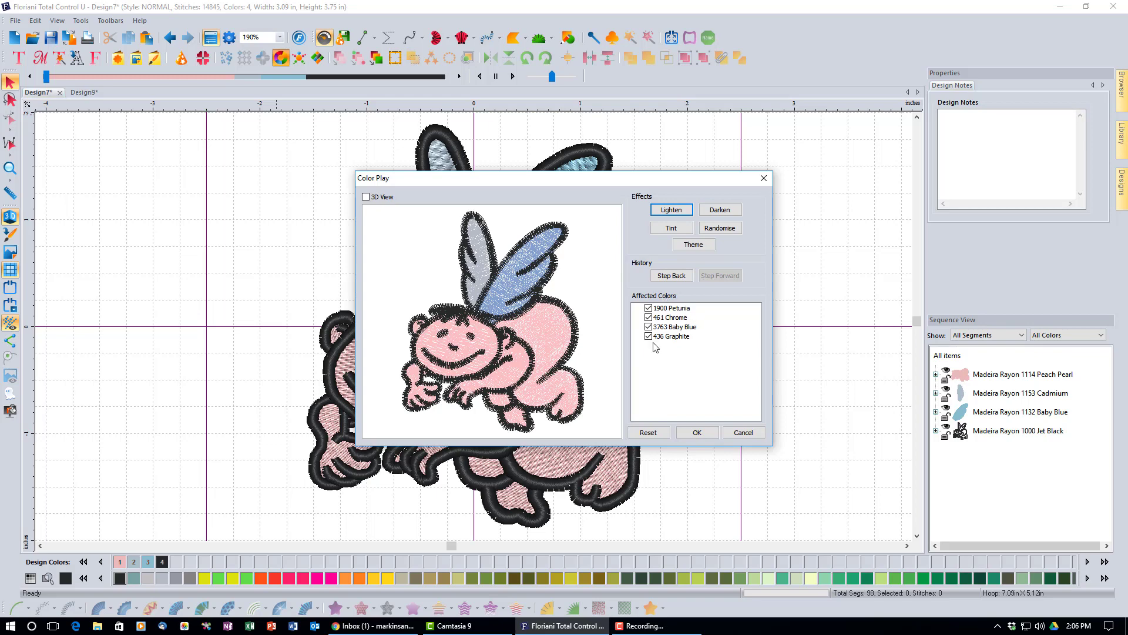
left_click(692, 435)
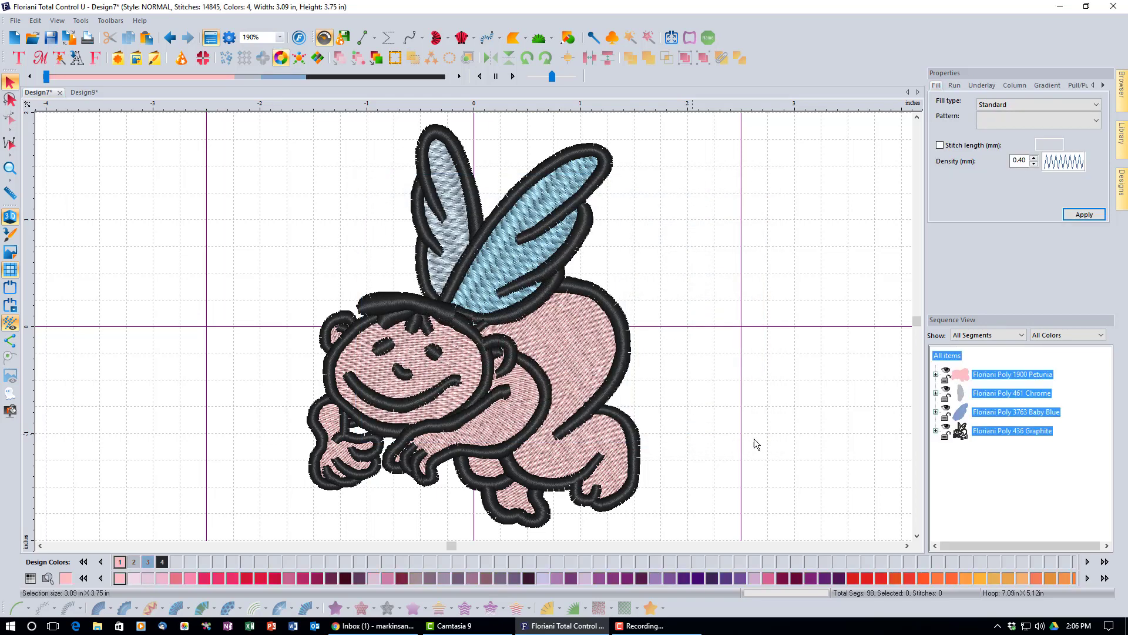
left_click(789, 501)
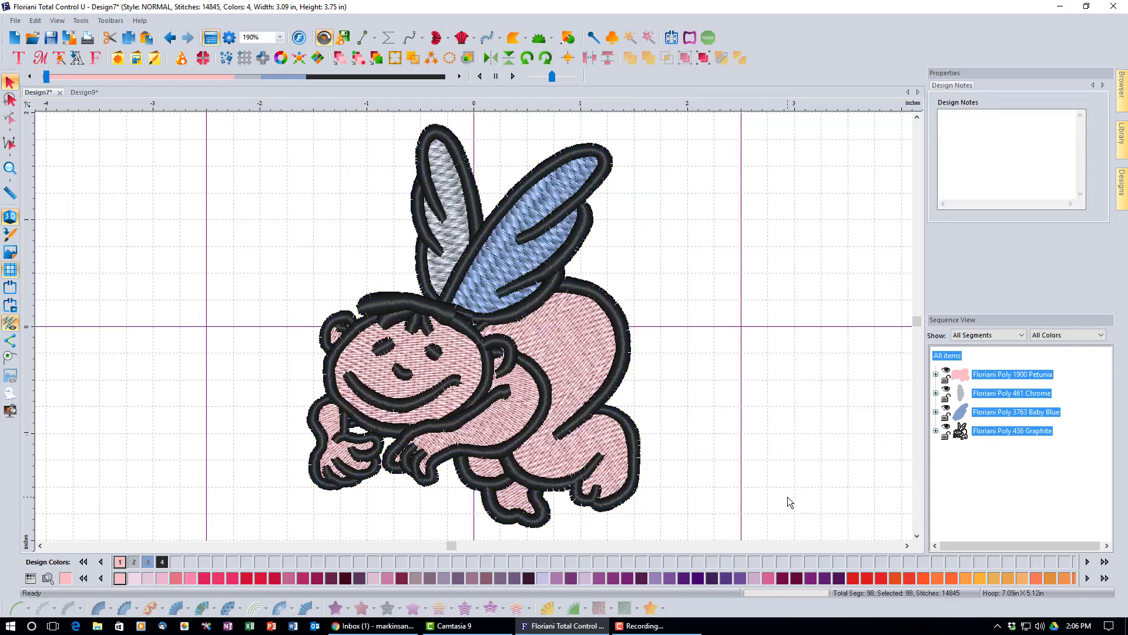